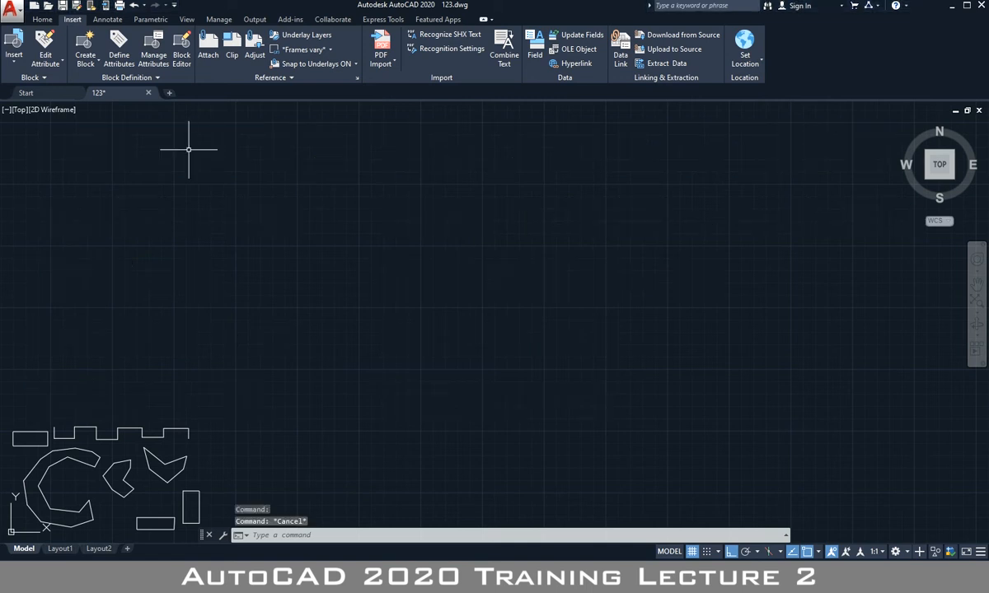
- Set the drawing's length unit type to Architectural
{"action": "left_click", "coordinate": [12, 10]}
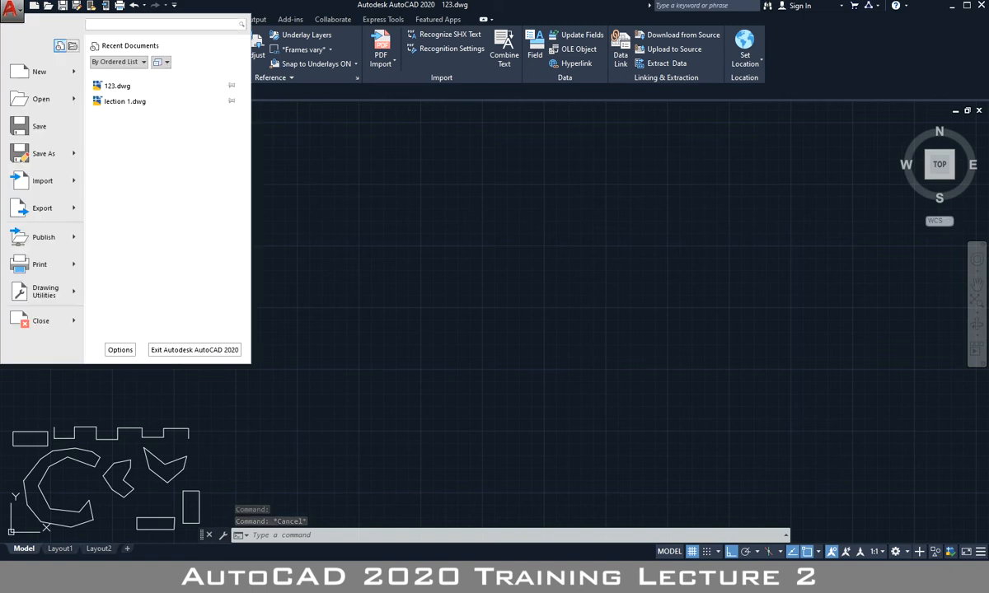
{"action": "mouse_move", "coordinate": [18, 290]}
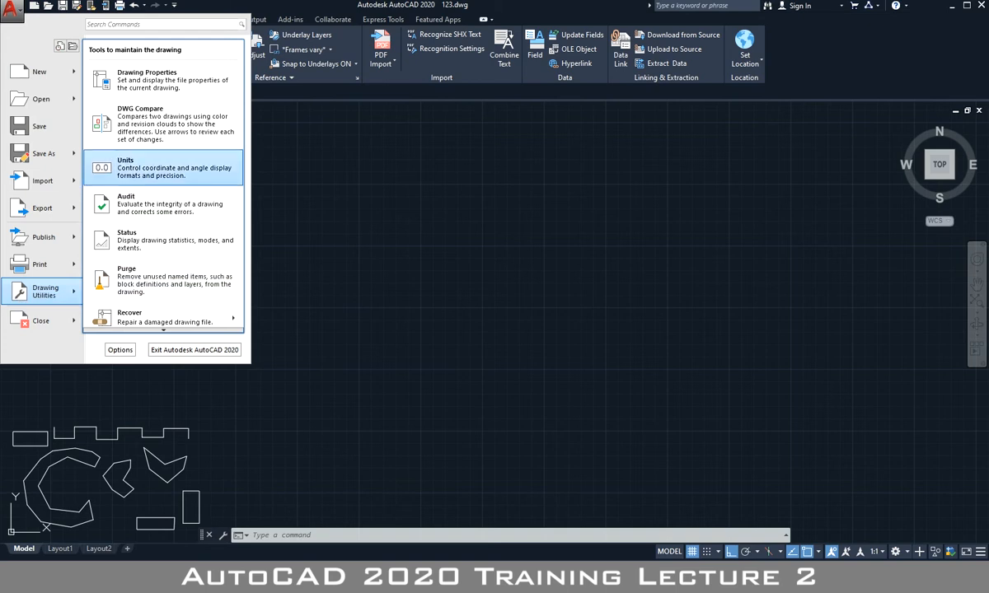
{"action": "left_click", "coordinate": [157, 167]}
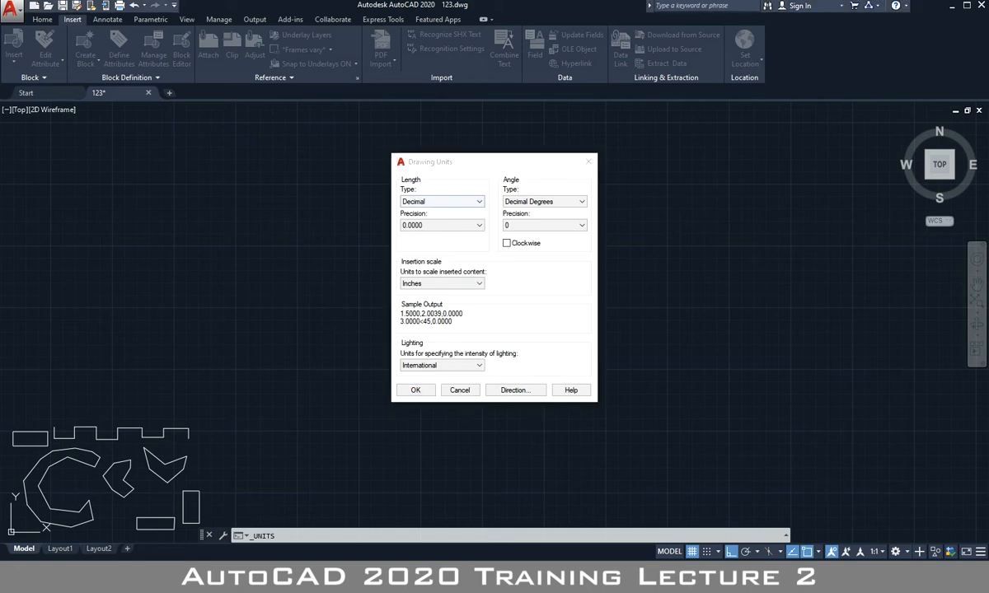
{"action": "left_click", "coordinate": [441, 201]}
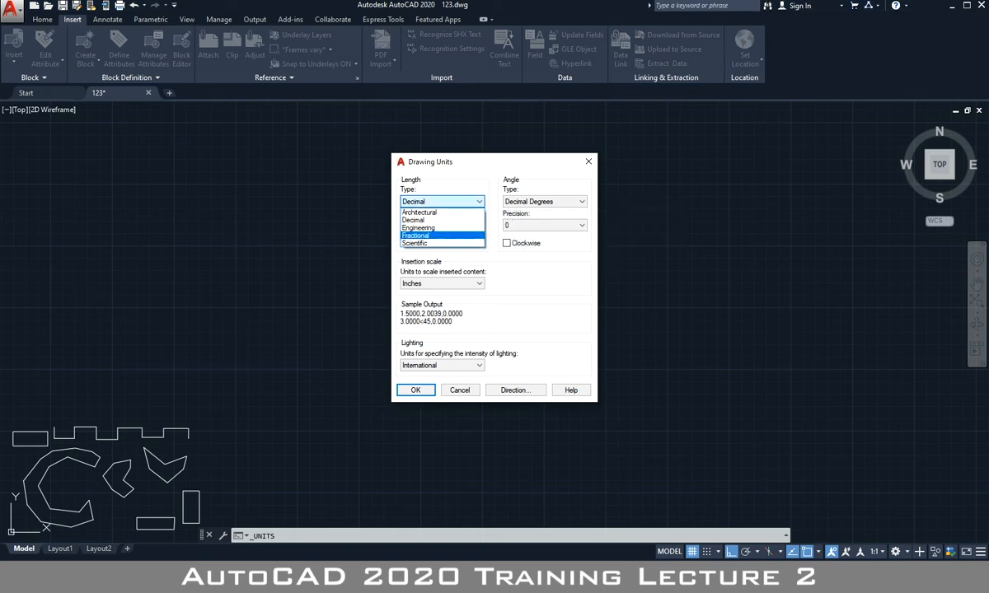
{"action": "left_click", "coordinate": [420, 212]}
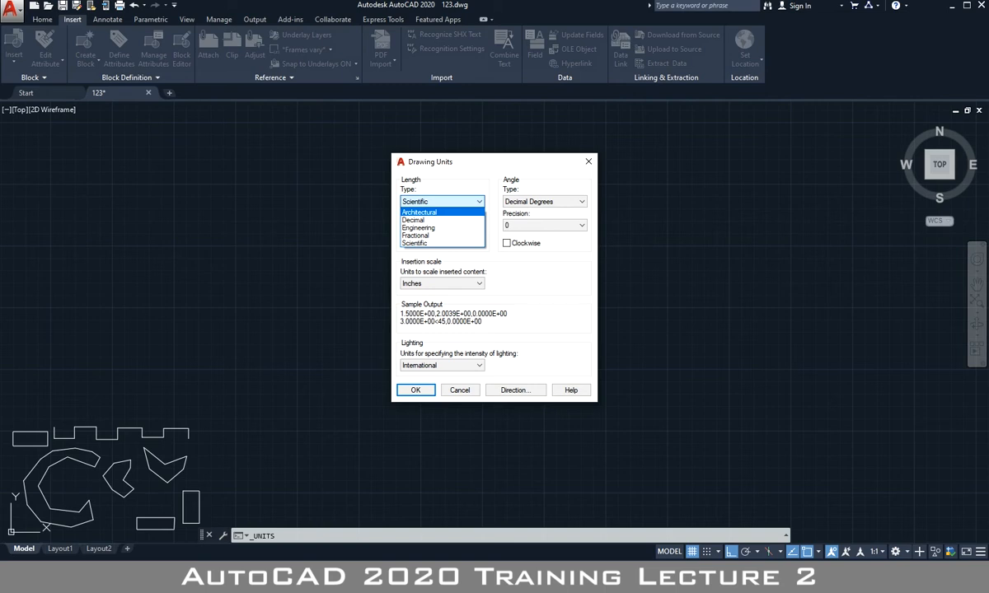
{"action": "left_click", "coordinate": [420, 212]}
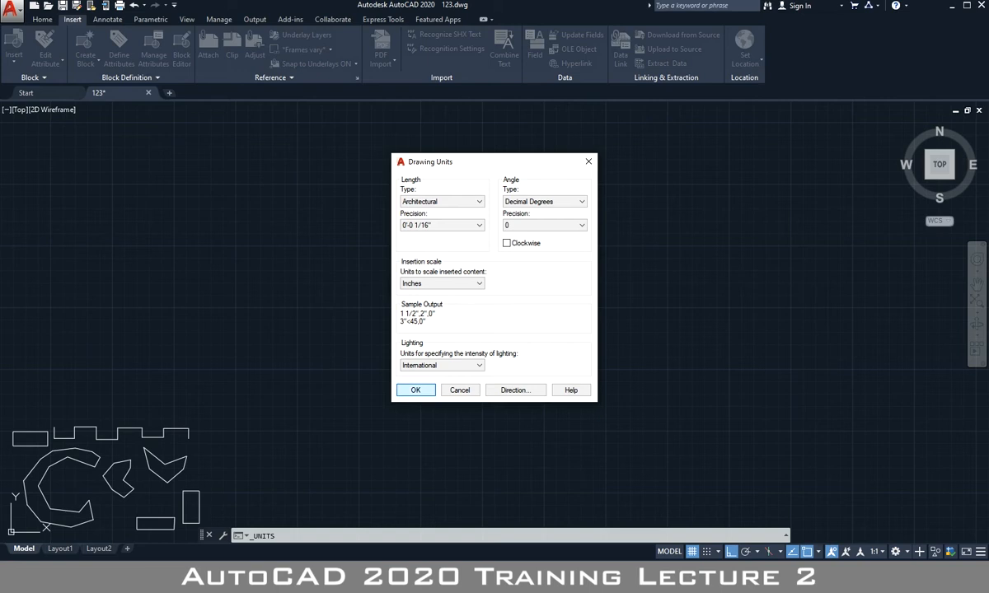
{"action": "left_click", "coordinate": [415, 390]}
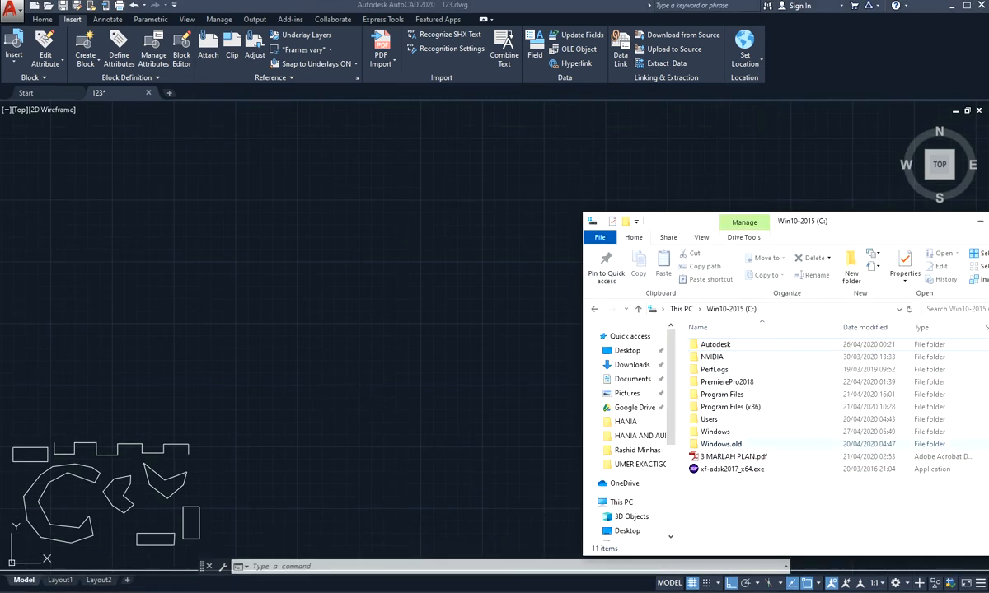
- Attach page 1 of 3 MARLAH PLAN.pdf from drive C above the existing sketches, with the default scale of 1 and rotation of 0
{"action": "left_click", "coordinate": [717, 457]}
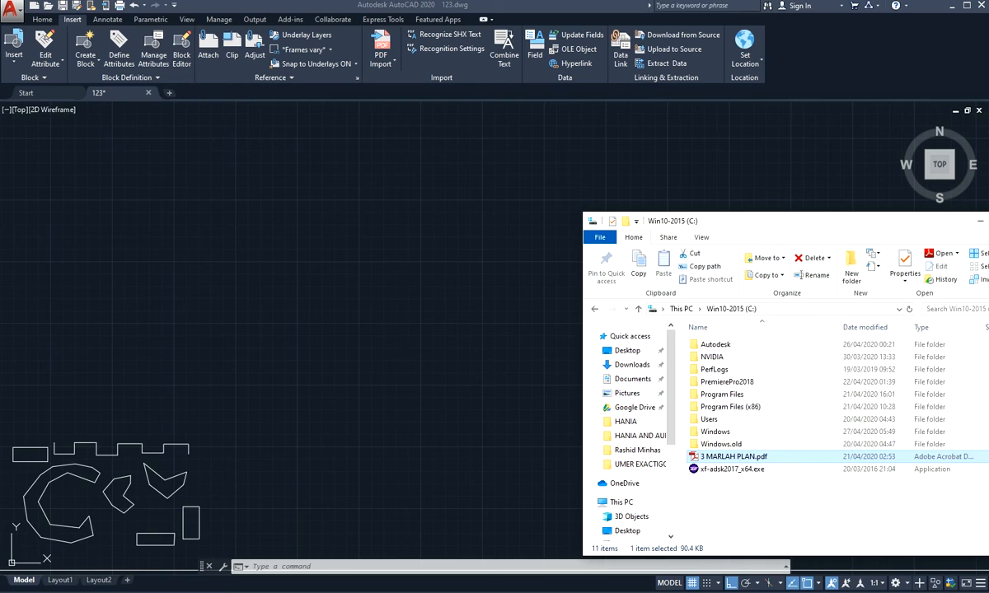
{"action": "left_click_drag", "start_coordinate": [717, 457], "coordinate": [387, 361]}
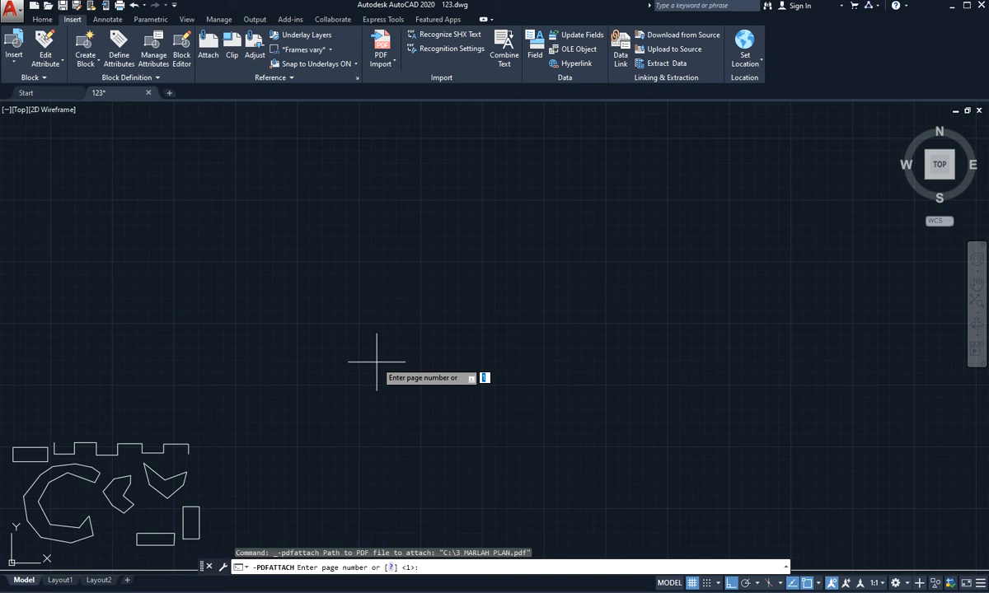
{"action": "key", "text": "Return"}
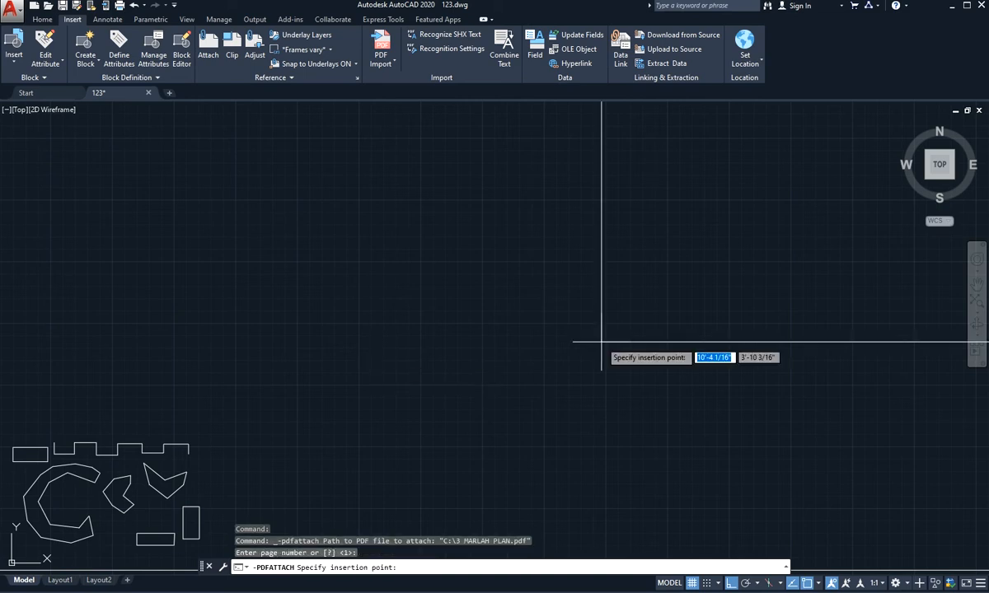
{"action": "scroll", "coordinate": [397, 358], "scroll_direction": "down", "scroll_amount": 5}
{"action": "scroll", "coordinate": [449, 383], "scroll_direction": "down", "scroll_amount": 3}
{"action": "scroll", "coordinate": [440, 376], "scroll_direction": "down", "scroll_amount": 6}
{"action": "middle_click_drag", "start_coordinate": [455, 355], "coordinate": [254, 413]}
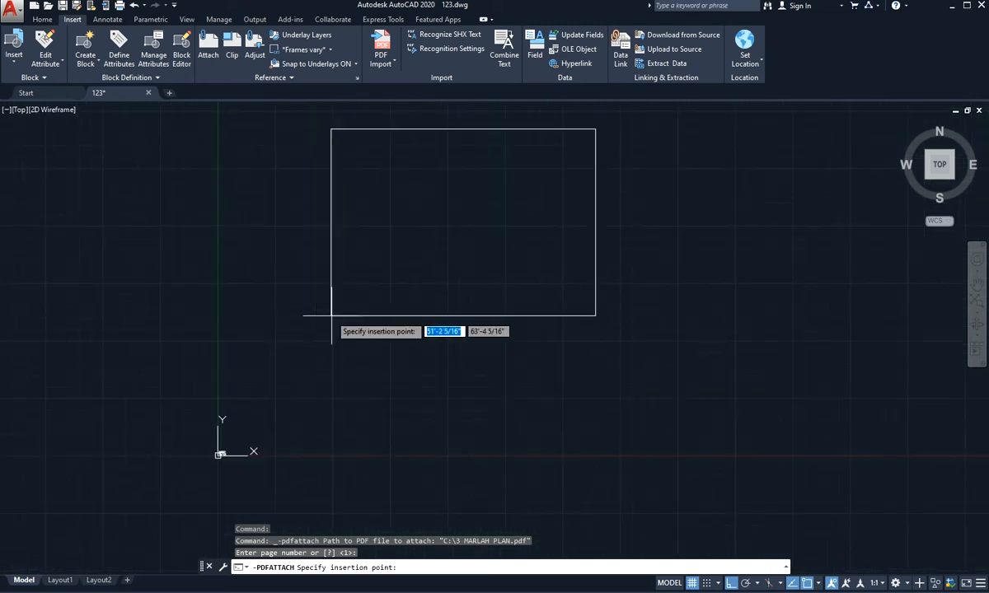
{"action": "left_click", "coordinate": [277, 344]}
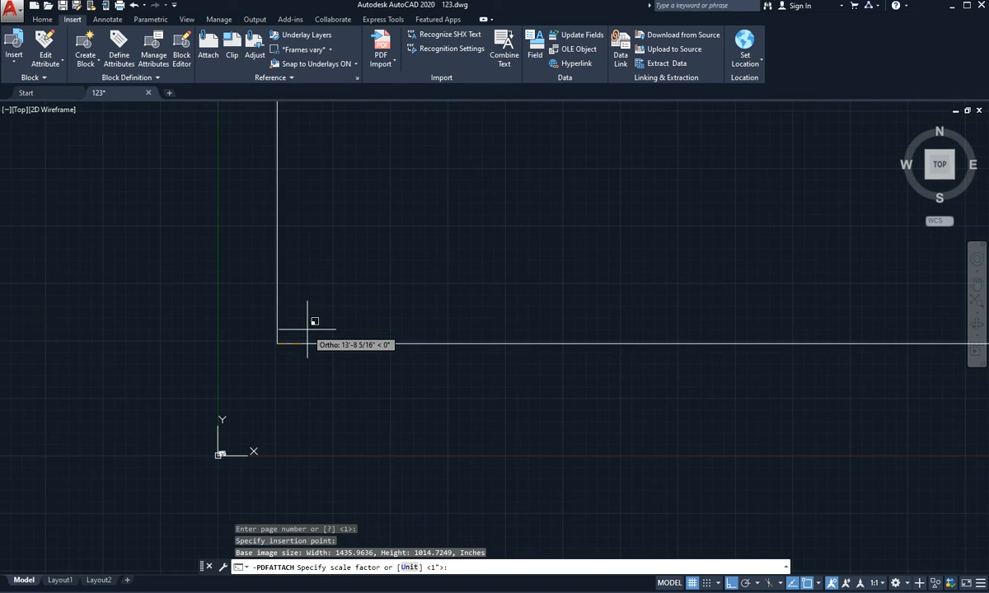
{"action": "key", "text": "Return"}
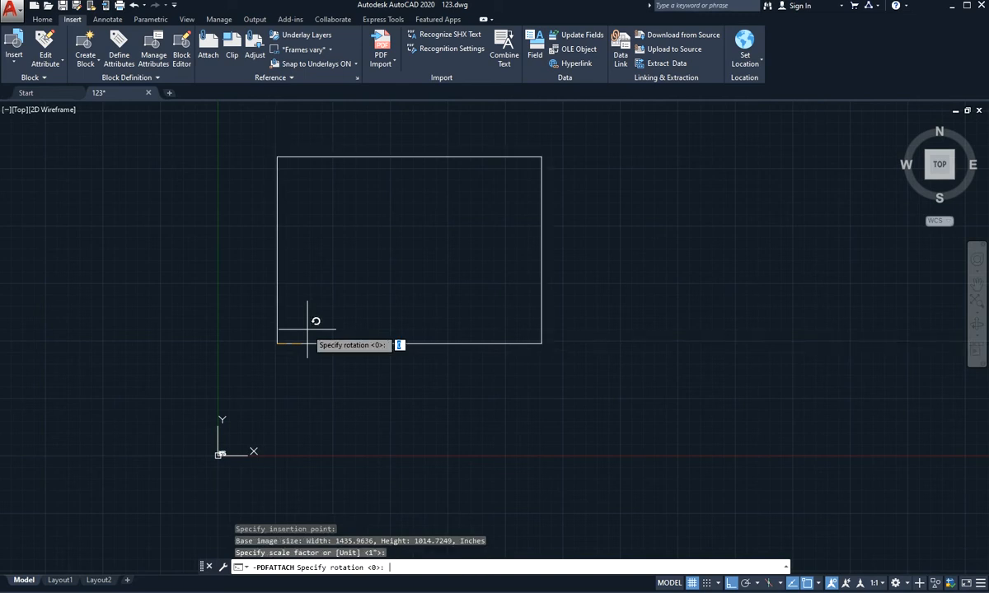
{"action": "key", "text": "Return"}
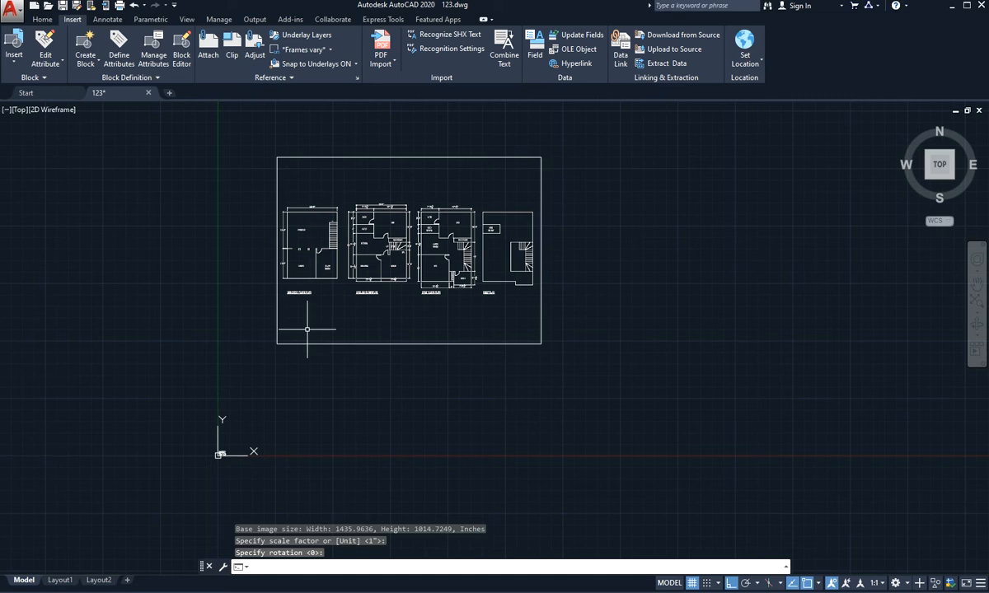
{"action": "type", "text": "1"}
{"action": "key", "text": "Return"}
{"action": "type", "text": "u"}
{"action": "key", "text": "Return"}
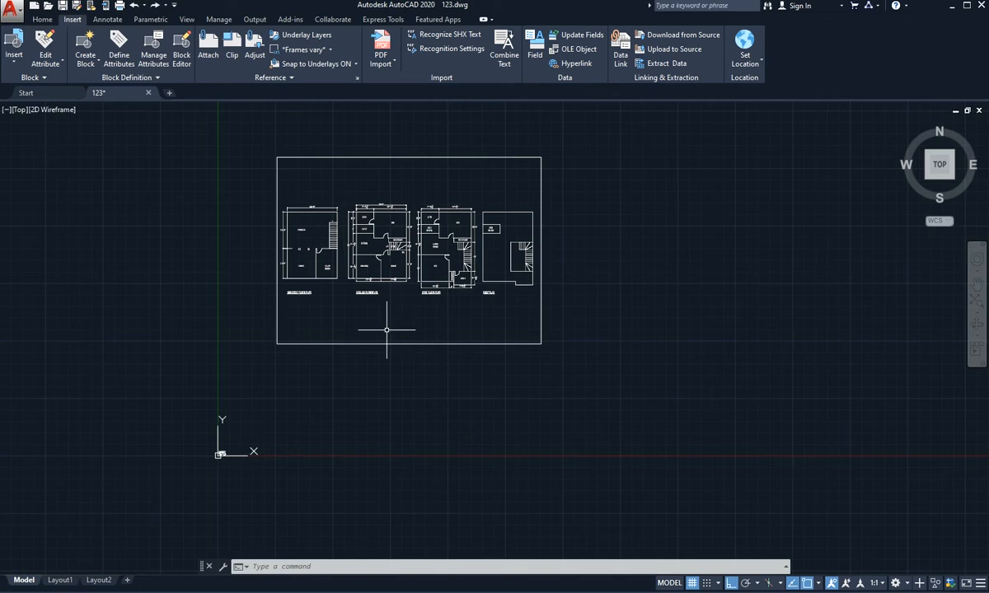
- Draw a horizontal 22'6" line in the empty area below the attached plan as the outline's top edge
{"action": "scroll", "coordinate": [386, 330], "scroll_direction": "up", "scroll_amount": 6}
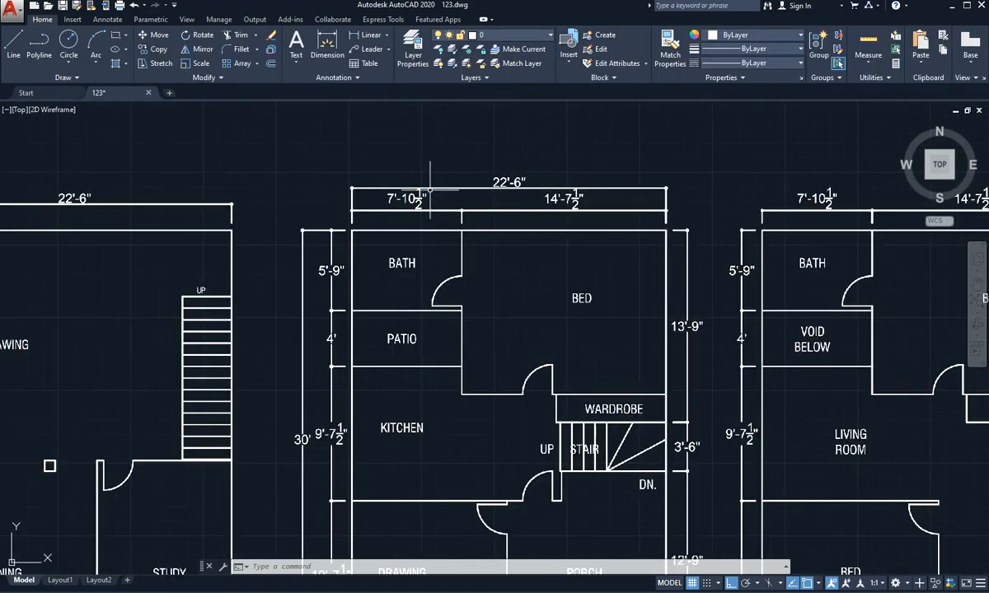
{"action": "middle_click_drag", "start_coordinate": [411, 431], "coordinate": [403, 299]}
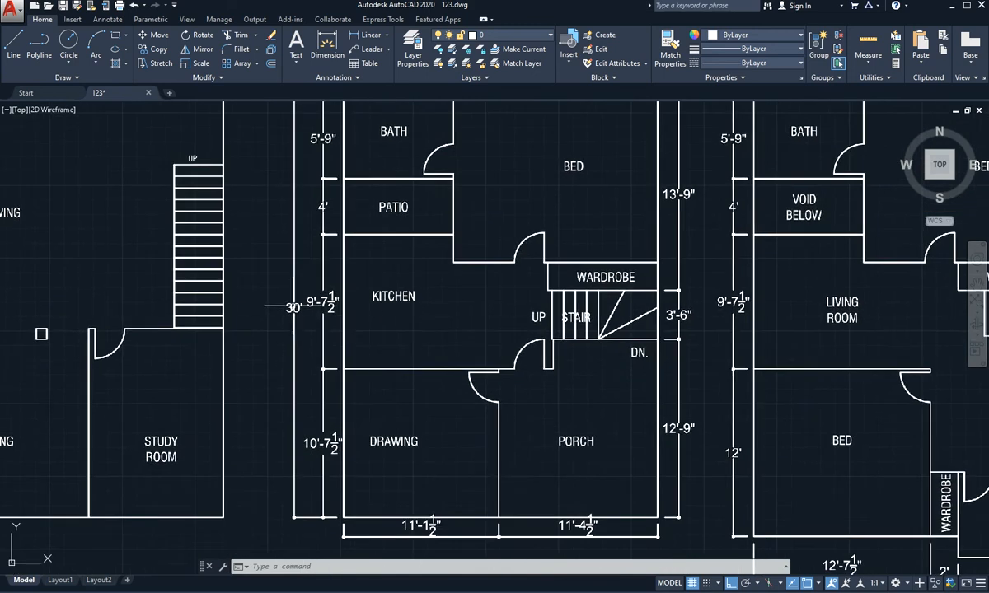
{"action": "type", "text": "L"}
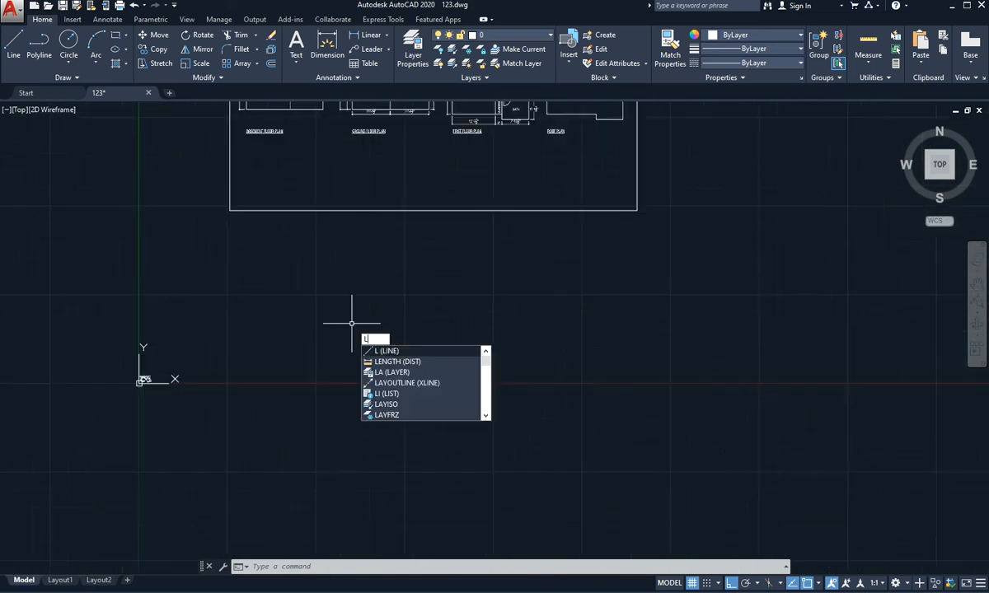
{"action": "key", "text": "Return"}
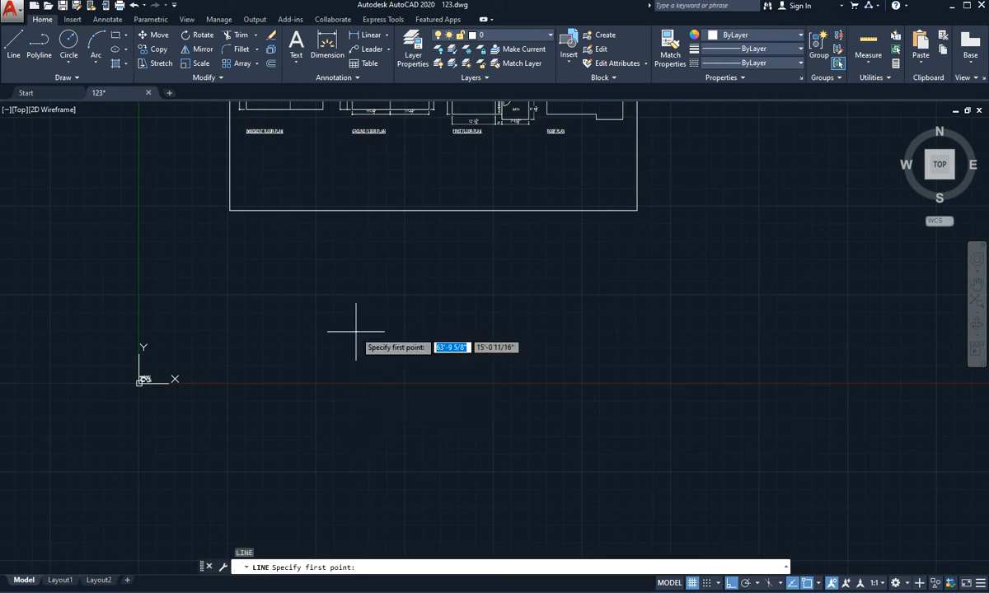
{"action": "left_click", "coordinate": [319, 290]}
{"action": "scroll", "coordinate": [317, 293], "scroll_direction": "up", "scroll_amount": 5}
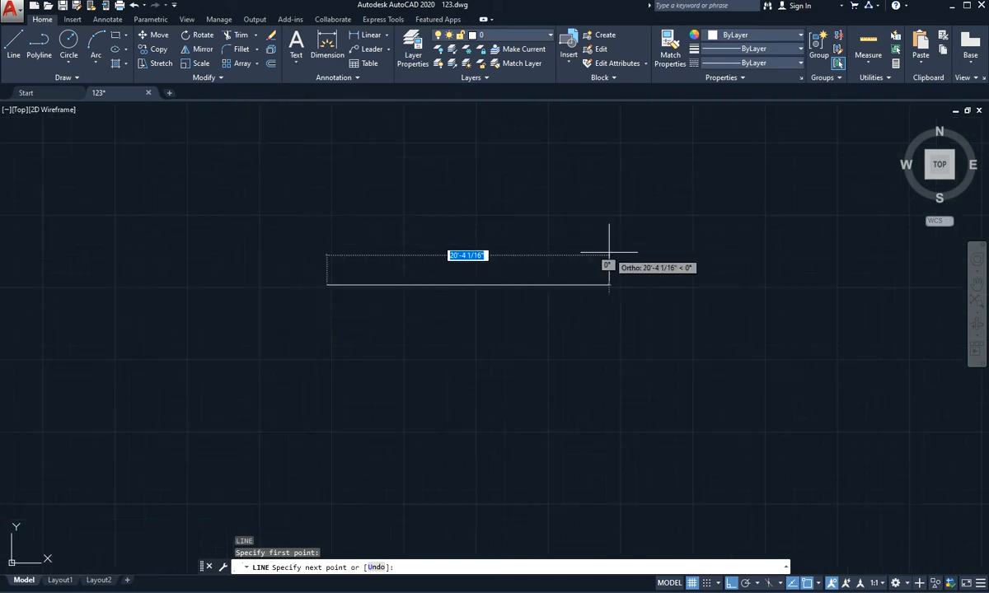
{"action": "type", "text": "22'"}
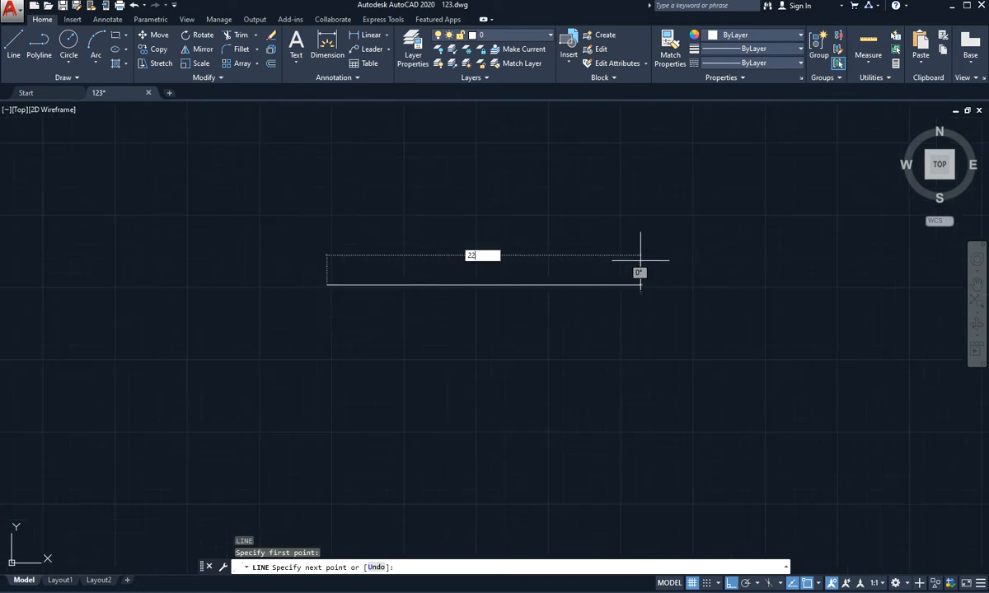
{"action": "type", "text": "6"}
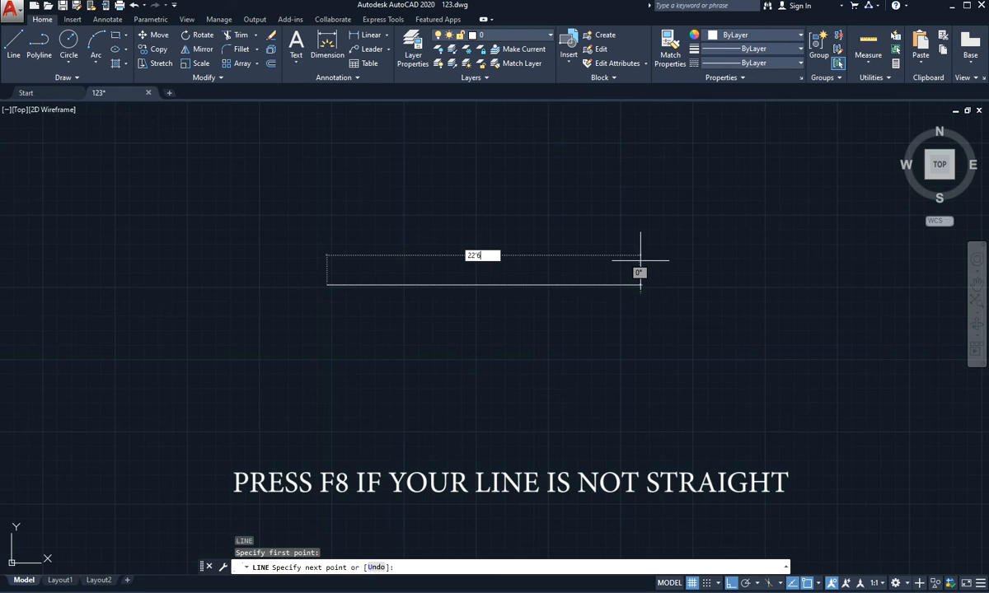
{"action": "key", "text": "Return"}
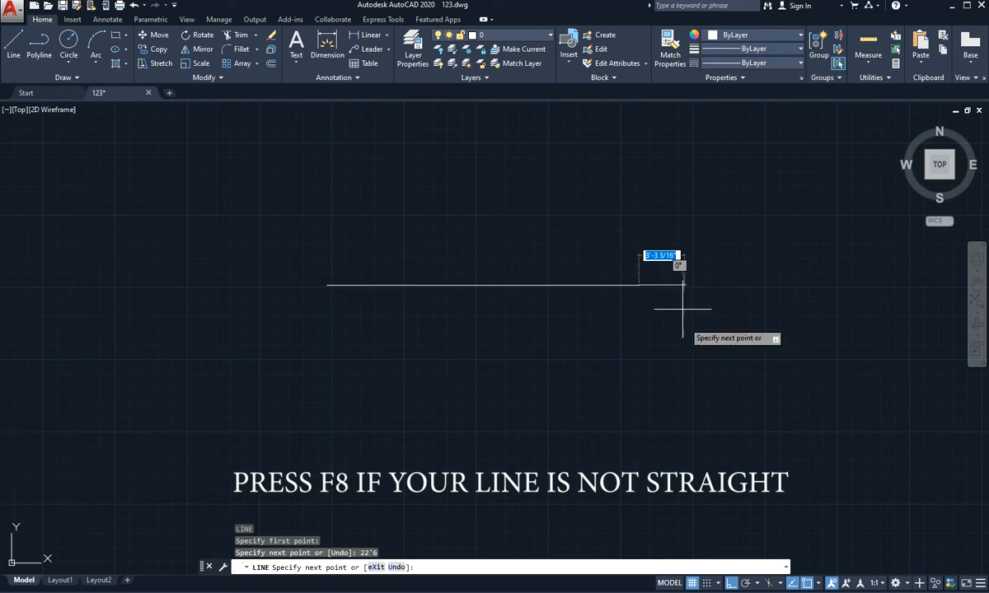
- Continue the outline with a 30' vertical segment straight down from the top edge's right end
{"action": "scroll", "coordinate": [622, 367], "scroll_direction": "down", "scroll_amount": 4}
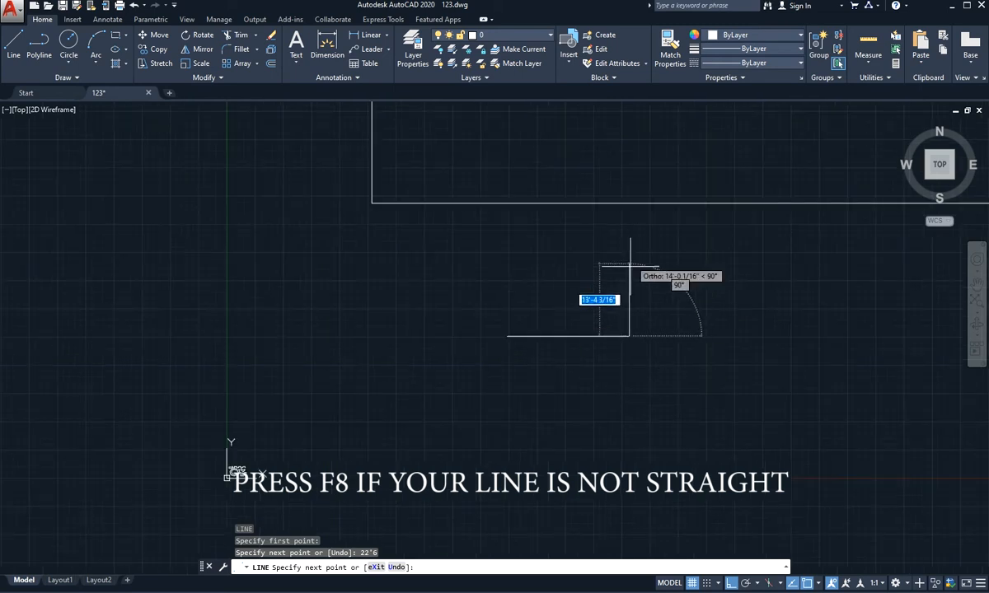
{"action": "mouse_move", "coordinate": [596, 494]}
{"action": "middle_mouse_down"}
{"action": "mouse_move", "coordinate": [607, 455]}
{"action": "mouse_move", "coordinate": [599, 405]}
{"action": "middle_mouse_up"}
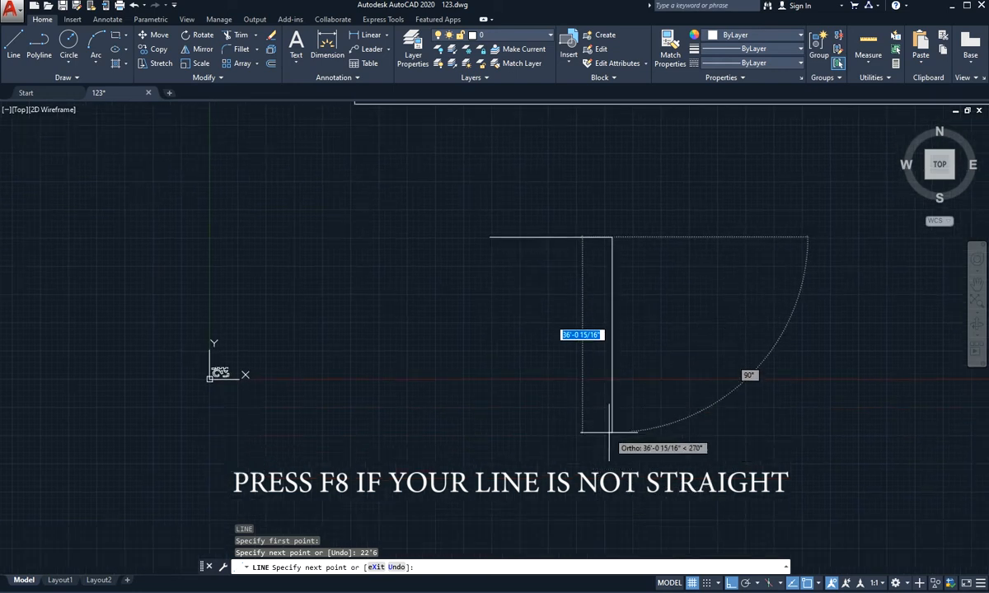
{"action": "type", "text": "30'"}
{"action": "key", "text": "Return"}
{"action": "type", "text": "22'6"}
{"action": "key", "text": "Return"}
{"action": "key", "text": "ctrl+z"}
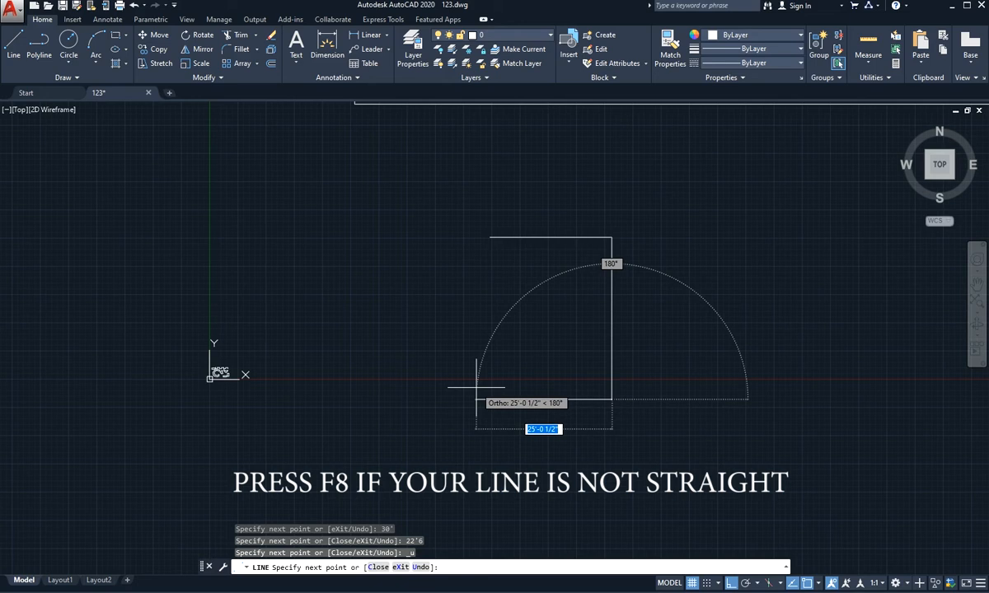
- Draw the 22'6" bottom edge toward the left, close the rectangle at its starting corner and finish the line
{"action": "type", "text": "22'6"}
{"action": "key", "text": "Return"}
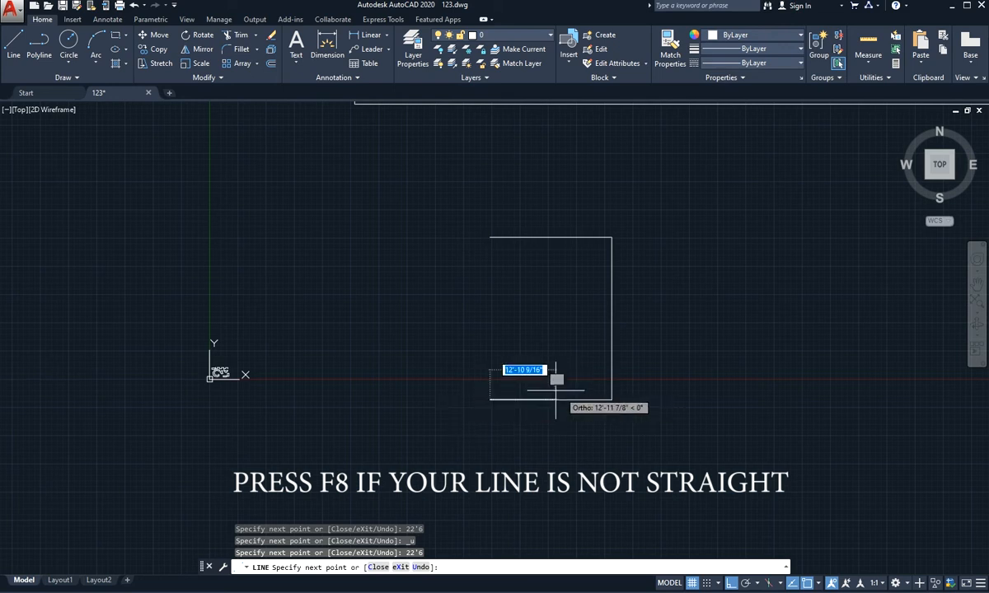
{"action": "left_click", "coordinate": [489, 237]}
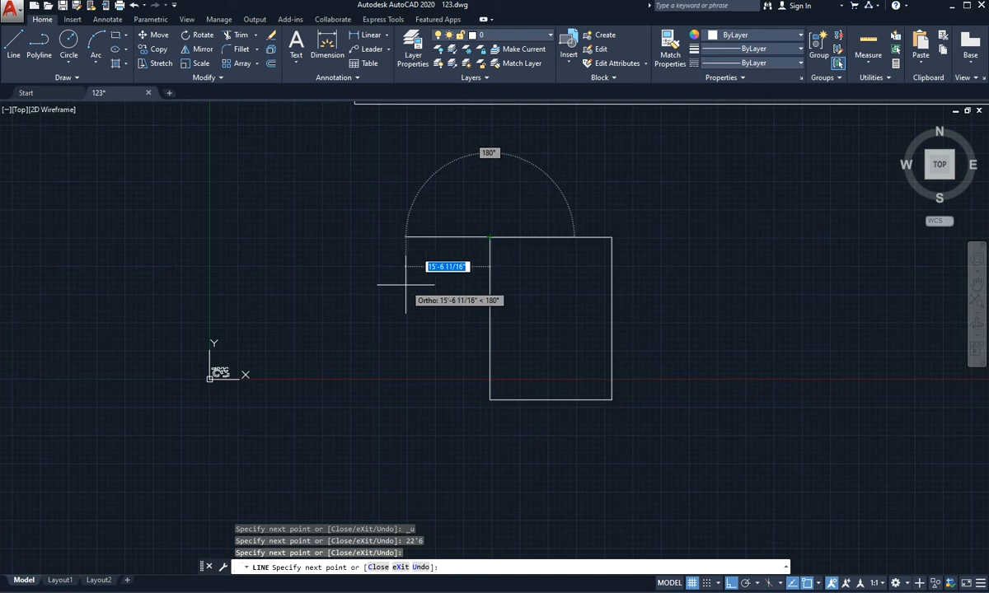
{"action": "key", "text": "Return"}
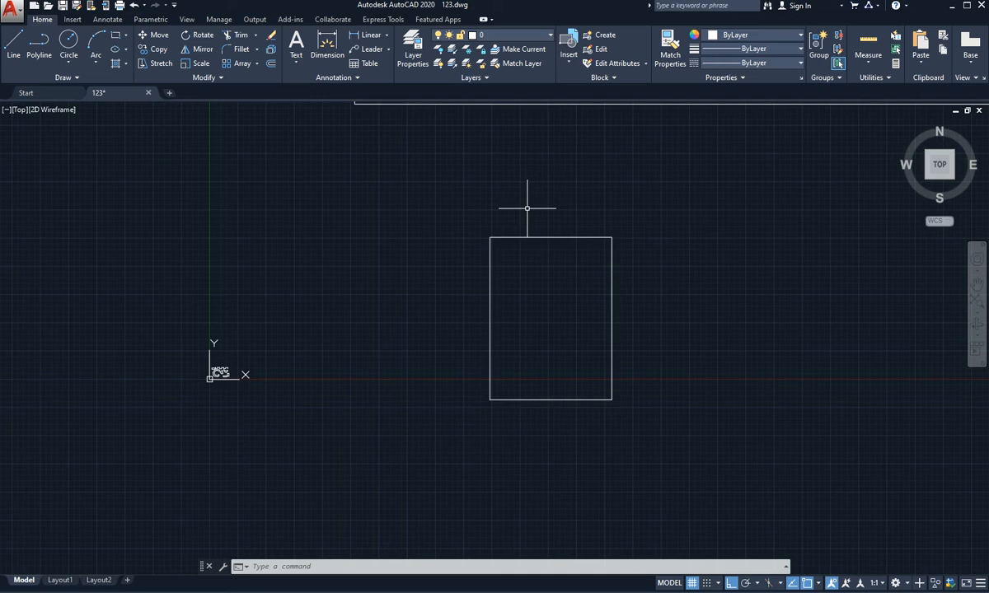
- Measure the rectangle's top edge and vertical side with DIST to check its dimensions
{"action": "type", "text": "di"}
{"action": "key", "text": "Return"}
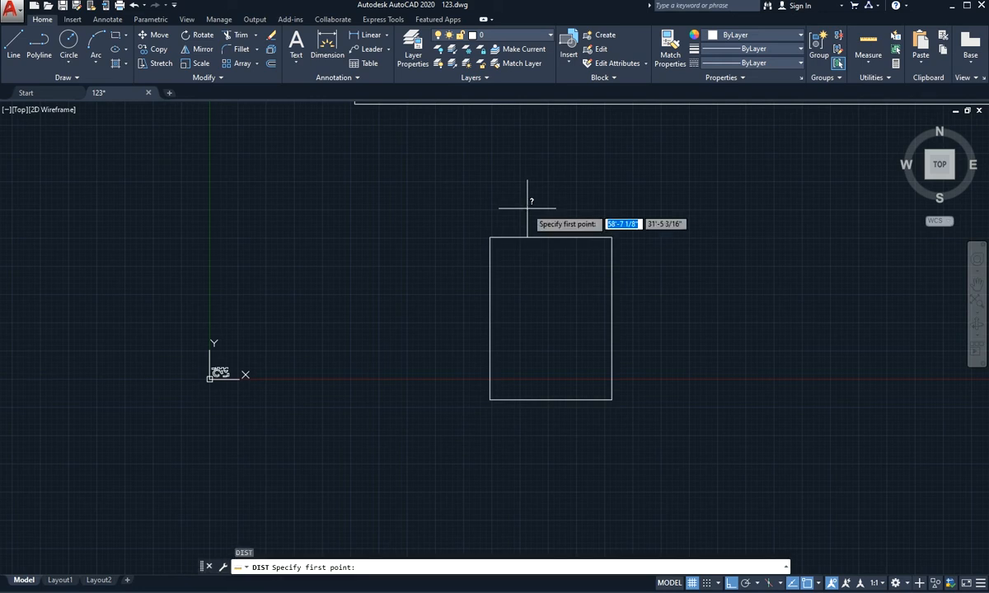
{"action": "left_click", "coordinate": [490, 237]}
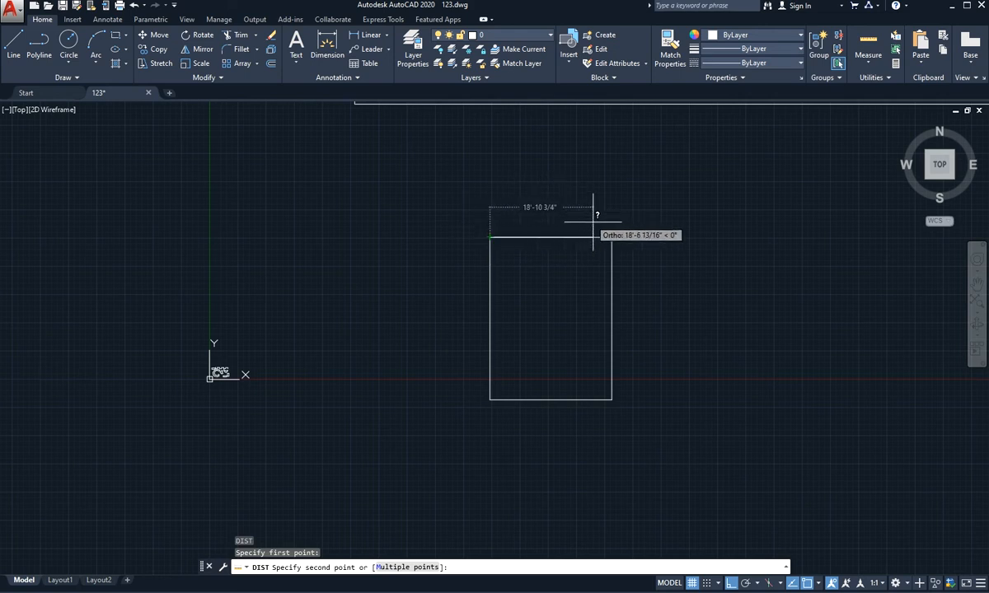
{"action": "left_click", "coordinate": [611, 237]}
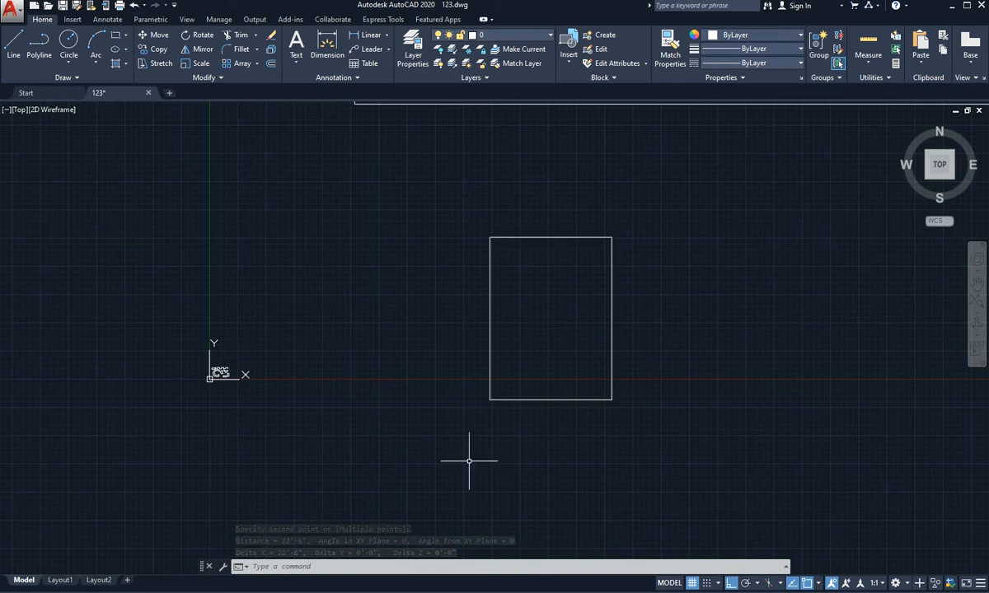
{"action": "key", "text": "Return"}
{"action": "key", "text": "Escape"}
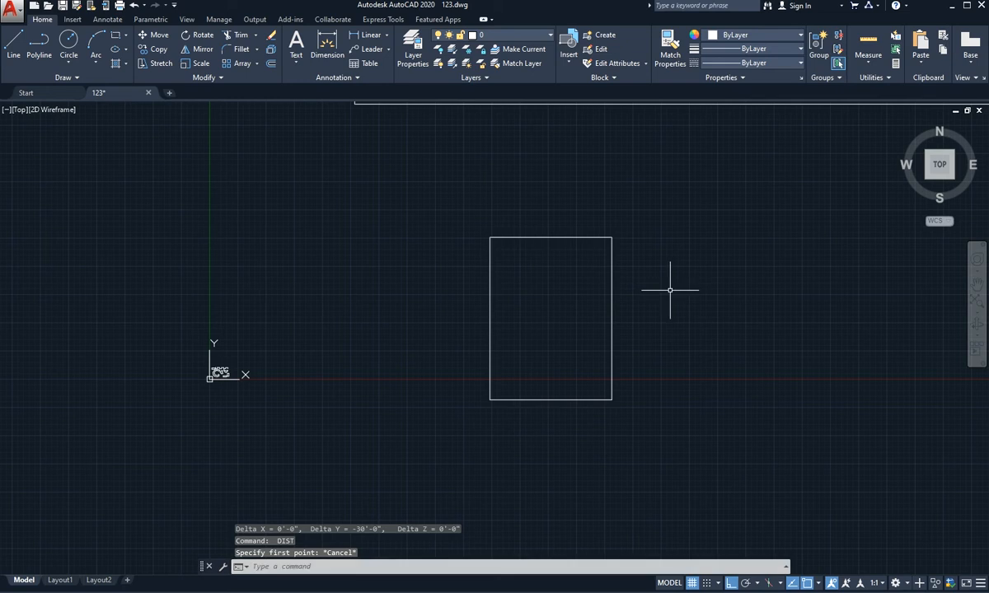
- Measure the rectangle's right side again from its upper to its lower corner with DIST
{"action": "right_click", "coordinate": [647, 287]}
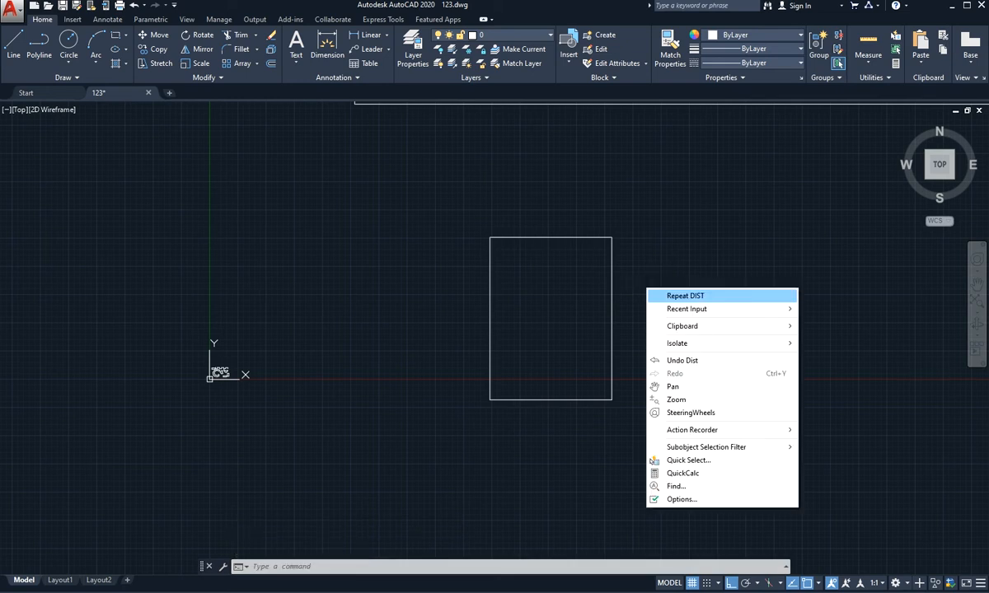
{"action": "left_click", "coordinate": [707, 295]}
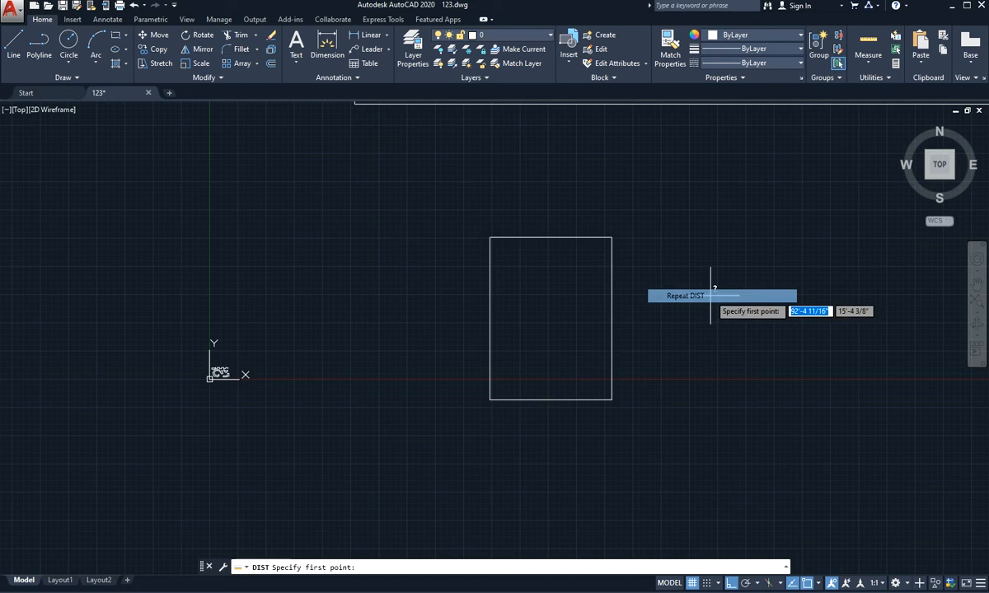
{"action": "left_click", "coordinate": [611, 237]}
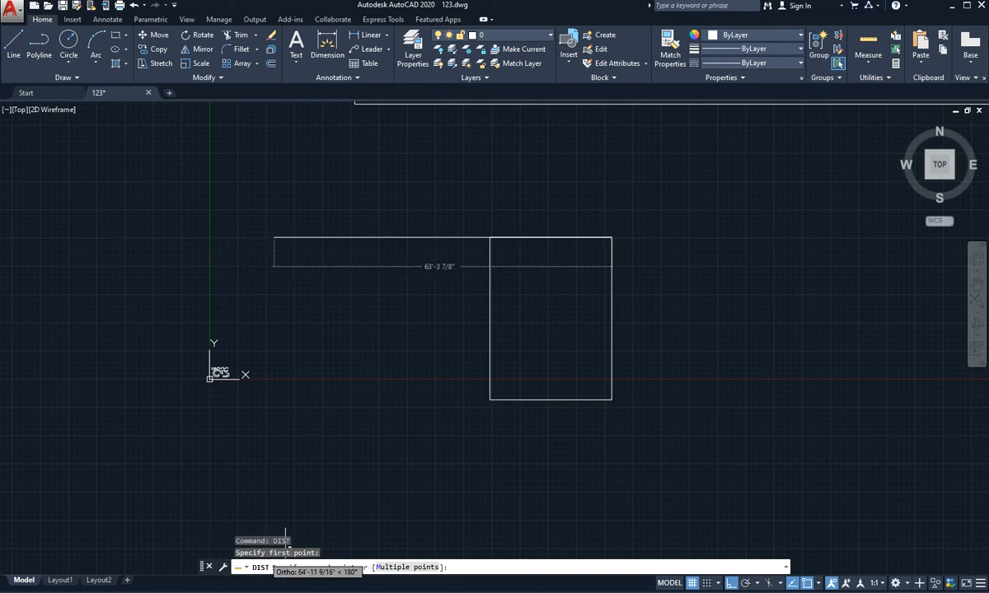
{"action": "left_click", "coordinate": [611, 400]}
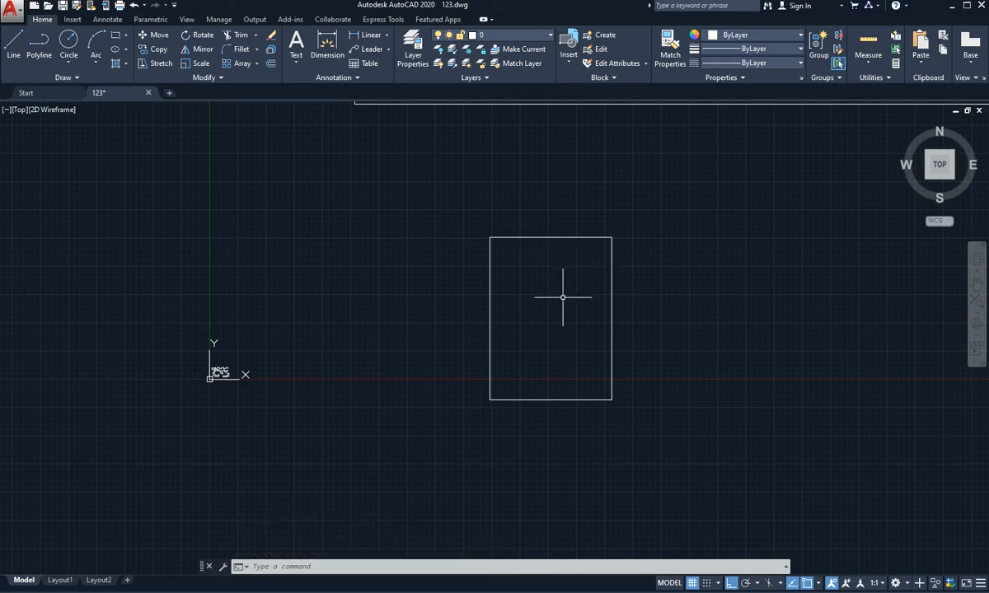
- Offset the rectangle's top edge 9" inward to form the inner face of the top wall
{"action": "scroll", "coordinate": [577, 290], "scroll_direction": "up", "scroll_amount": 2}
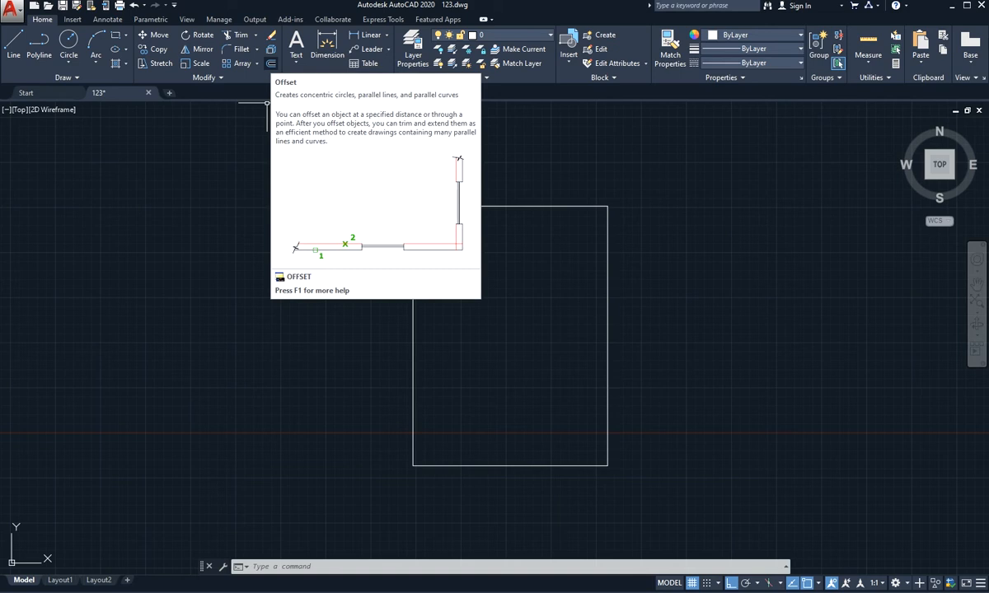
{"action": "left_click", "coordinate": [270, 63]}
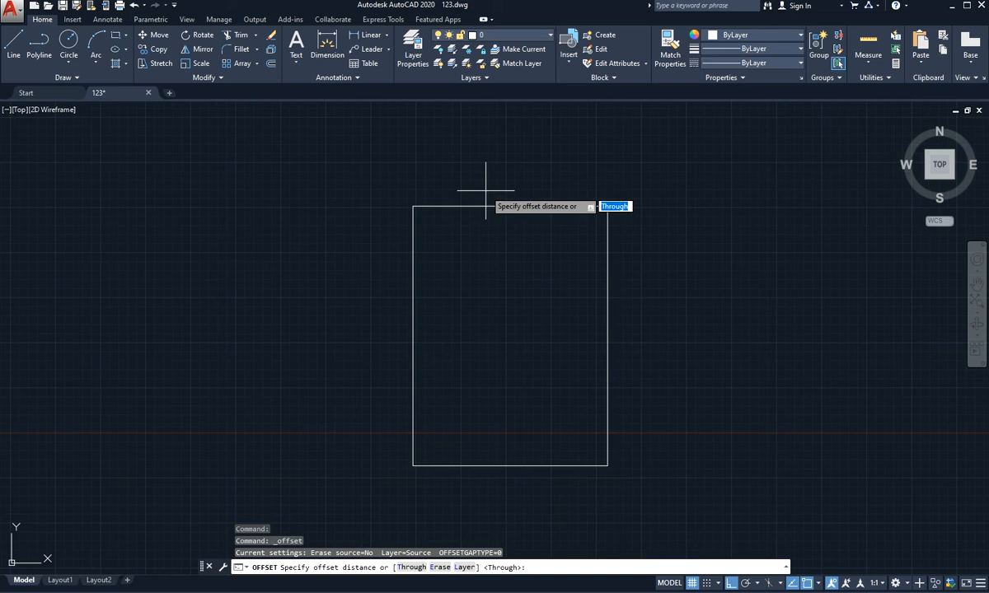
{"action": "type", "text": "9"}
{"action": "key", "text": "Return"}
{"action": "key", "text": "Return"}
{"action": "key", "text": "Return"}
{"action": "type", "text": "9"}
{"action": "key", "text": "Return"}
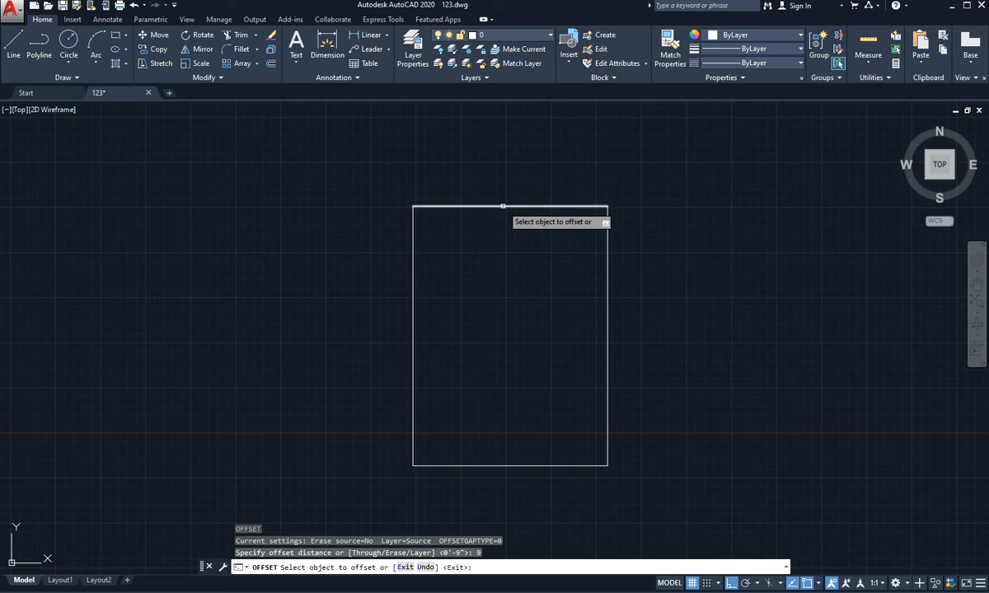
{"action": "left_click", "coordinate": [497, 206]}
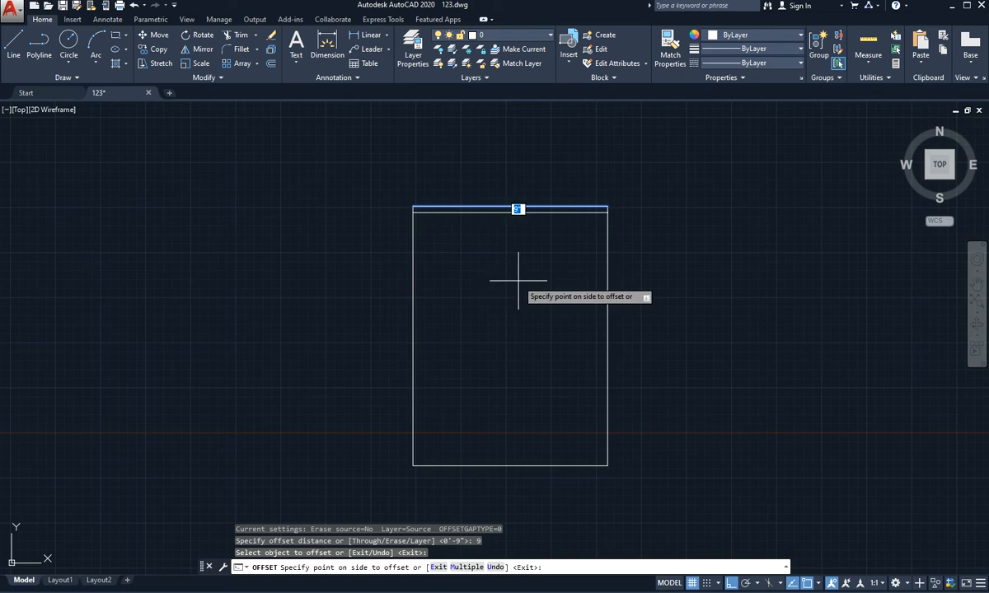
{"action": "left_click", "coordinate": [499, 231]}
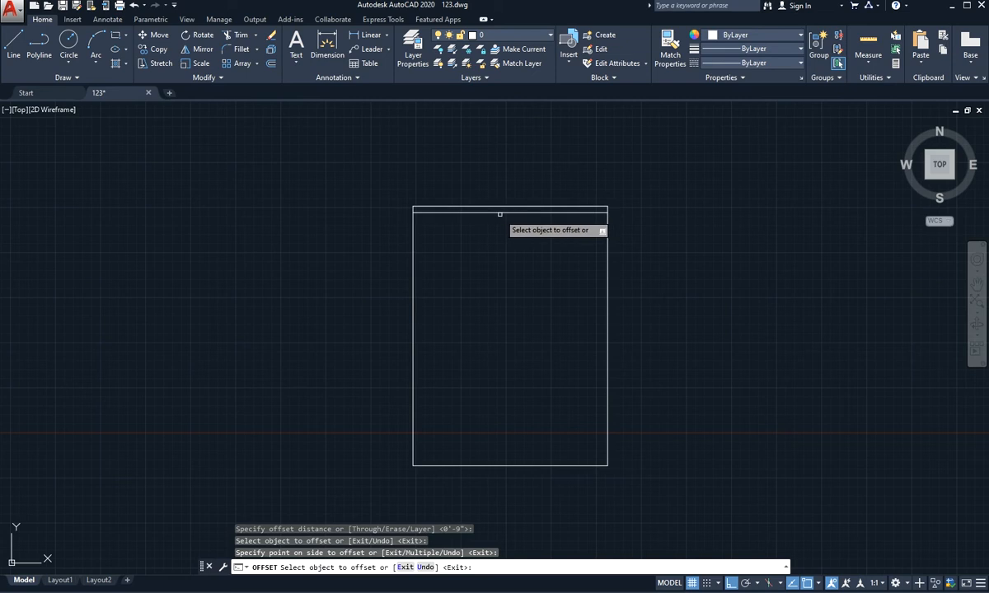
- Offset the rectangle's right, bottom and left edges inward by the same 9" and finish the Offset command
{"action": "left_click", "coordinate": [607, 270]}
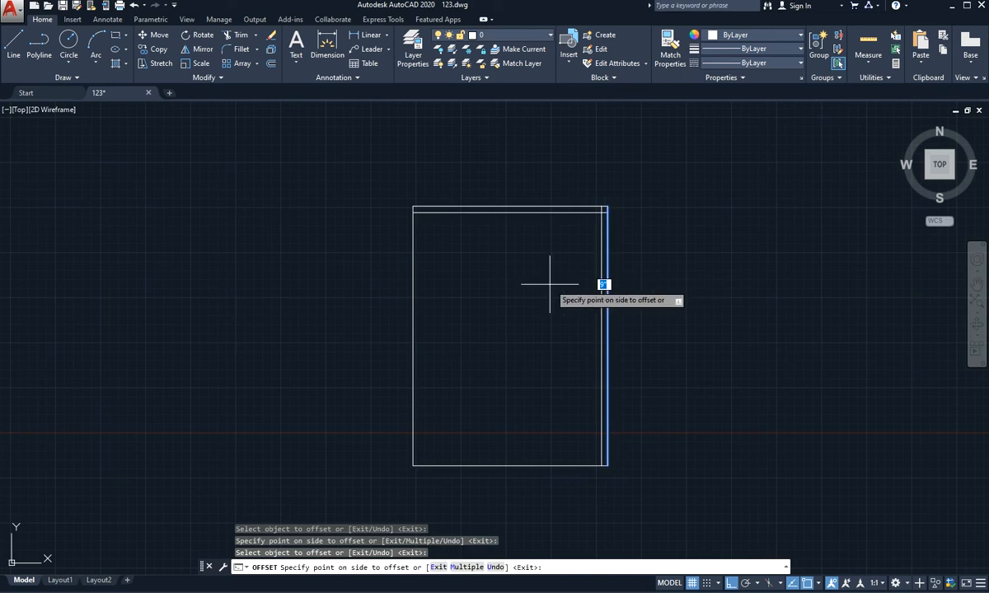
{"action": "left_click", "coordinate": [533, 322]}
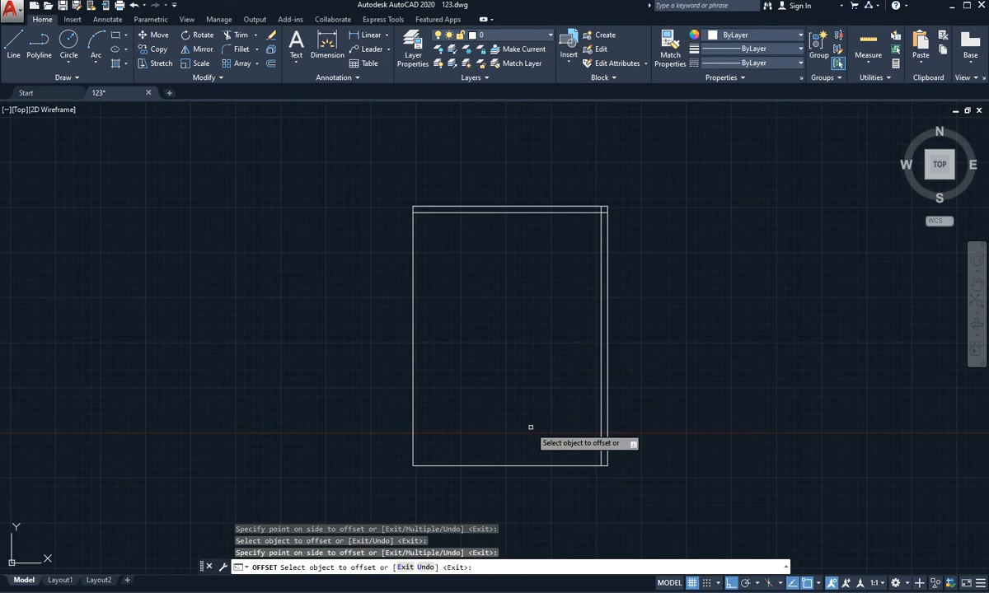
{"action": "left_click", "coordinate": [508, 465]}
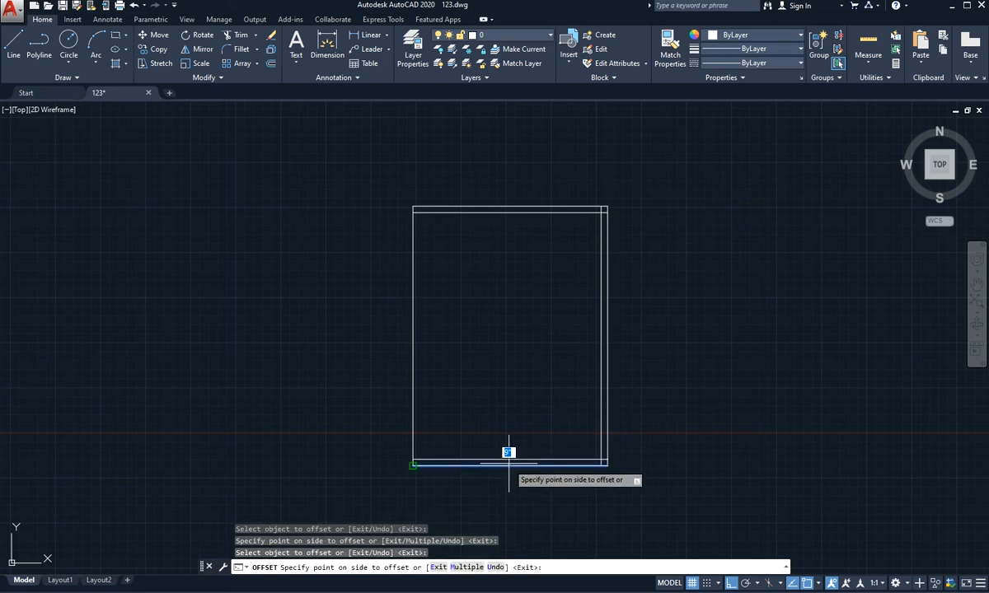
{"action": "left_click", "coordinate": [510, 343]}
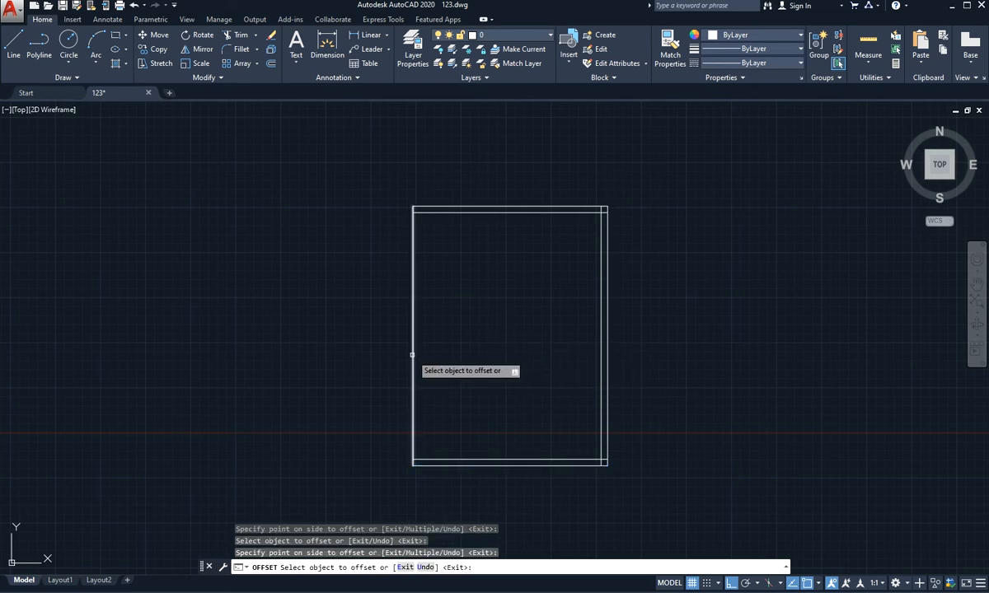
{"action": "left_click", "coordinate": [413, 354]}
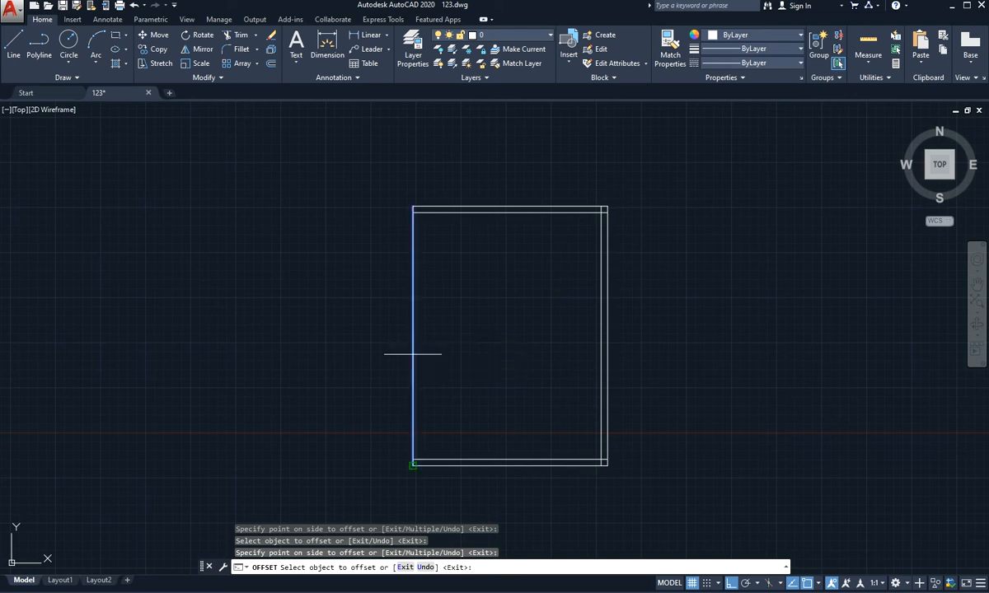
{"action": "left_click", "coordinate": [454, 355]}
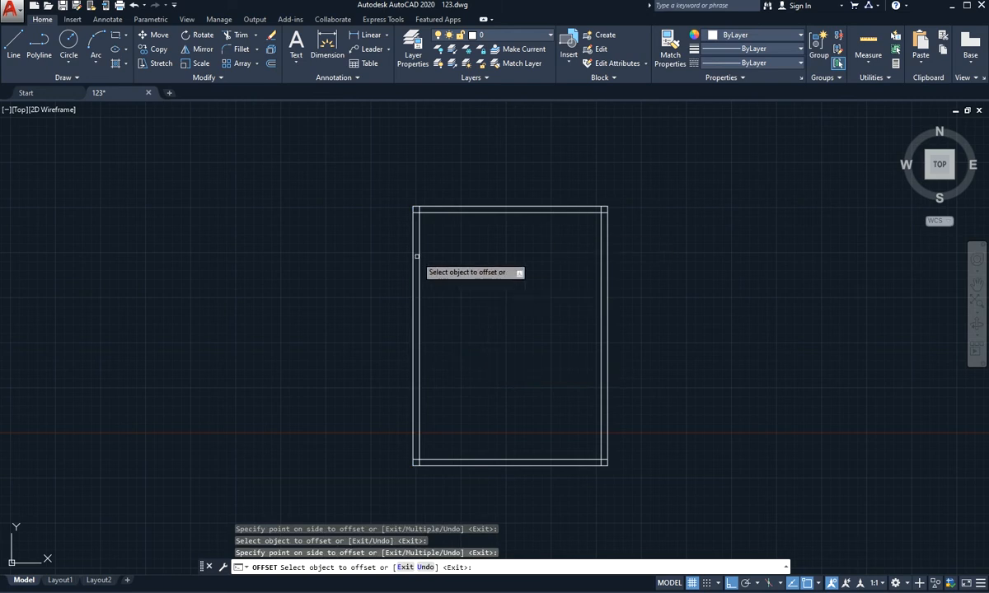
{"action": "key", "text": "Escape"}
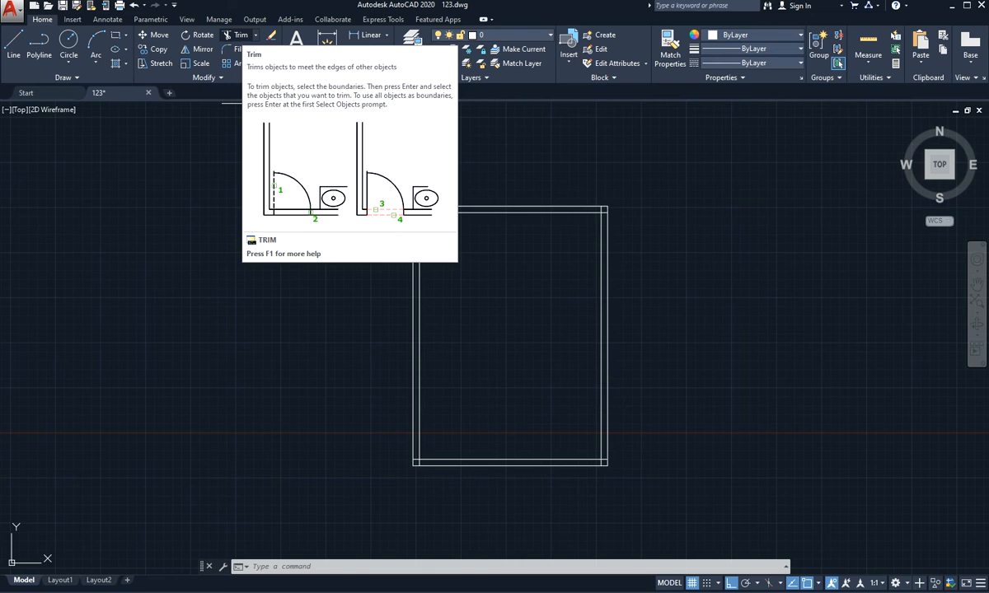
- Try to trim the inner left line's end at the top-left corner and the inner top line, and undo the trim
{"action": "left_click", "coordinate": [239, 35]}
{"action": "scroll", "coordinate": [412, 203], "scroll_direction": "up", "scroll_amount": 6}
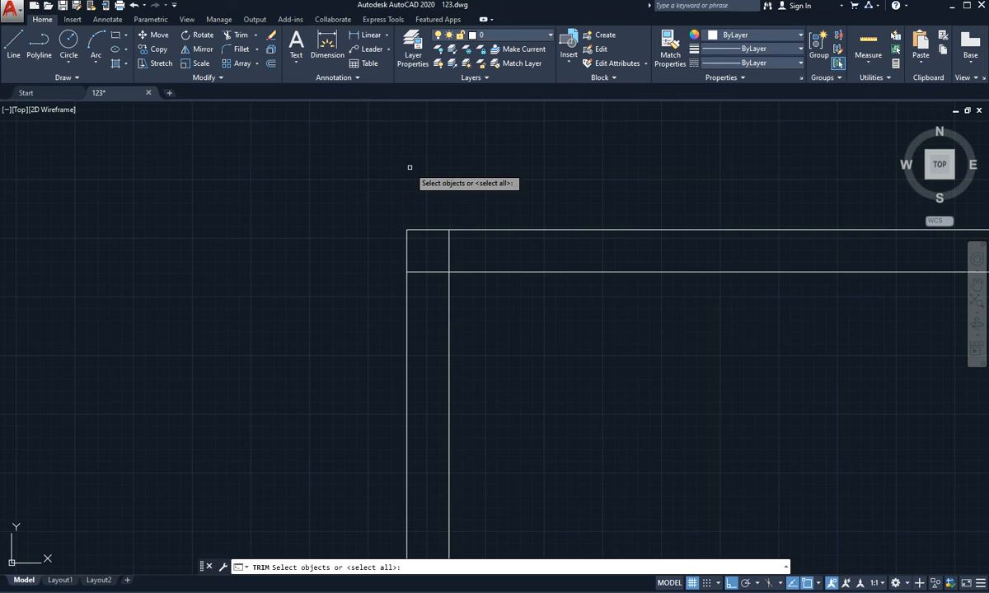
{"action": "key", "text": "Return"}
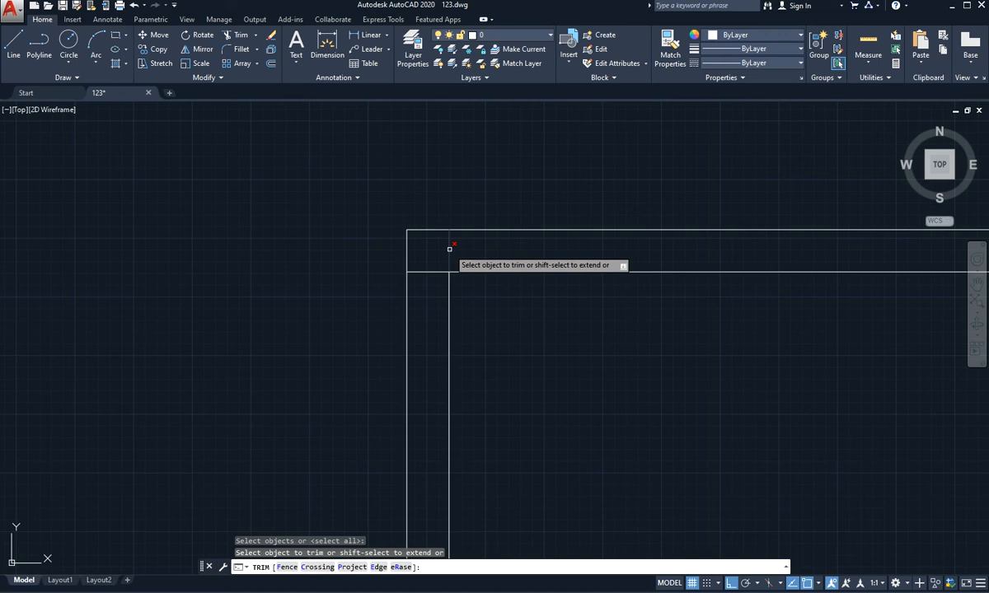
{"action": "scroll", "coordinate": [449, 249], "scroll_direction": "down", "scroll_amount": 3}
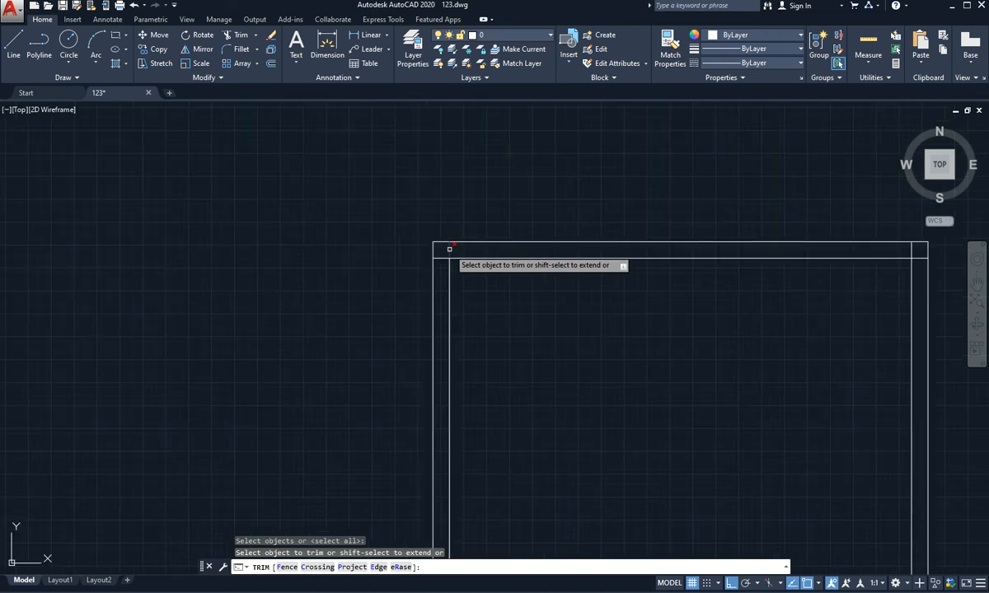
{"action": "mouse_move", "coordinate": [449, 249]}
{"action": "middle_mouse_down"}
{"action": "mouse_move", "coordinate": [351, 229]}
{"action": "mouse_move", "coordinate": [247, 227]}
{"action": "middle_mouse_up"}
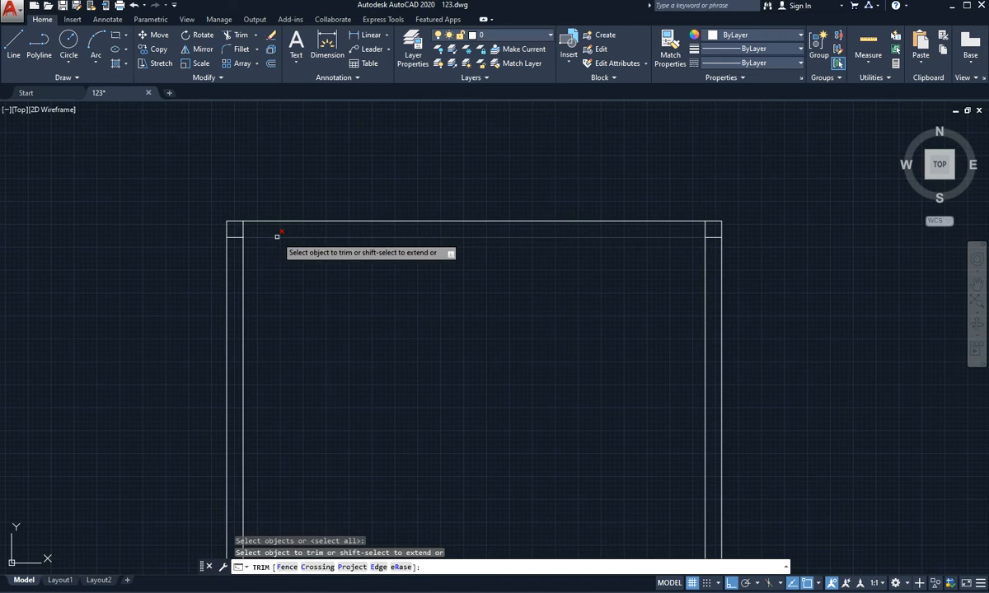
{"action": "left_click", "coordinate": [347, 238]}
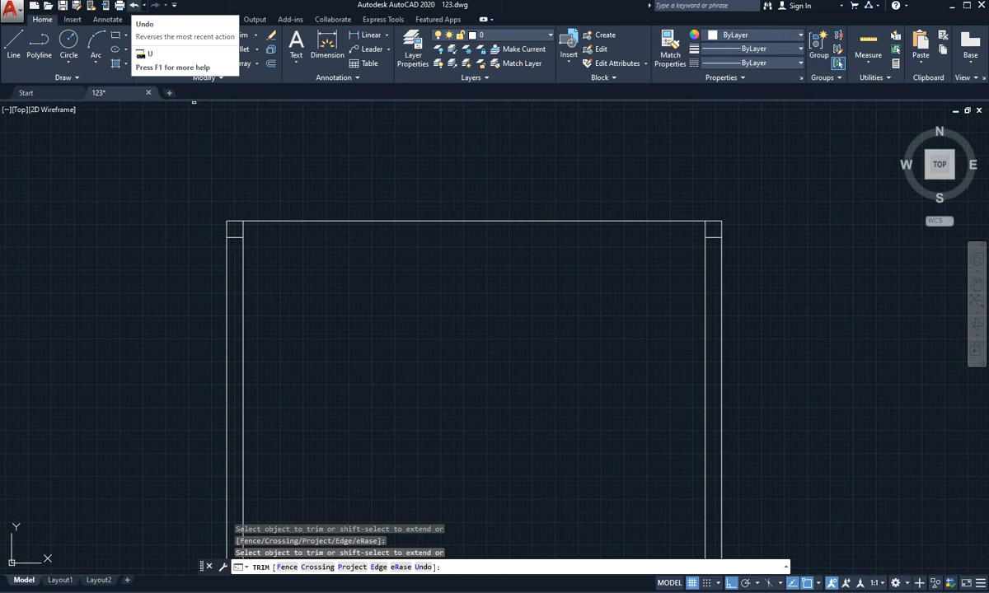
{"action": "left_click", "coordinate": [134, 6]}
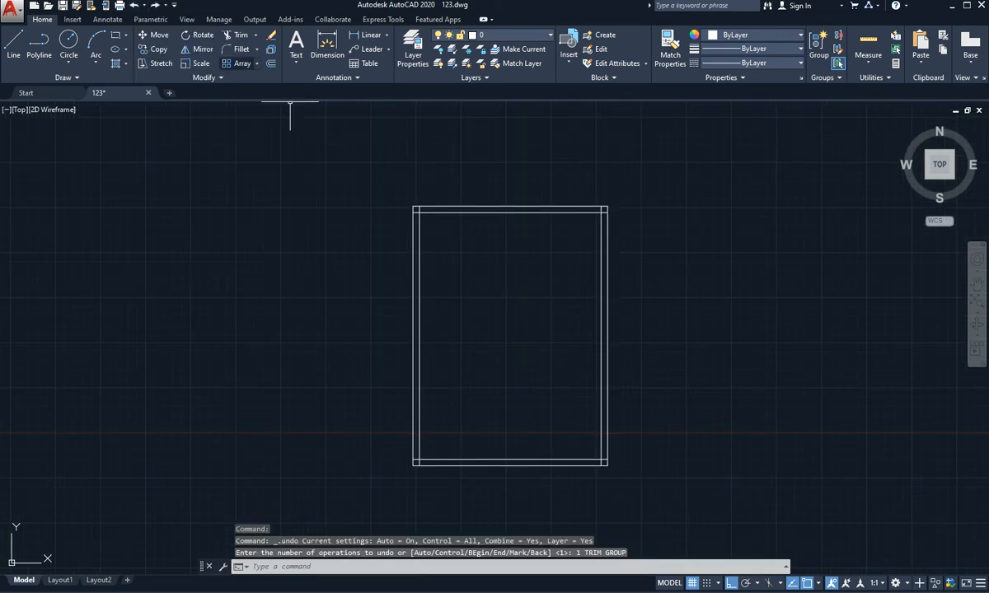
- Trim the overlapping inner wall line ends at the outline's corners, using all objects as cutting edges
{"action": "left_click", "coordinate": [237, 34]}
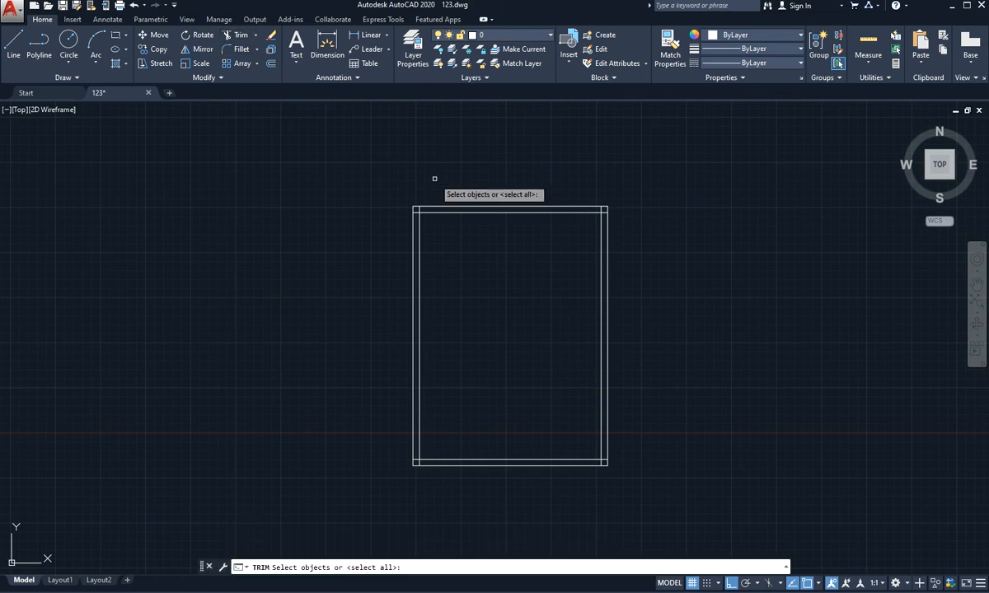
{"action": "key", "text": "Return"}
{"action": "scroll", "coordinate": [420, 207], "scroll_direction": "up", "scroll_amount": 4}
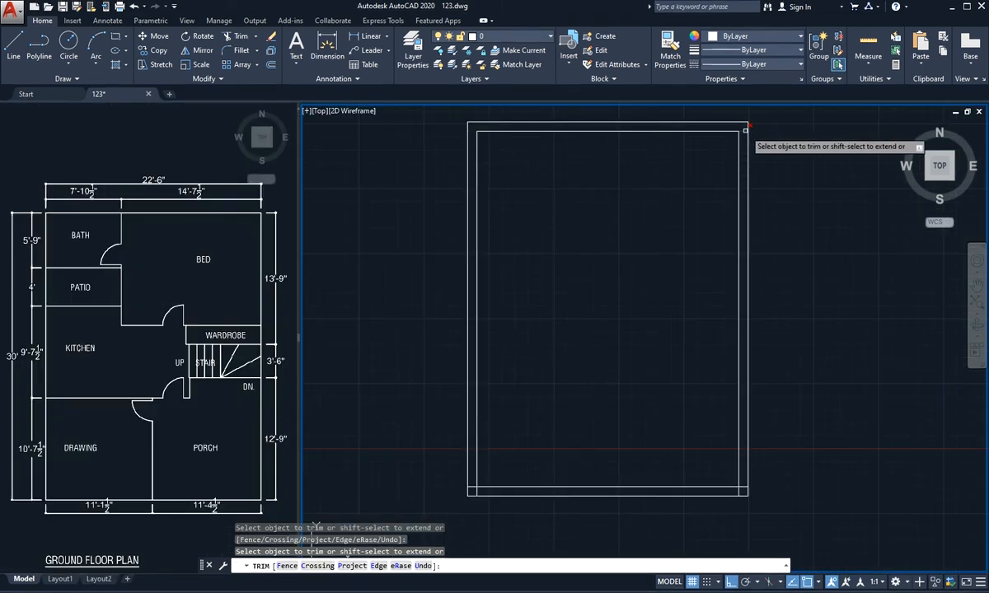
{"action": "left_click", "coordinate": [738, 490]}
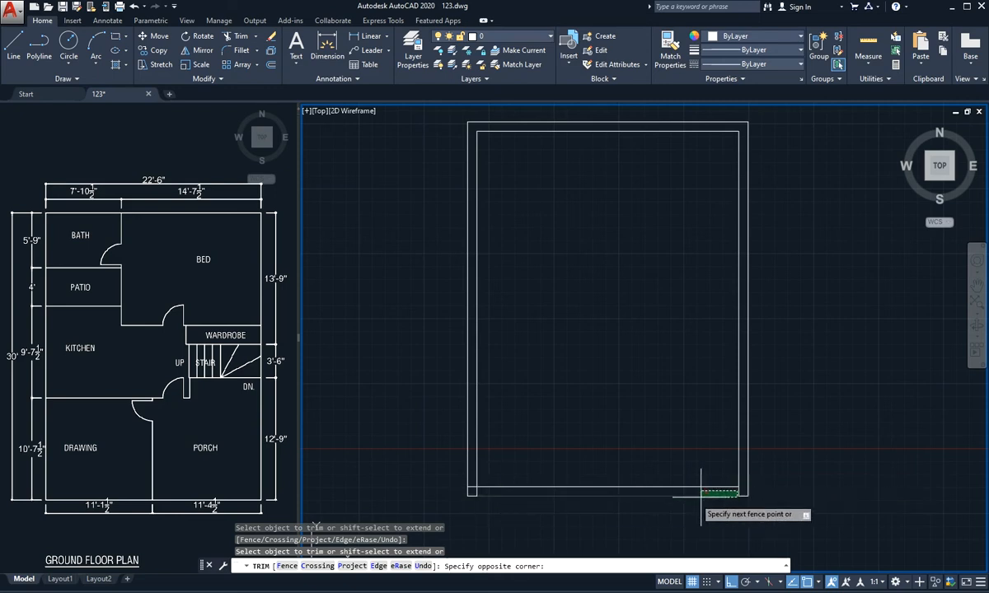
{"action": "left_click", "coordinate": [740, 490]}
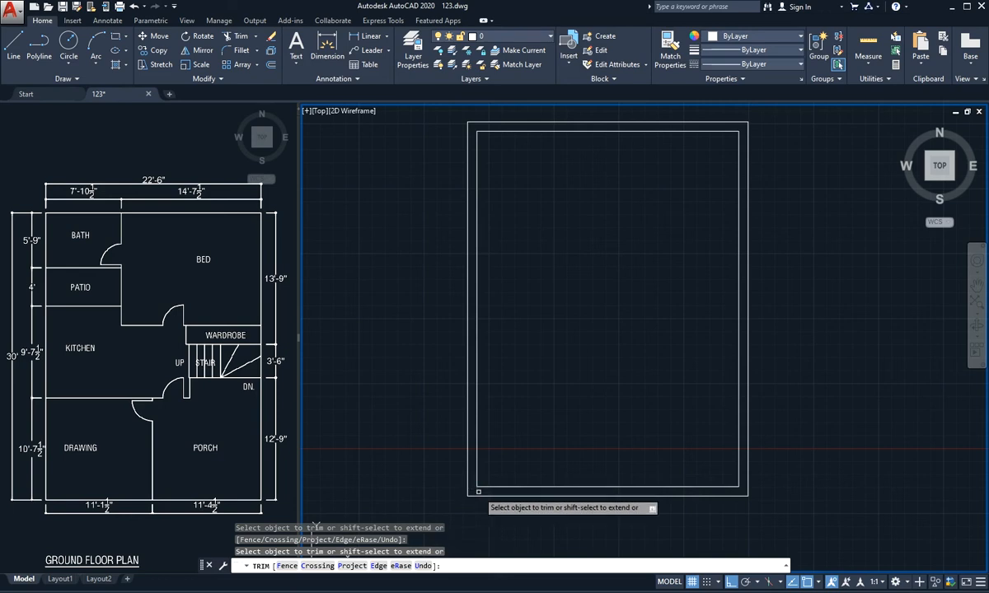
{"action": "key", "text": "Escape"}
{"action": "key", "text": "ctrl+s"}
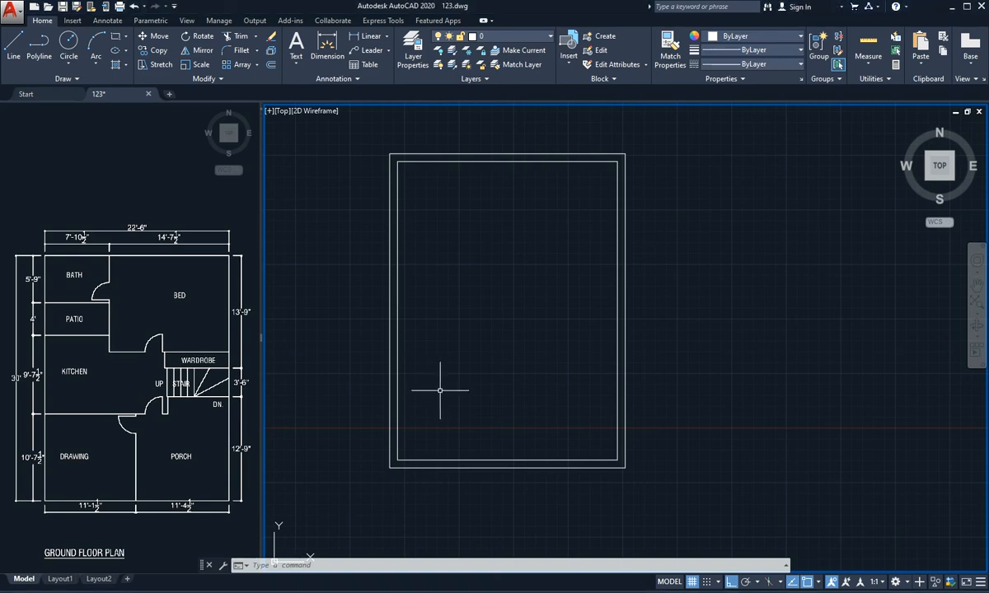
{"action": "type", "text": "tr"}
{"action": "key", "text": "Return"}
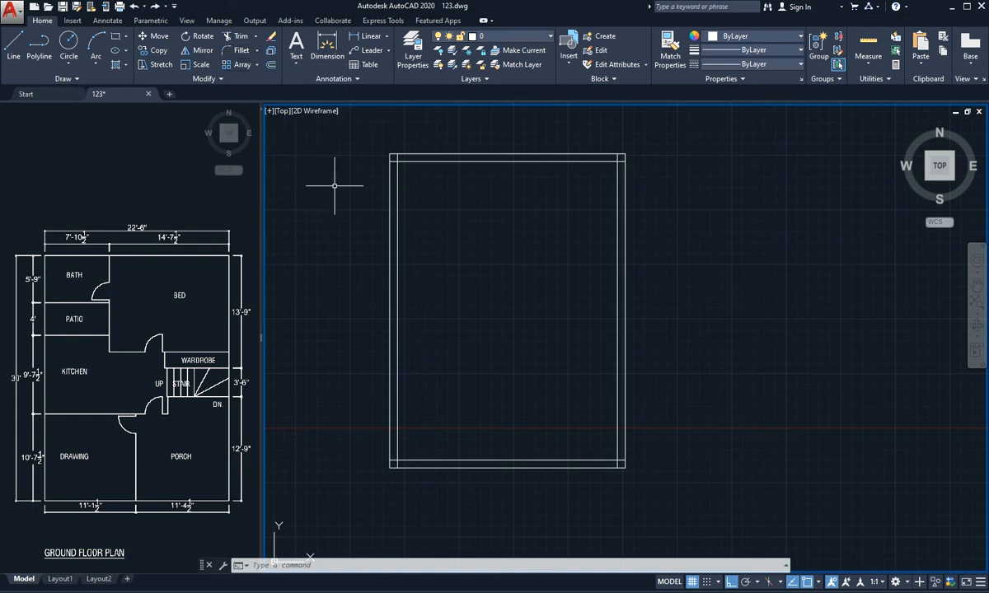
- Fillet the inner wall lines into sharp corners at the top-left and top-right of the outline
{"action": "type", "text": "f"}
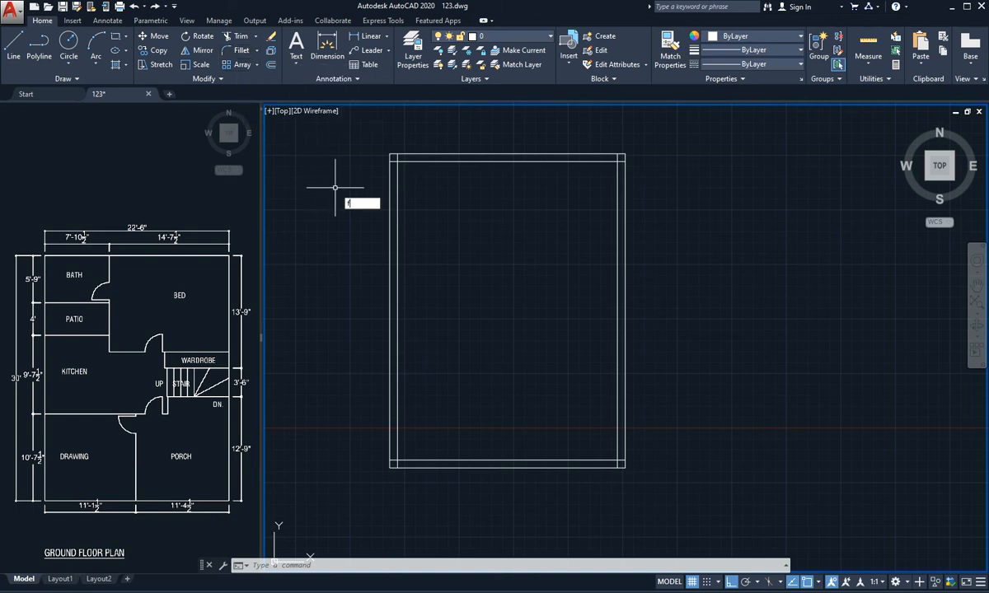
{"action": "key", "text": "Return"}
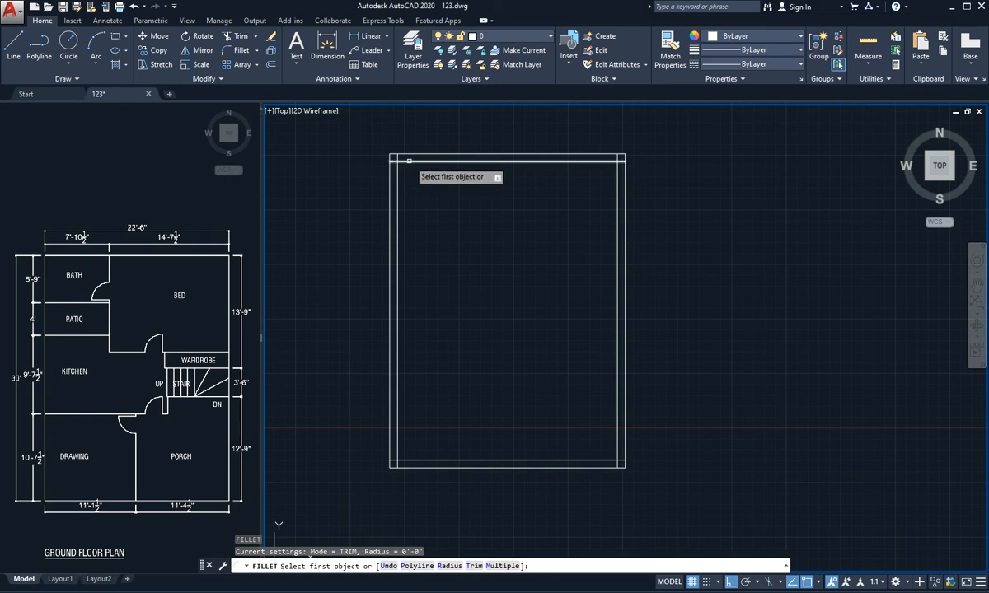
{"action": "left_click", "coordinate": [409, 161]}
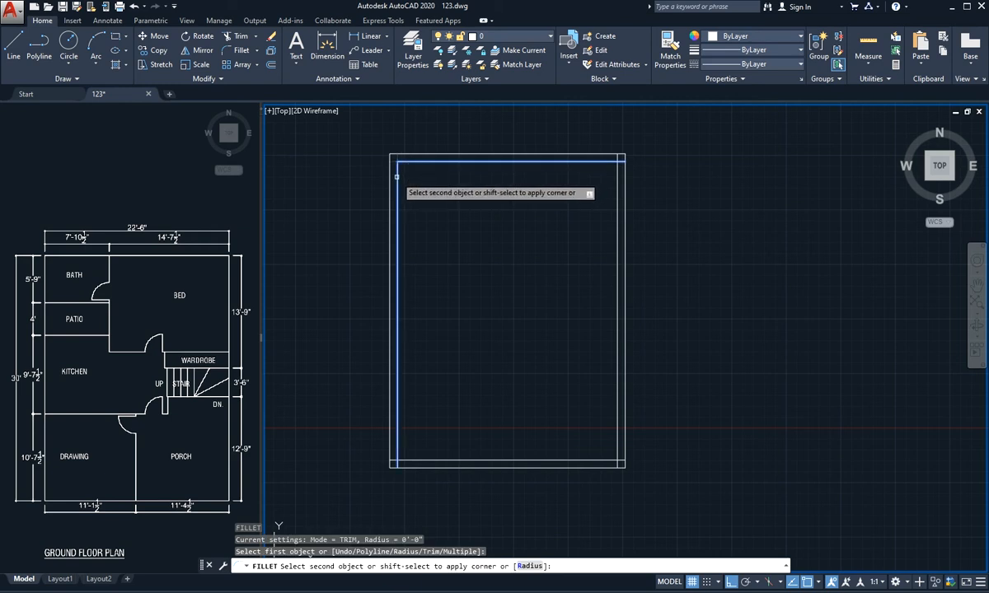
{"action": "key", "text": "Escape"}
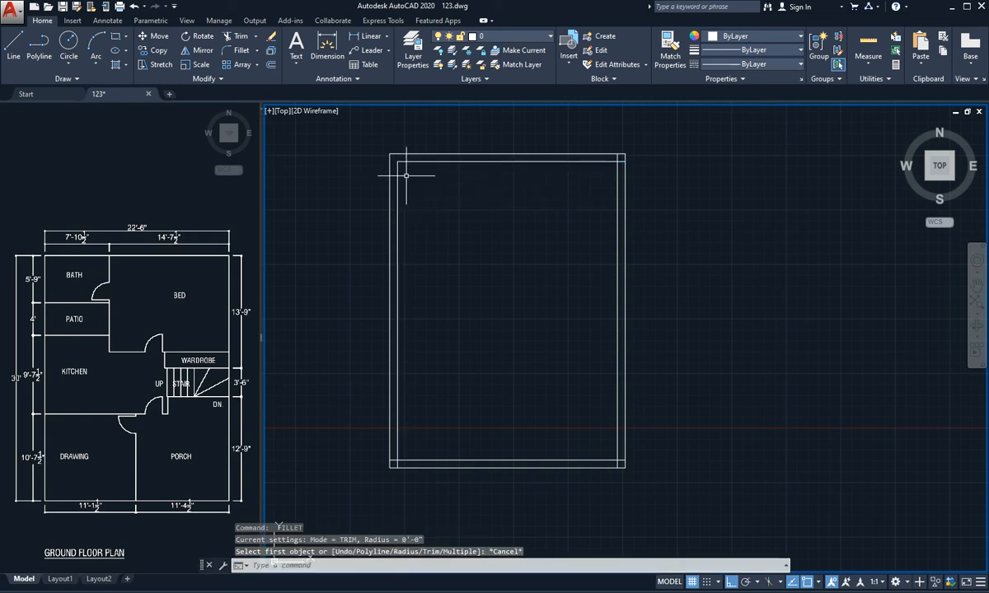
{"action": "key", "text": "Return"}
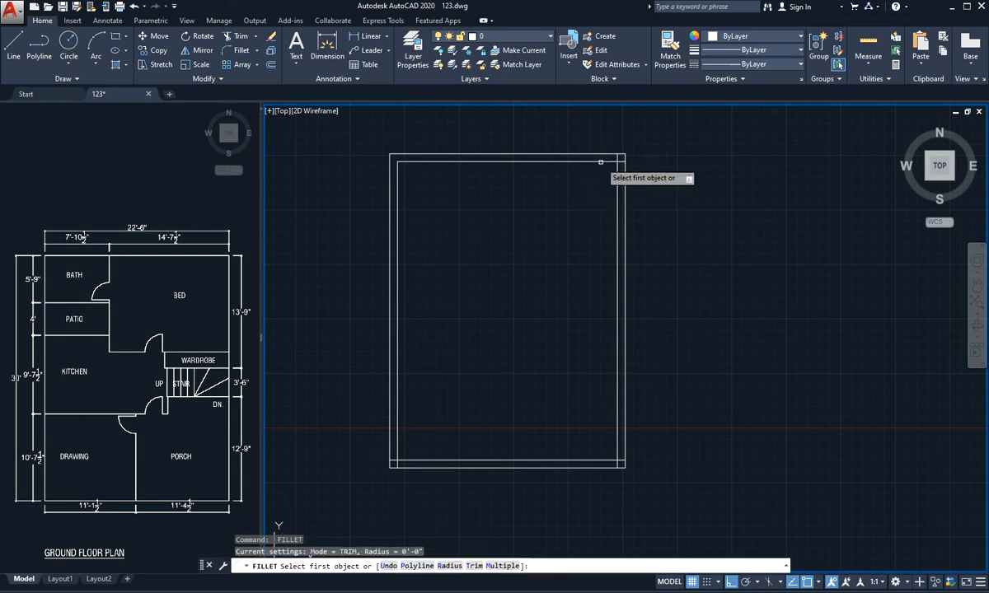
{"action": "left_click", "coordinate": [601, 162]}
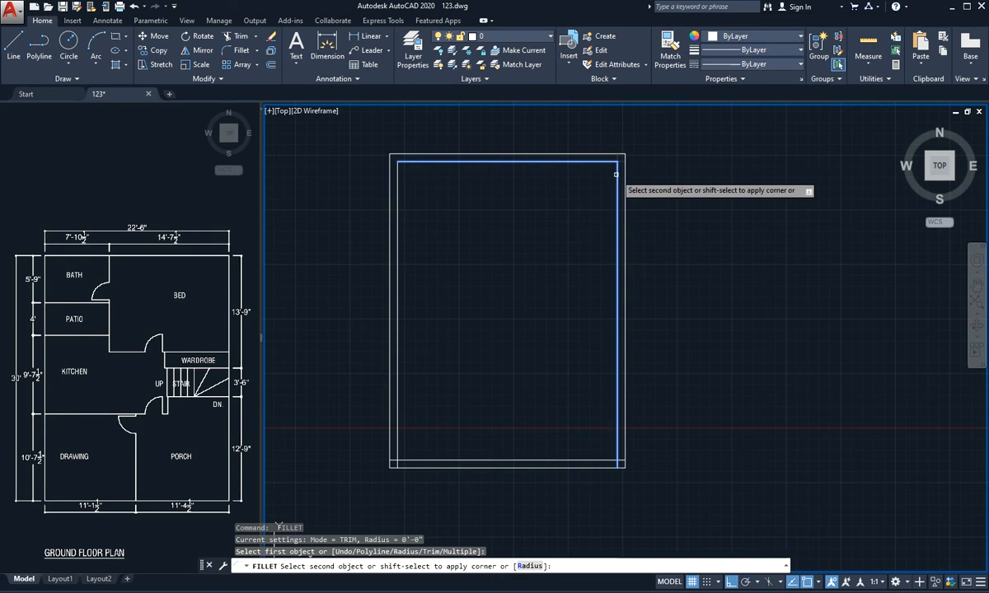
{"action": "left_click", "coordinate": [616, 174]}
{"action": "key", "text": "Return"}
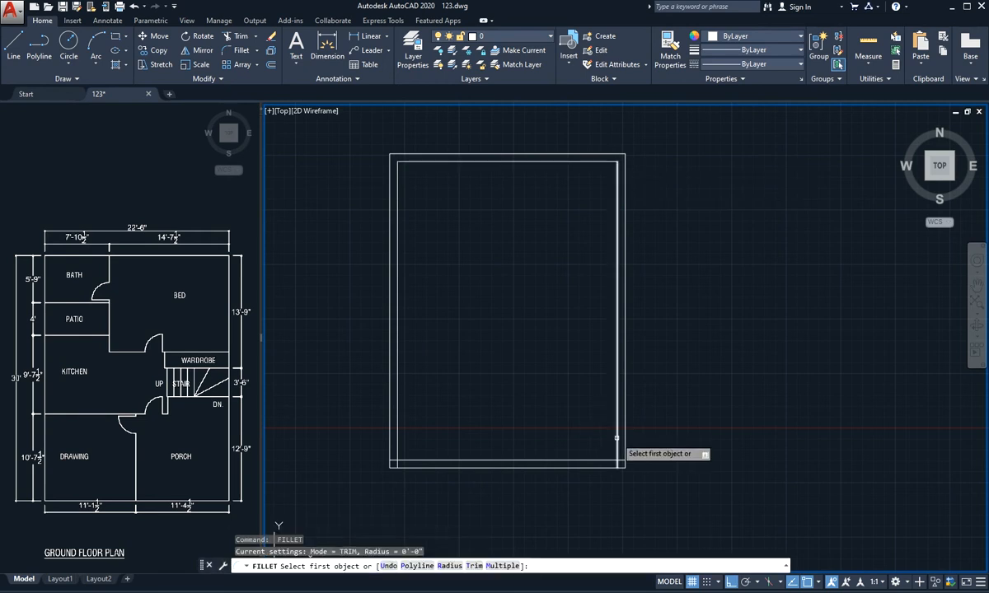
- Fillet the inner wall lines into sharp corners at the bottom-right and bottom-left of the outline
{"action": "left_click", "coordinate": [616, 438]}
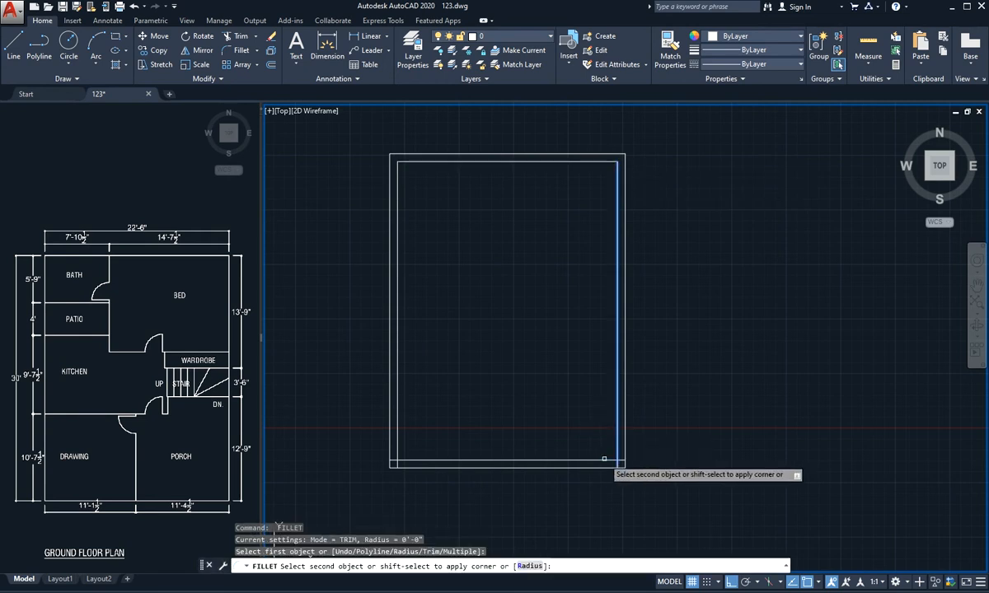
{"action": "left_click", "coordinate": [606, 459]}
{"action": "key", "text": "Return"}
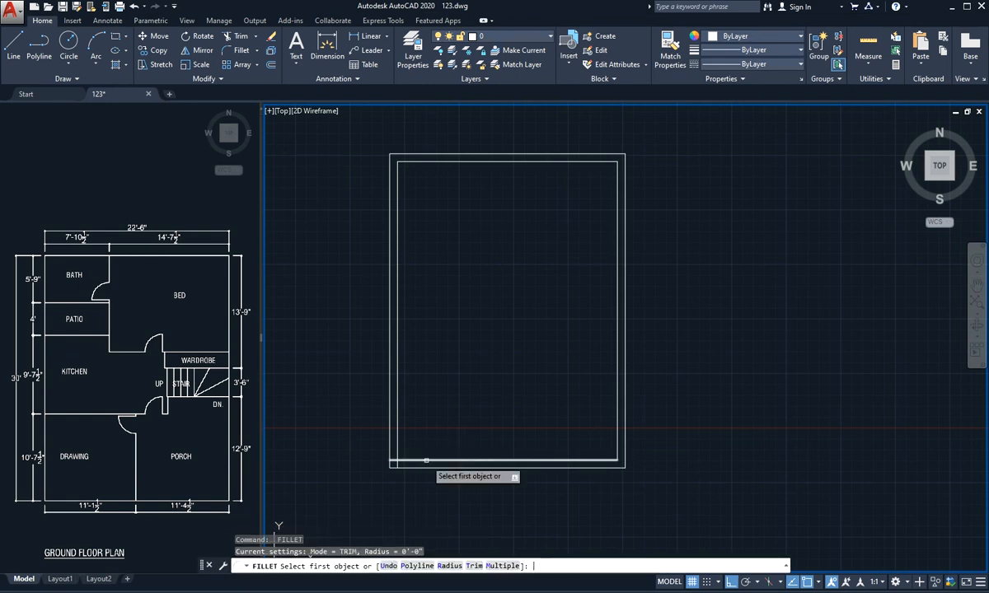
{"action": "left_click", "coordinate": [398, 442]}
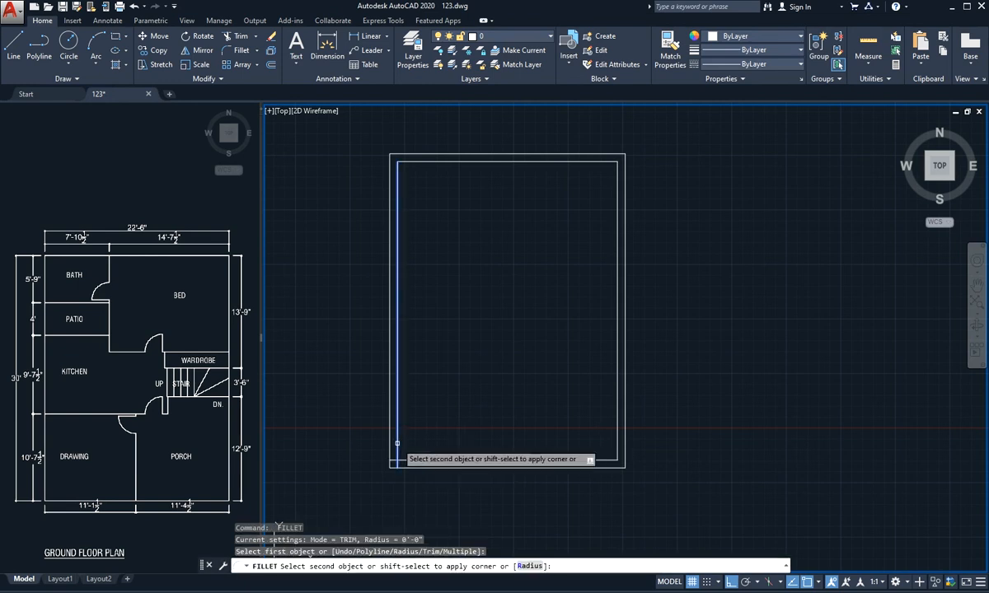
{"action": "left_click", "coordinate": [413, 459]}
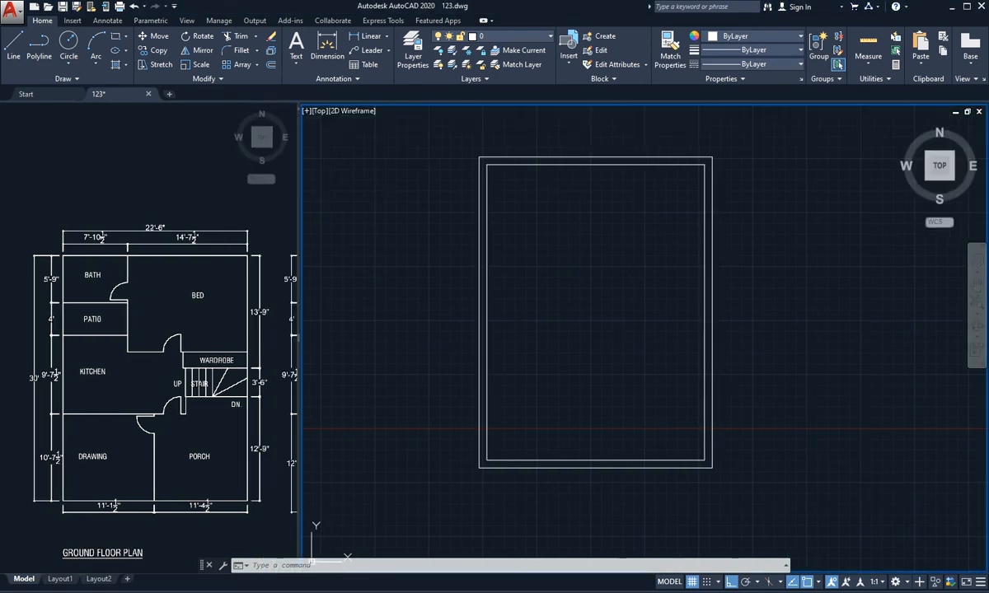
- Examine the room dimensions on the reference ground floor plan at a larger scale
{"action": "left_click", "coordinate": [169, 322]}
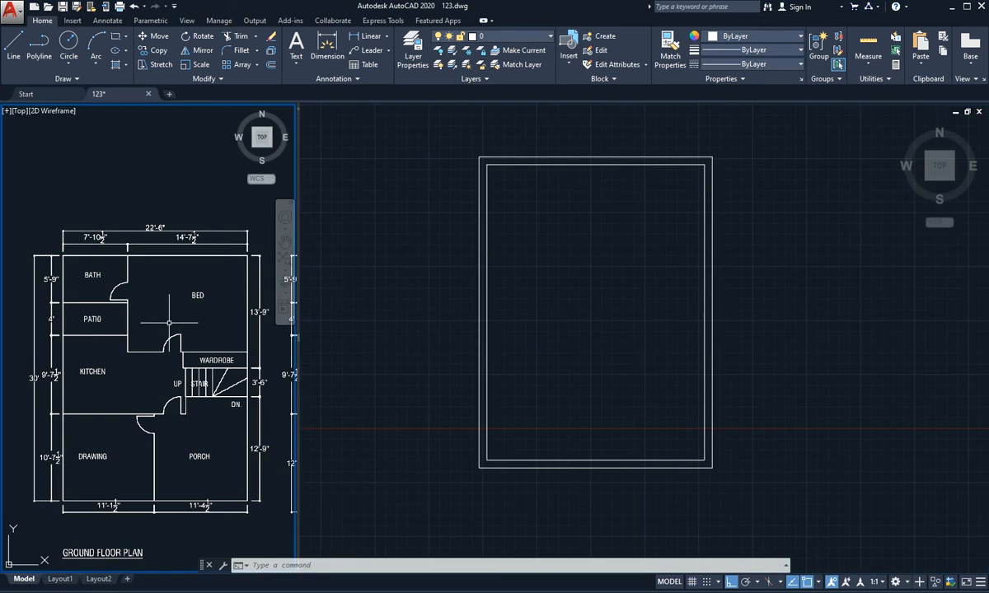
{"action": "type", "text": "z"}
{"action": "key", "text": "Return"}
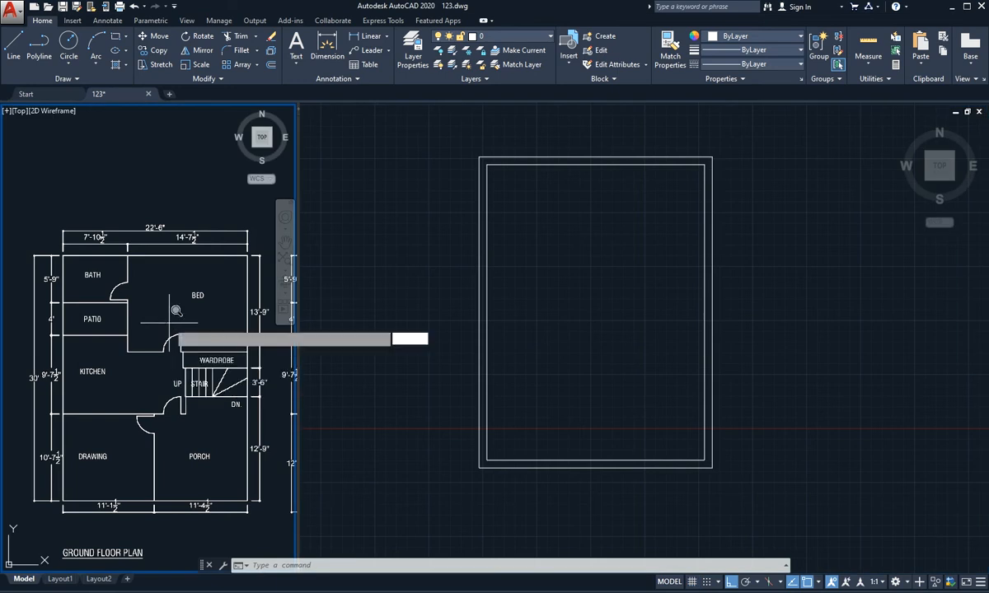
{"action": "left_click_drag", "start_coordinate": [131, 419], "coordinate": [137, 357]}
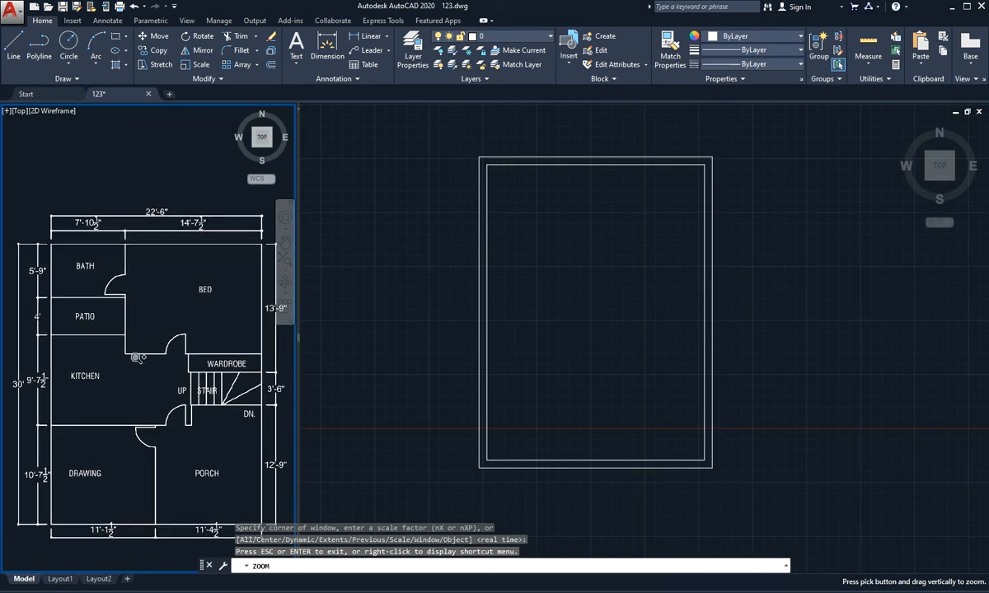
{"action": "left_click_drag", "start_coordinate": [137, 358], "coordinate": [129, 326]}
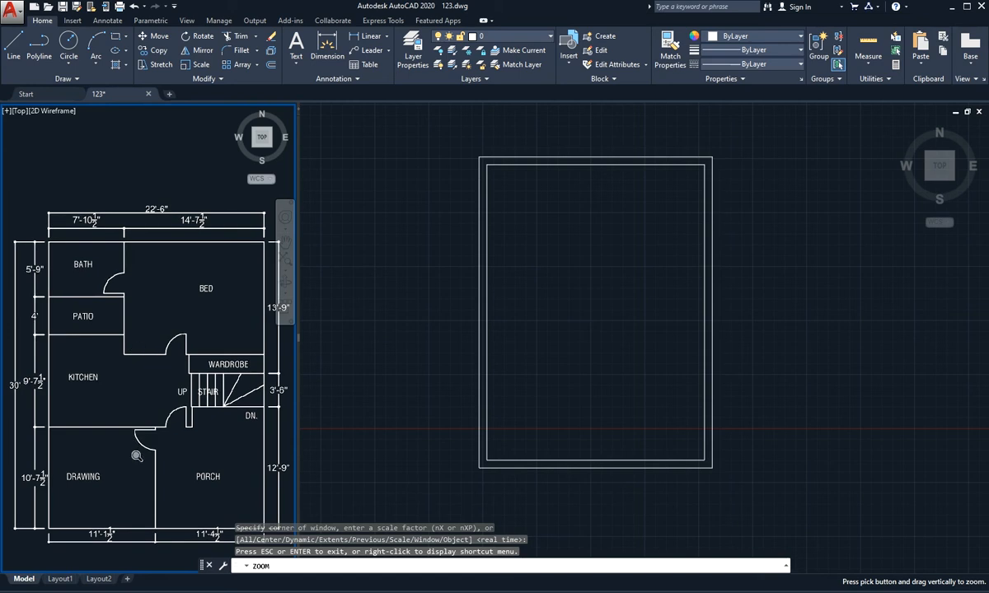
{"action": "key", "text": "Escape"}
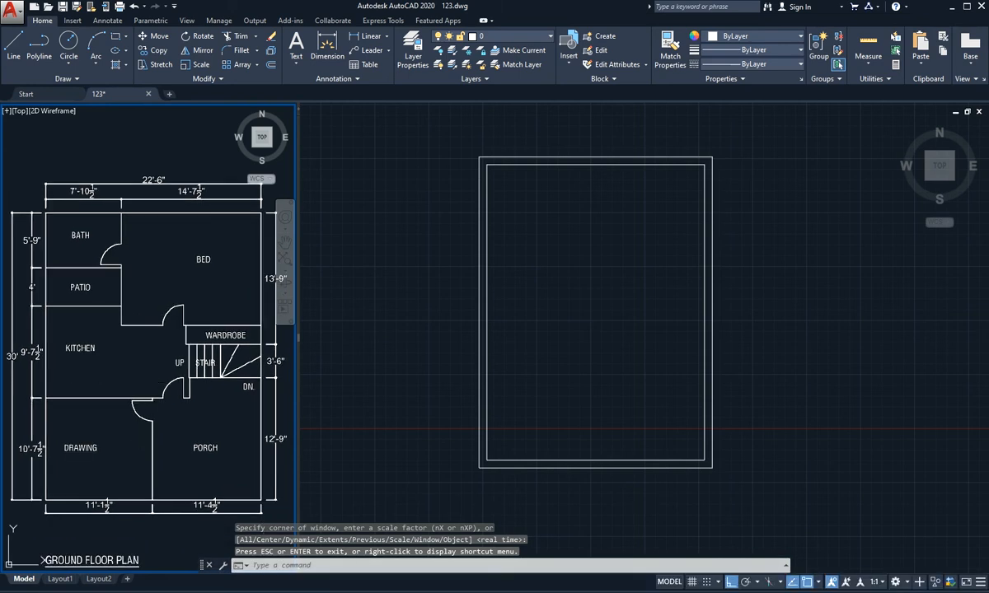
- Offset the inner left wall line 7'10.5" to the right to start the partition between bath and bedroom
{"action": "left_click", "coordinate": [429, 350]}
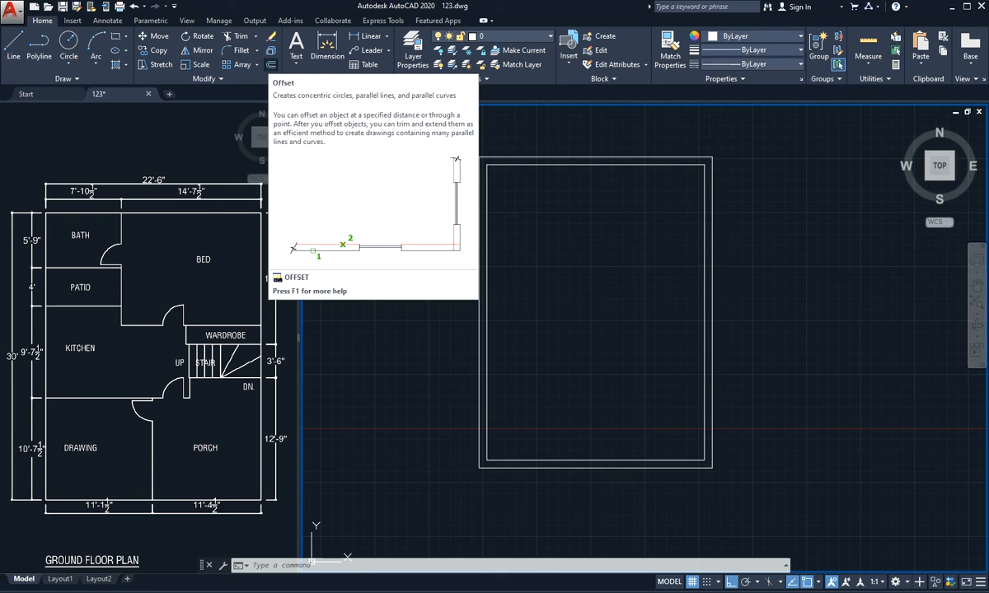
{"action": "type", "text": "o"}
{"action": "key", "text": "Return"}
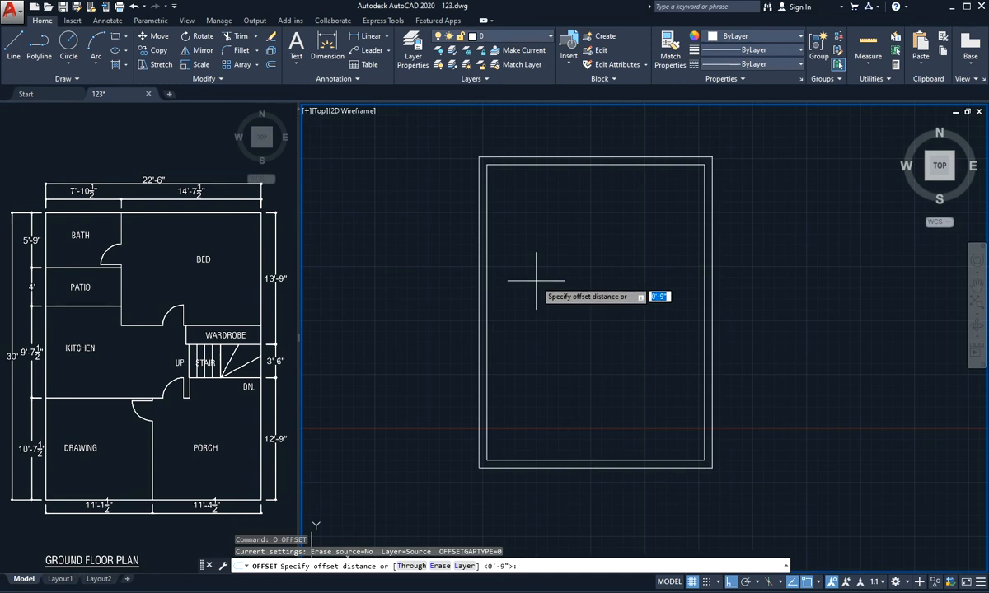
{"action": "type", "text": "7'10.5"}
{"action": "key", "text": "Return"}
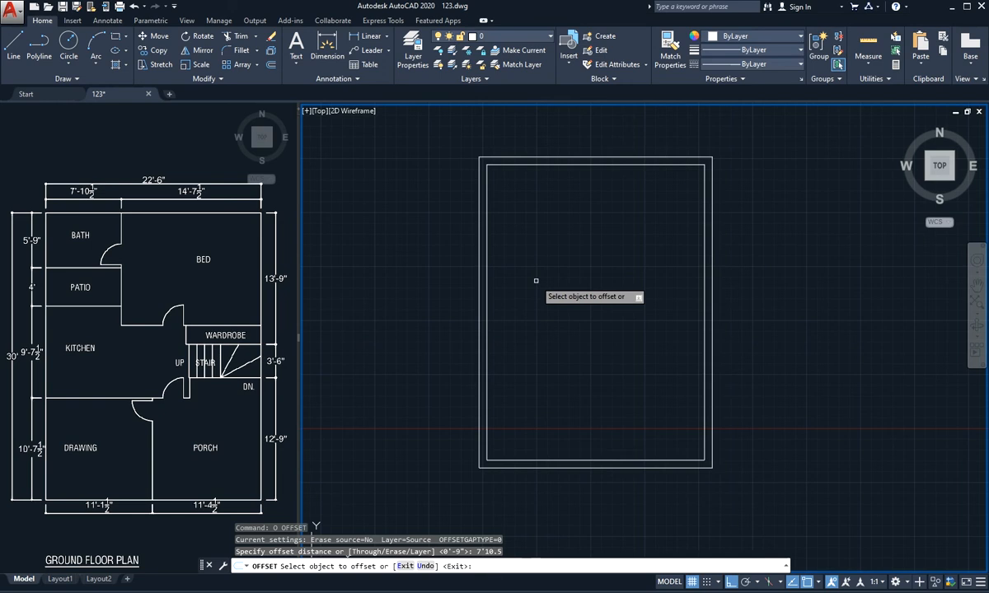
{"action": "left_click", "coordinate": [486, 225]}
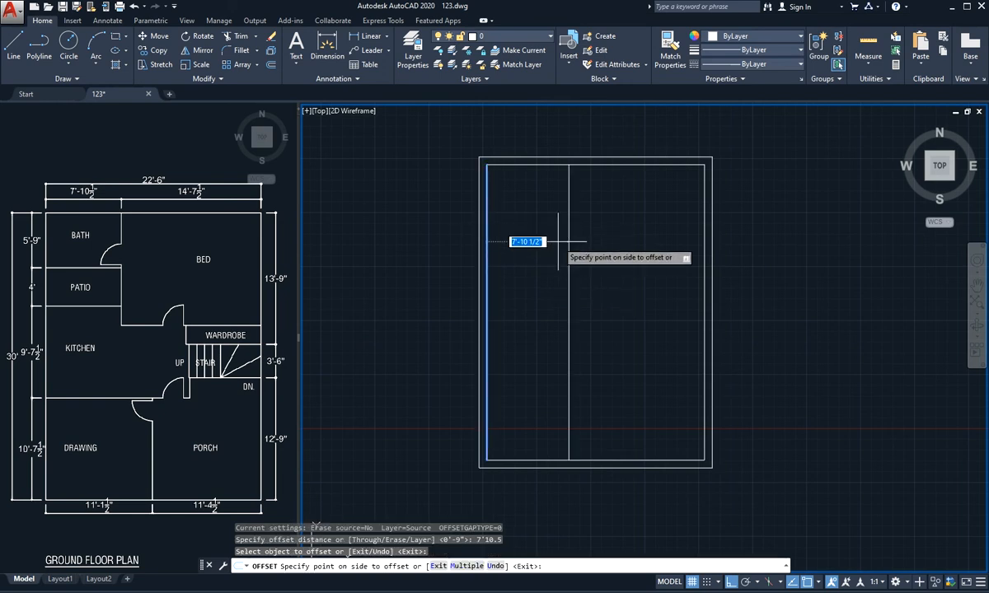
{"action": "left_click", "coordinate": [558, 241]}
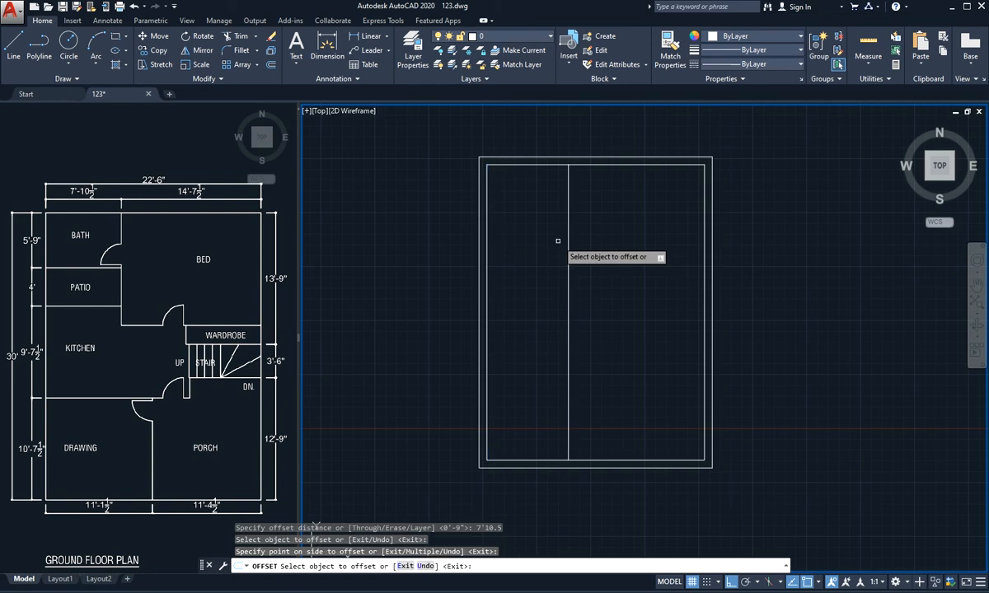
{"action": "key", "text": "Return"}
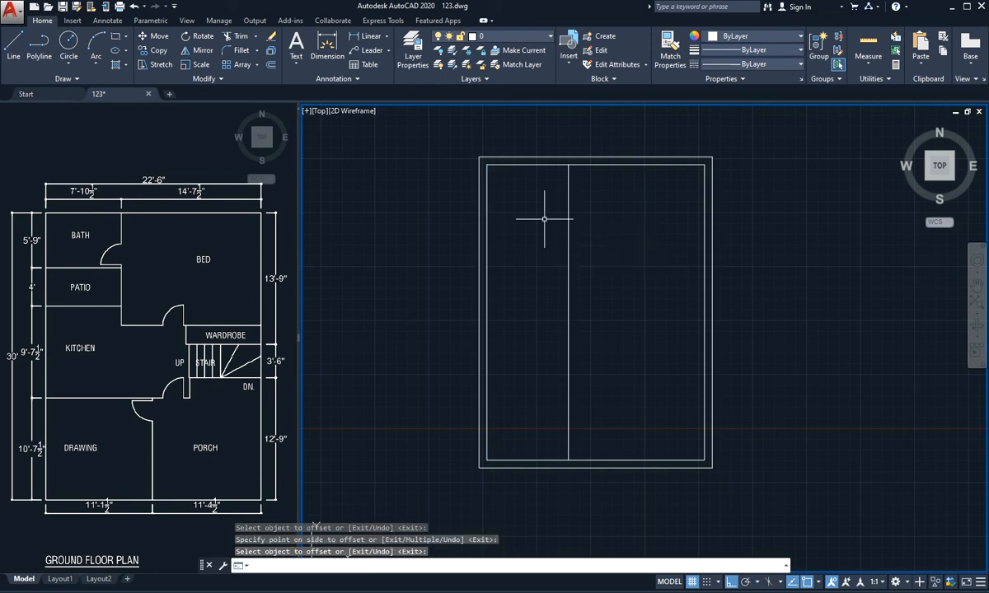
- Offset the inner top wall line 5'9" downward to mark the bathroom's lower edge
{"action": "key", "text": "Return"}
{"action": "type", "text": "5"}
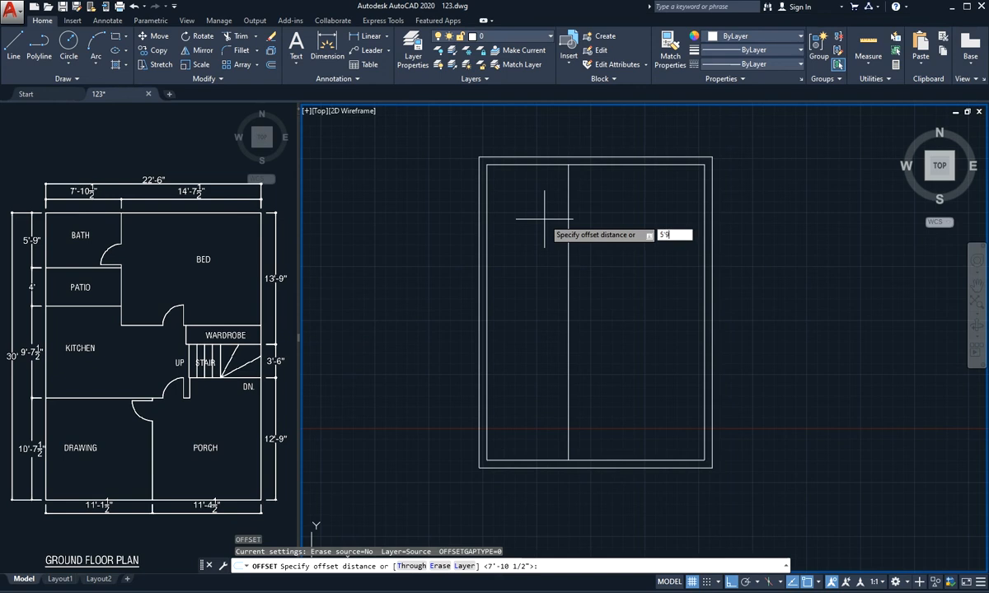
{"action": "type", "text": "'9"}
{"action": "key", "text": "Return"}
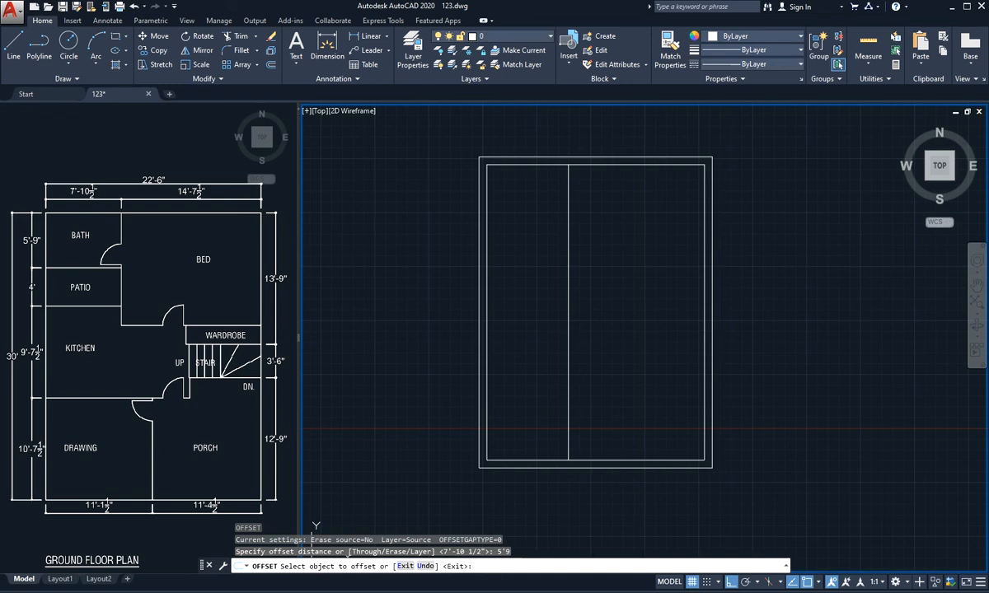
{"action": "left_click", "coordinate": [531, 166]}
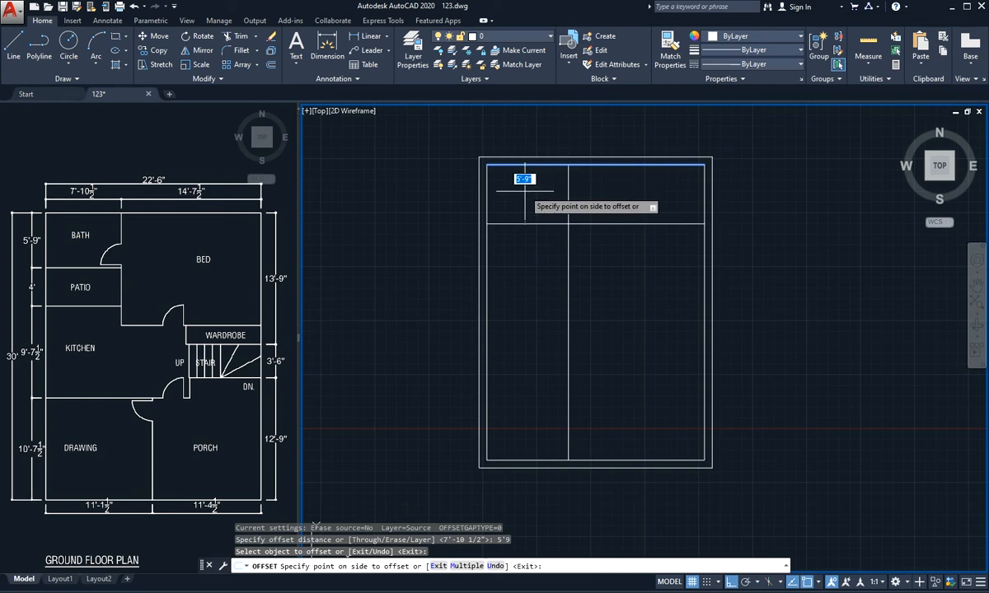
{"action": "left_click", "coordinate": [525, 197]}
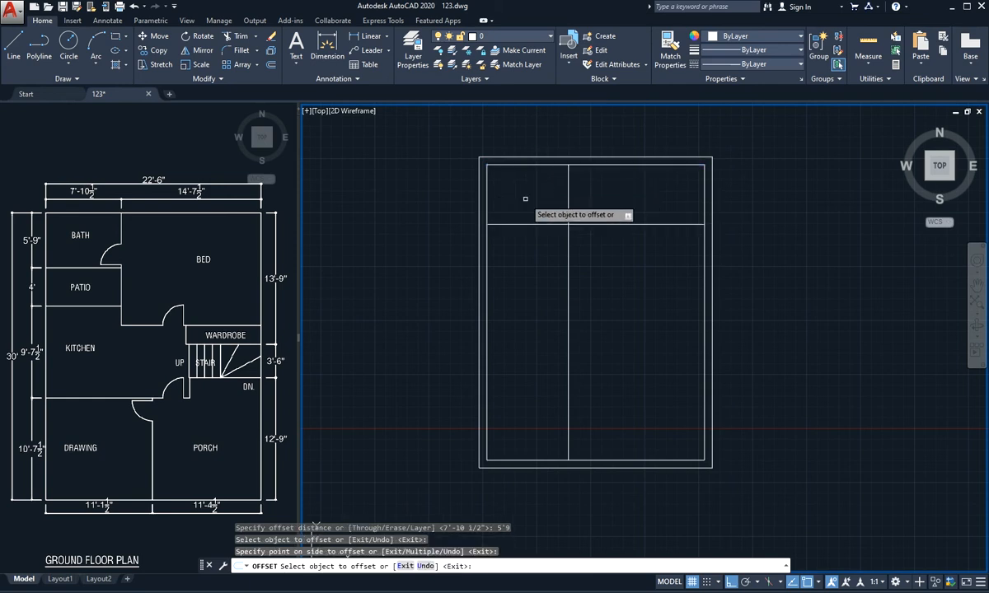
{"action": "key", "text": "Escape"}
- Offset the bathroom's lower line downward and the vertical partition line to the right, each by 4.5" for wall thickness
{"action": "key", "text": "Return"}
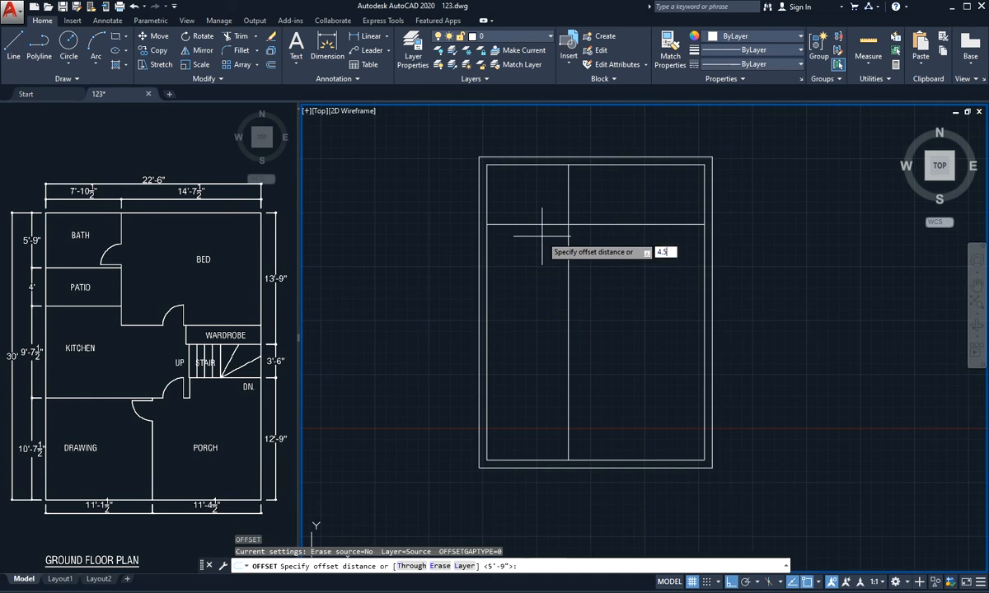
{"action": "type", "text": "4.5"}
{"action": "key", "text": "Return"}
{"action": "left_click", "coordinate": [530, 224]}
{"action": "left_click", "coordinate": [528, 241]}
{"action": "left_click", "coordinate": [569, 249]}
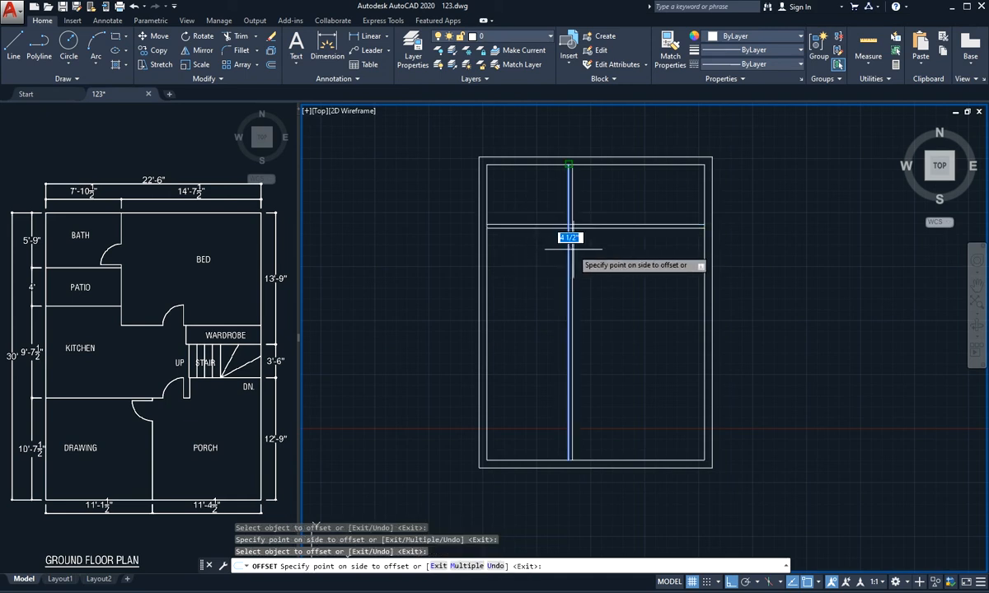
{"action": "left_click", "coordinate": [575, 247]}
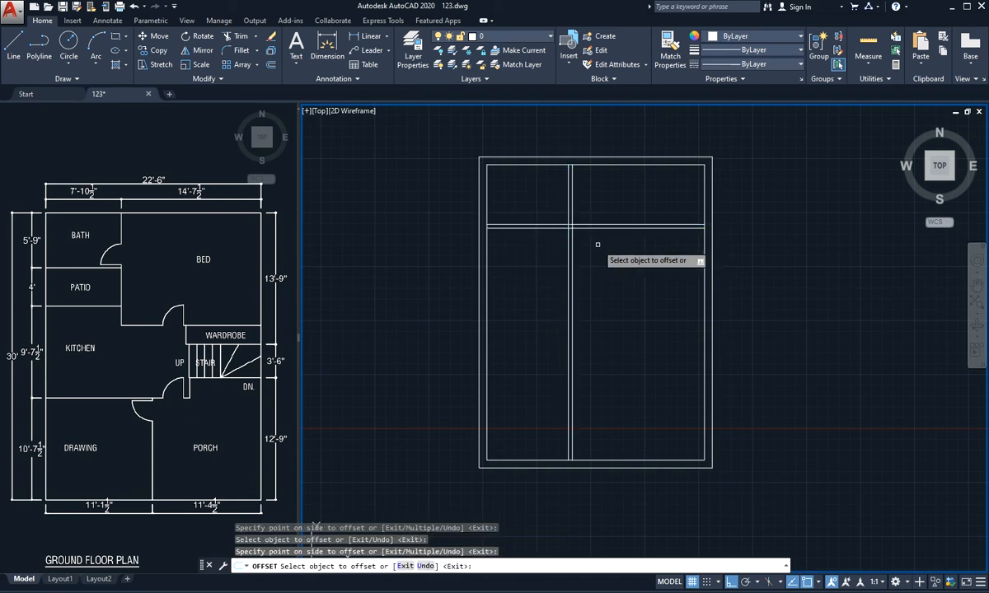
{"action": "key", "text": "Escape"}
- Trim the two horizontal bathroom wall lines where they extend into the bedroom, right of the vertical partition
{"action": "type", "text": "tr"}
{"action": "key", "text": "Return"}
{"action": "left_click", "coordinate": [643, 228]}
{"action": "left_click", "coordinate": [637, 224]}
{"action": "key", "text": "Return"}
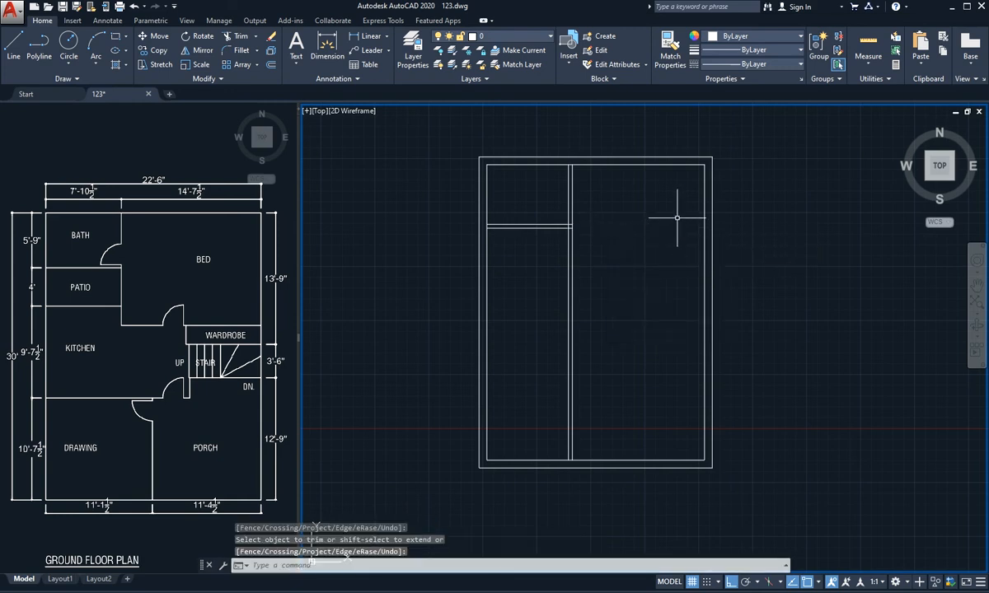
- Offset the lower line of the bathroom wall 4' downward to mark the patio's lower edge
{"action": "type", "text": "o"}
{"action": "key", "text": "Return"}
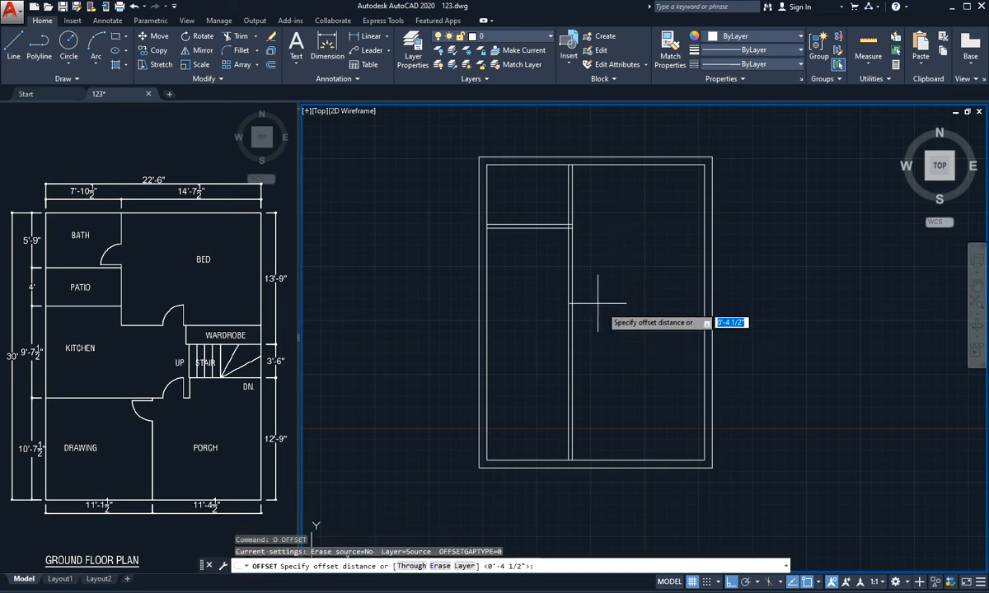
{"action": "type", "text": "4"}
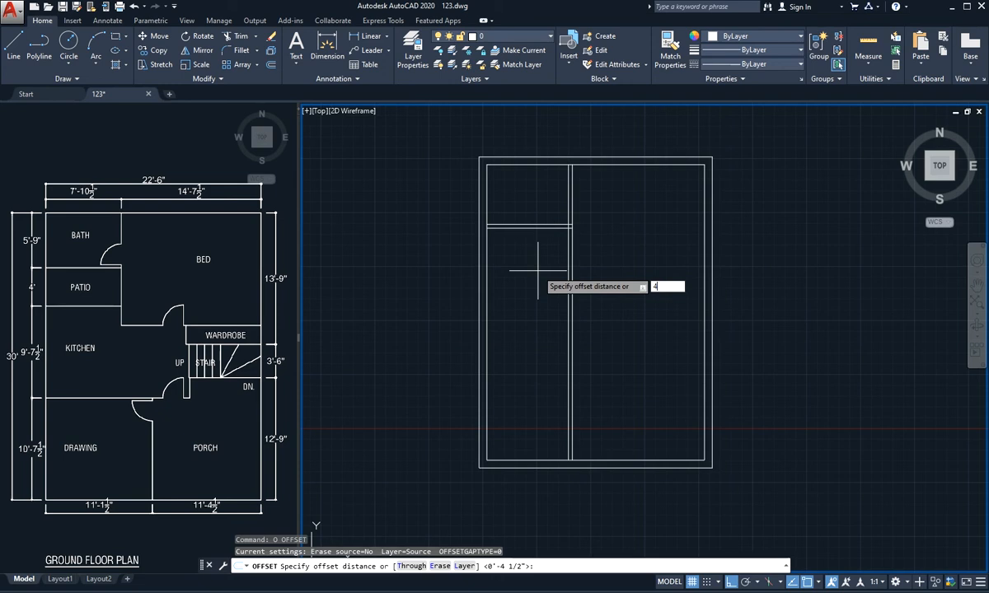
{"action": "type", "text": "'"}
{"action": "key", "text": "Return"}
{"action": "left_click", "coordinate": [537, 225]}
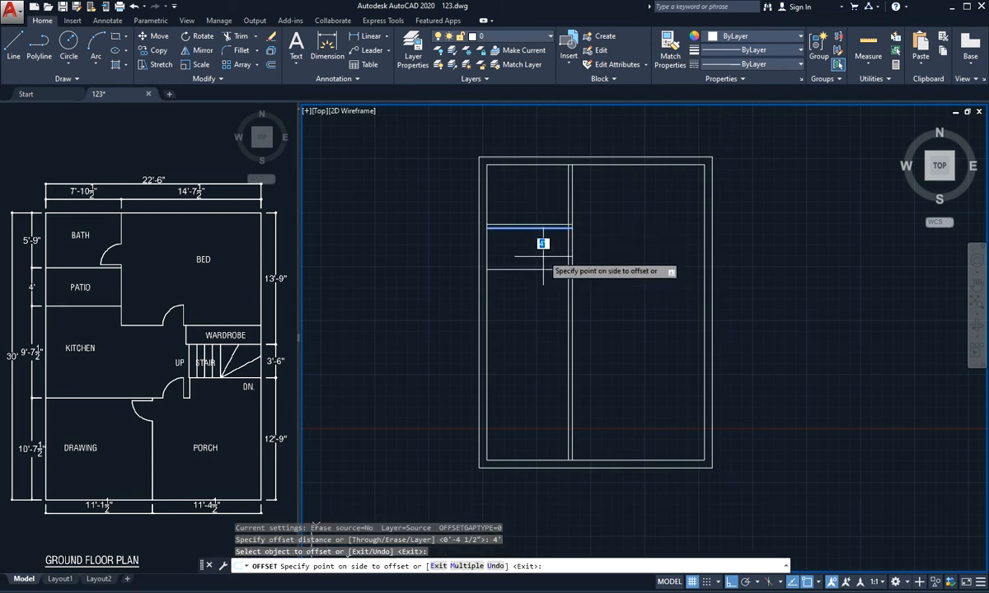
{"action": "left_click", "coordinate": [537, 281]}
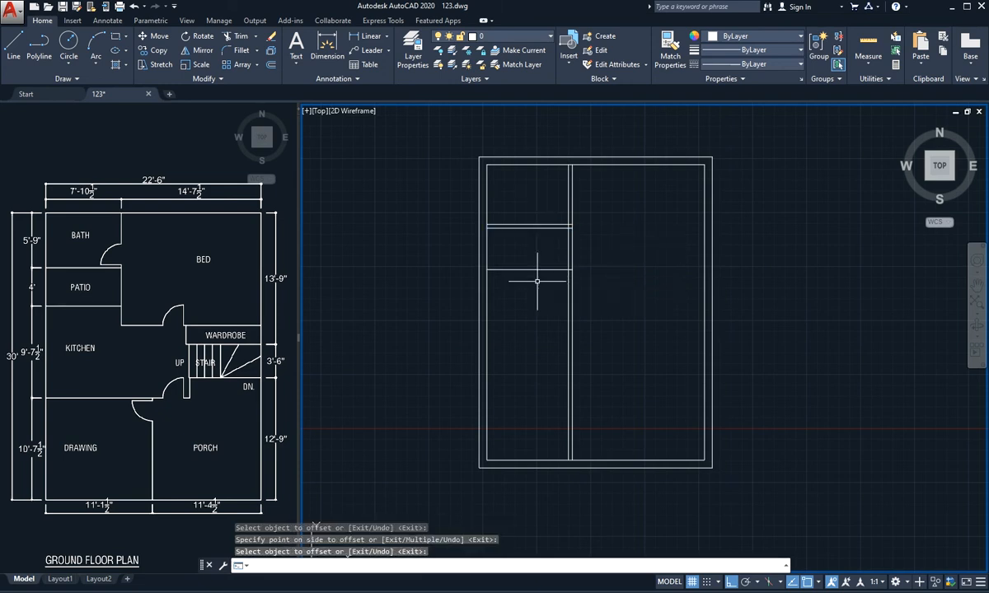
{"action": "key", "text": "Return"}
- Offset the patio's lower line 4.5" downward to form the wall between patio and kitchen
{"action": "key", "text": "Return"}
{"action": "type", "text": "4.5"}
{"action": "key", "text": "Return"}
{"action": "left_click", "coordinate": [533, 269]}
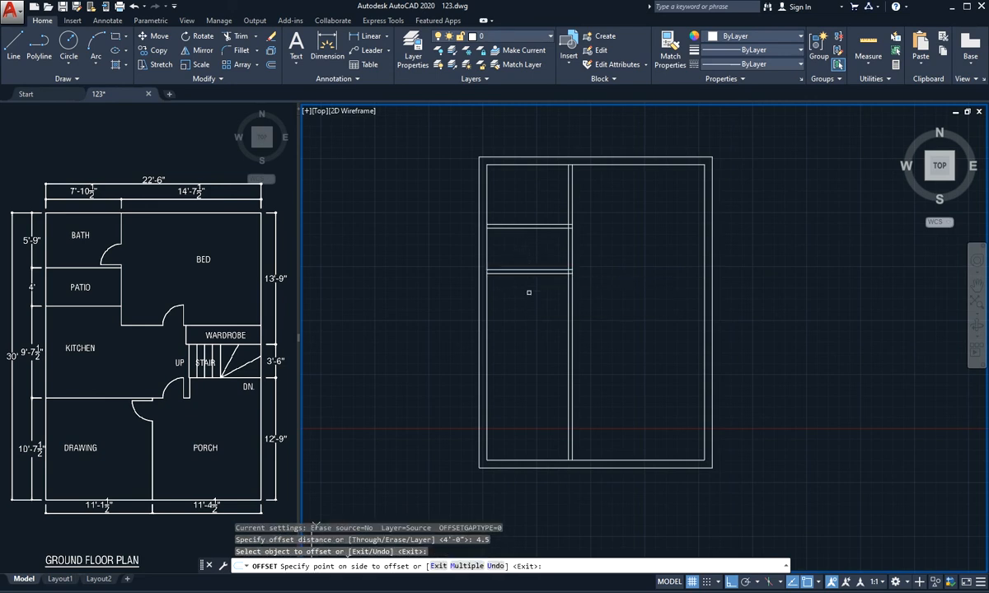
{"action": "left_click", "coordinate": [526, 280]}
{"action": "key", "text": "Return"}
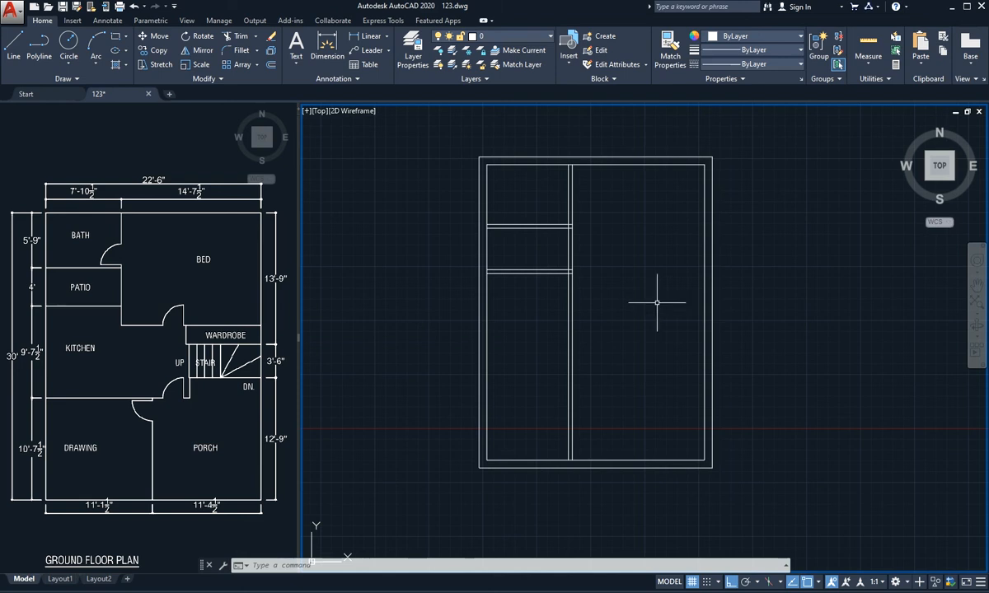
- Offset the inner top wall line 13'9" downward to mark the bedroom's lower edge
{"action": "key", "text": "Return"}
{"action": "type", "text": "13"}
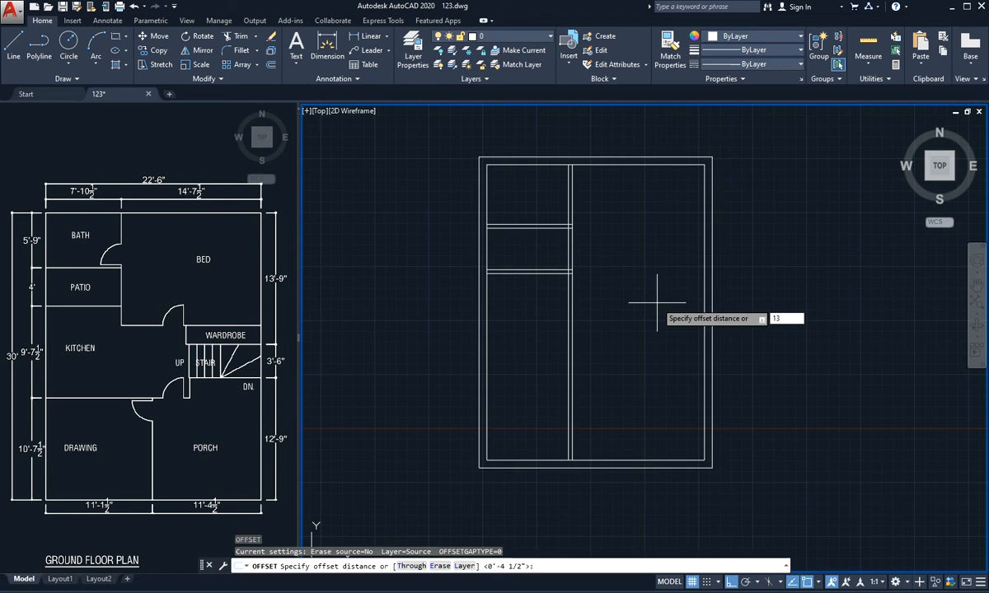
{"action": "type", "text": "'9"}
{"action": "key", "text": "Return"}
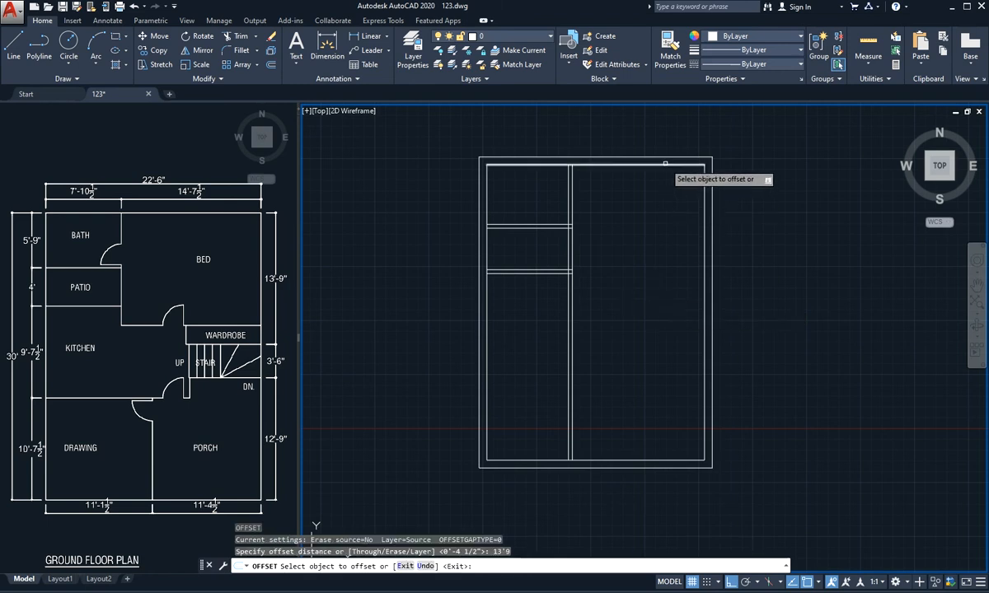
{"action": "left_click", "coordinate": [667, 165]}
{"action": "left_click", "coordinate": [657, 237]}
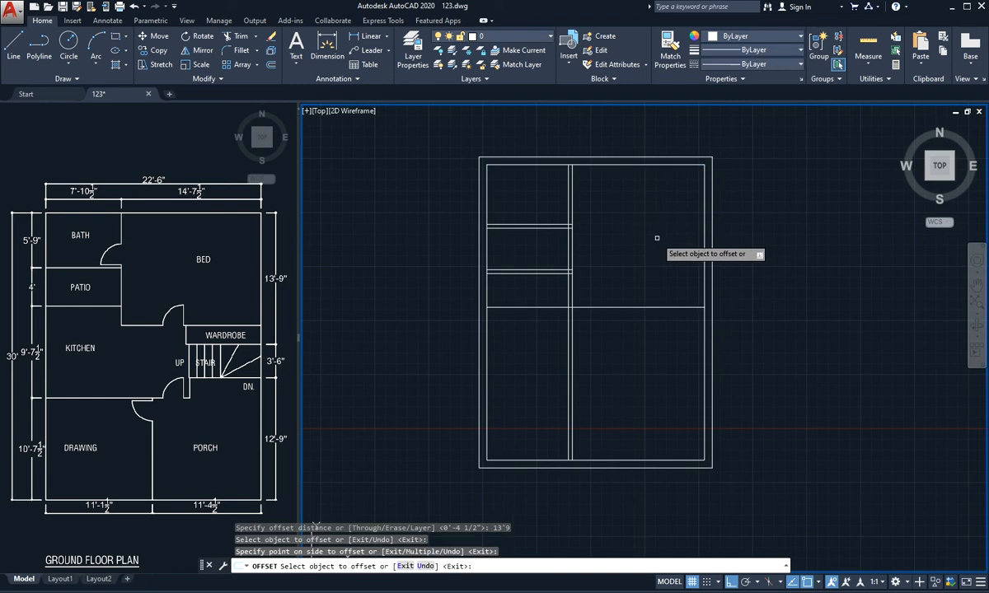
{"action": "key", "text": "Return"}
- Offset the bedroom's lower line 4.5" downward to give that wall its thickness
{"action": "key", "text": "Return"}
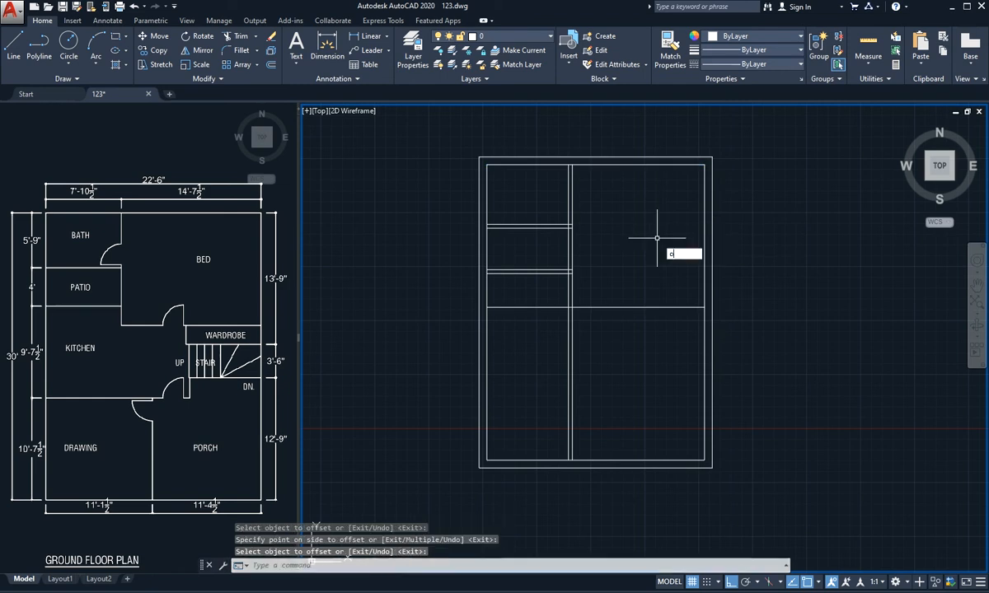
{"action": "type", "text": "4.5"}
{"action": "key", "text": "Return"}
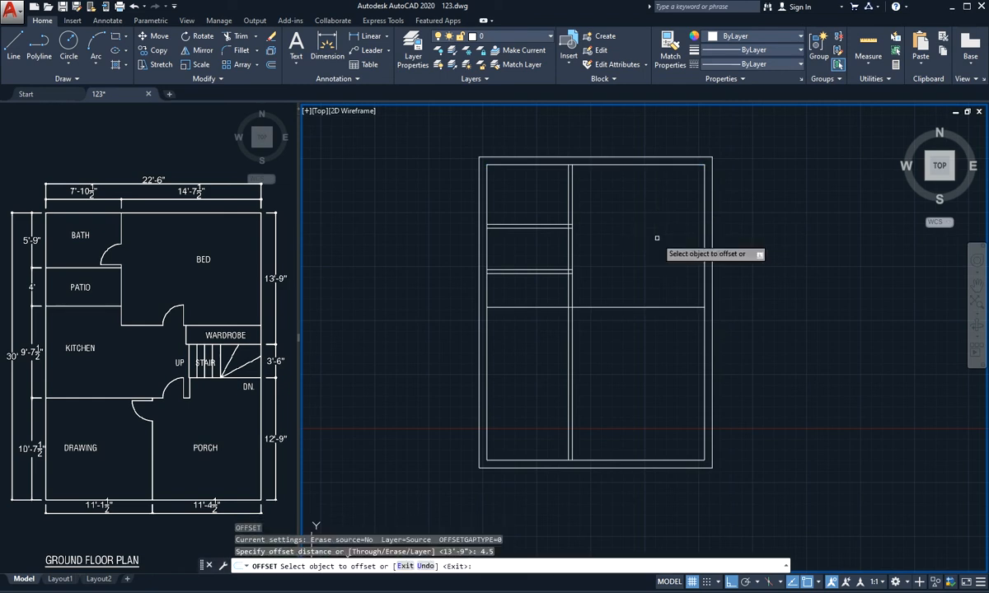
{"action": "left_click", "coordinate": [668, 309]}
{"action": "left_click", "coordinate": [667, 320]}
{"action": "key", "text": "Return"}
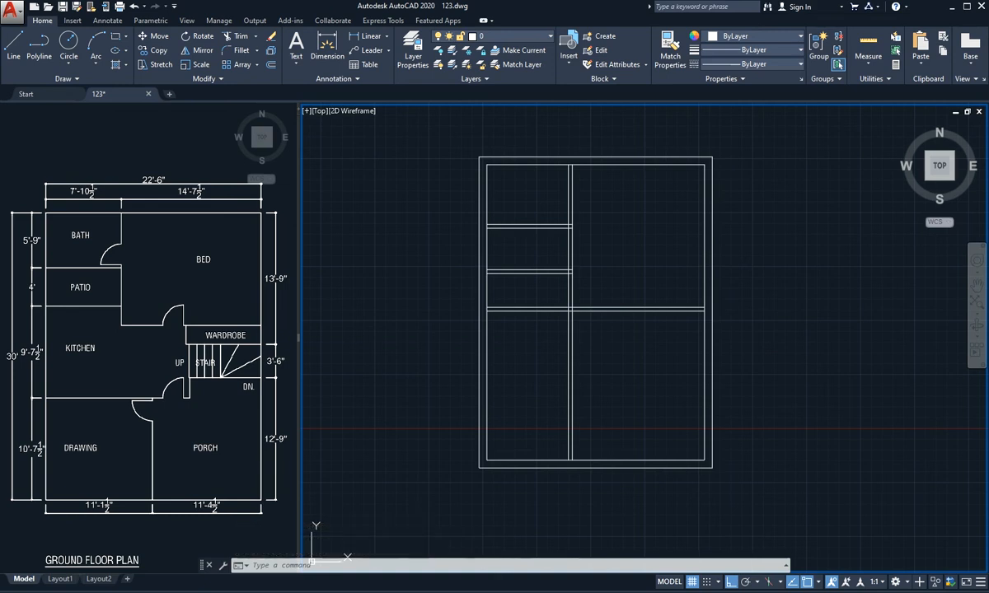
- Offset the inner line of the right outer wall 8' to the left to mark the bedroom's jog
{"action": "key", "text": "Return"}
{"action": "type", "text": "8"}
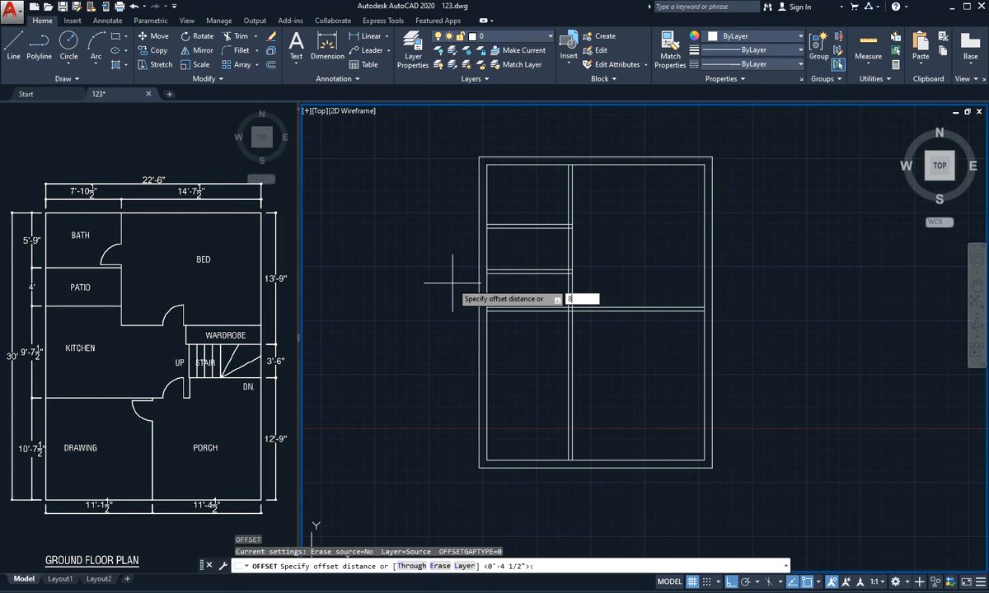
{"action": "type", "text": "o"}
{"action": "key", "text": "Return"}
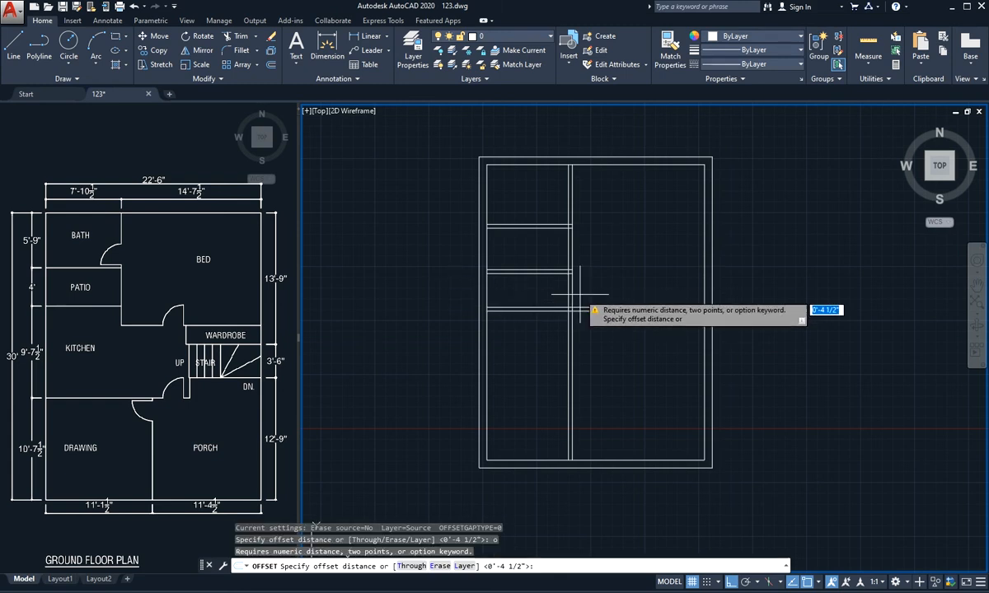
{"action": "type", "text": "8"}
{"action": "key", "text": "Return"}
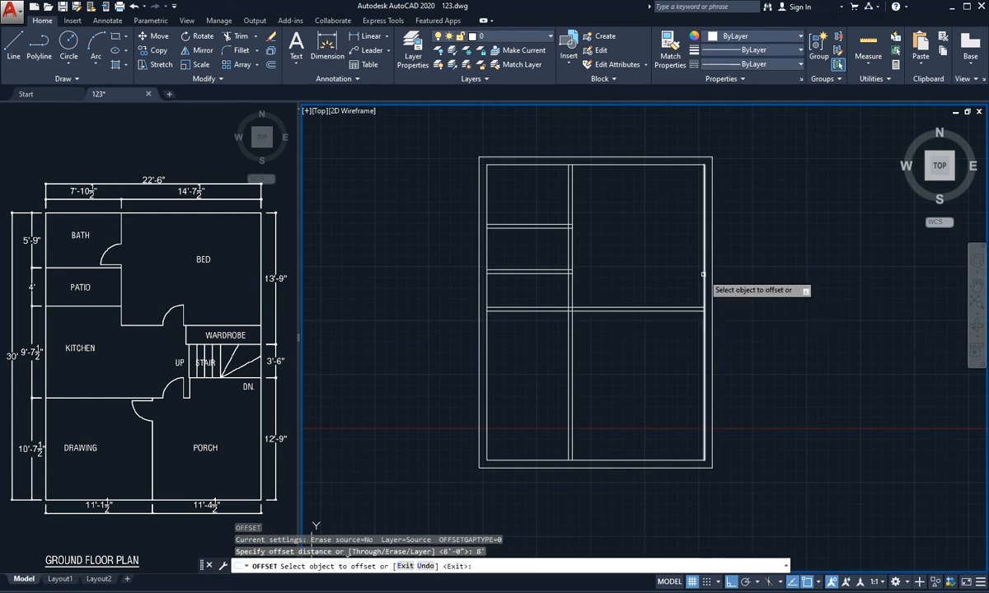
{"action": "left_click", "coordinate": [704, 278]}
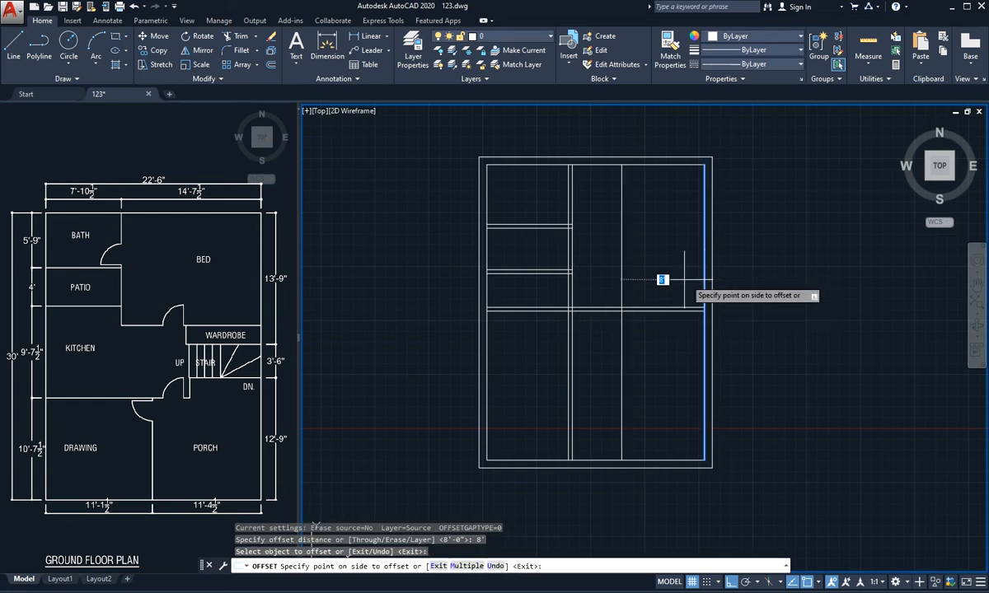
{"action": "left_click", "coordinate": [642, 282]}
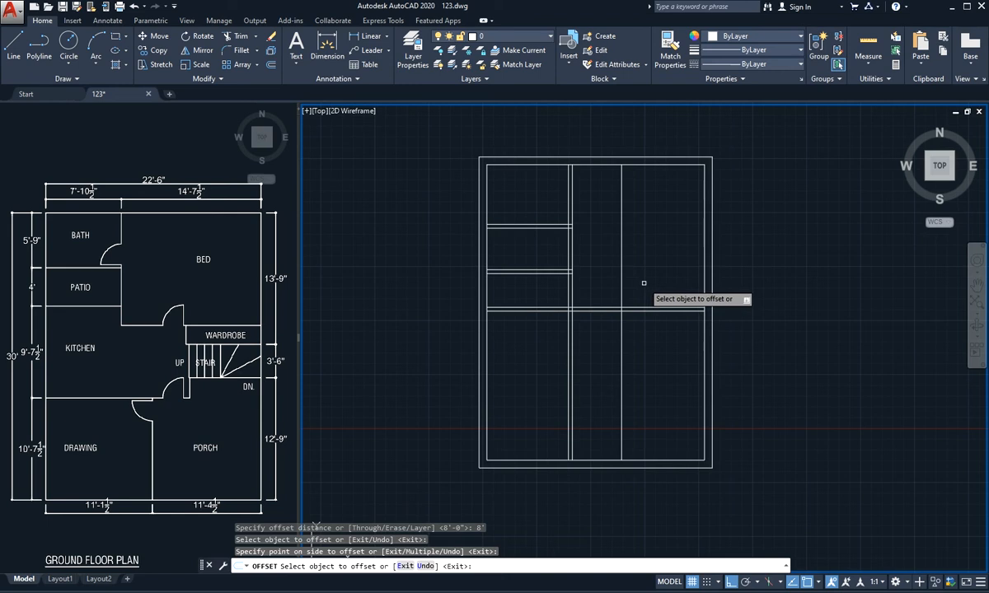
{"action": "key", "text": "Return"}
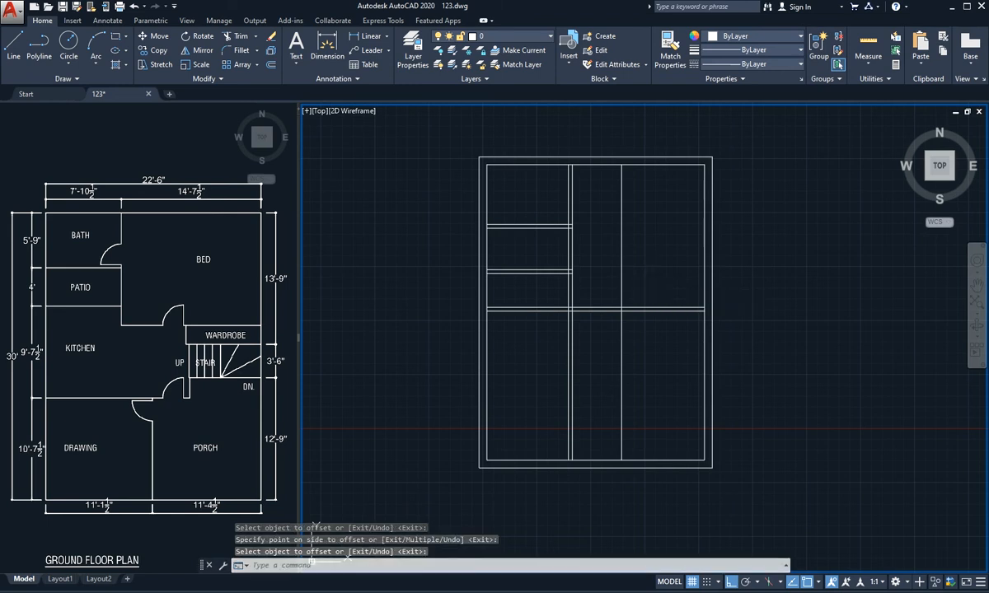
- Offset the upper line of the bedroom's lower wall 2' upward
{"action": "key", "text": "Return"}
{"action": "type", "text": "2"}
{"action": "key", "text": "Return"}
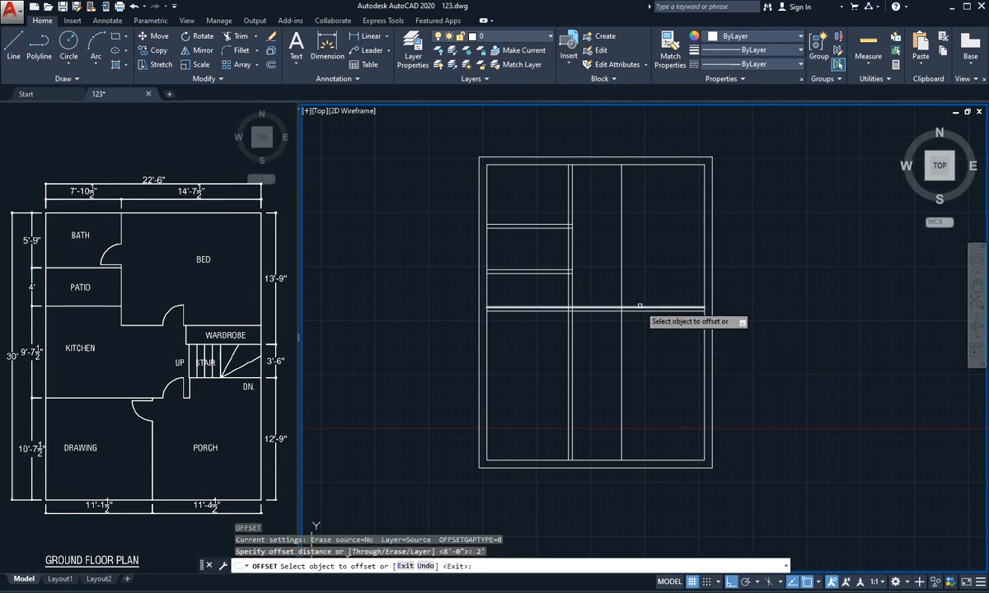
{"action": "left_click", "coordinate": [639, 310]}
{"action": "left_click", "coordinate": [644, 297]}
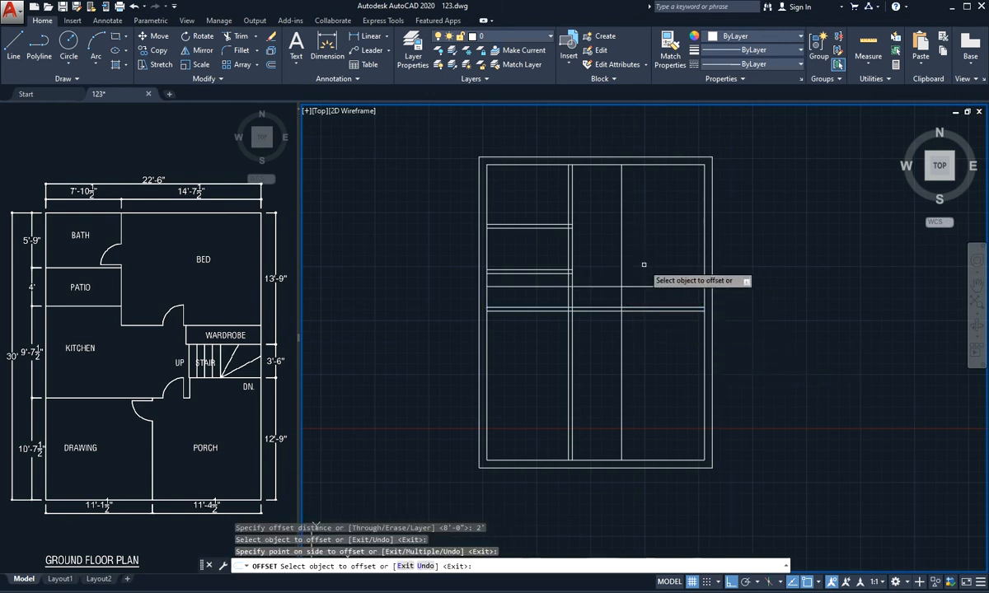
{"action": "key", "text": "Return"}
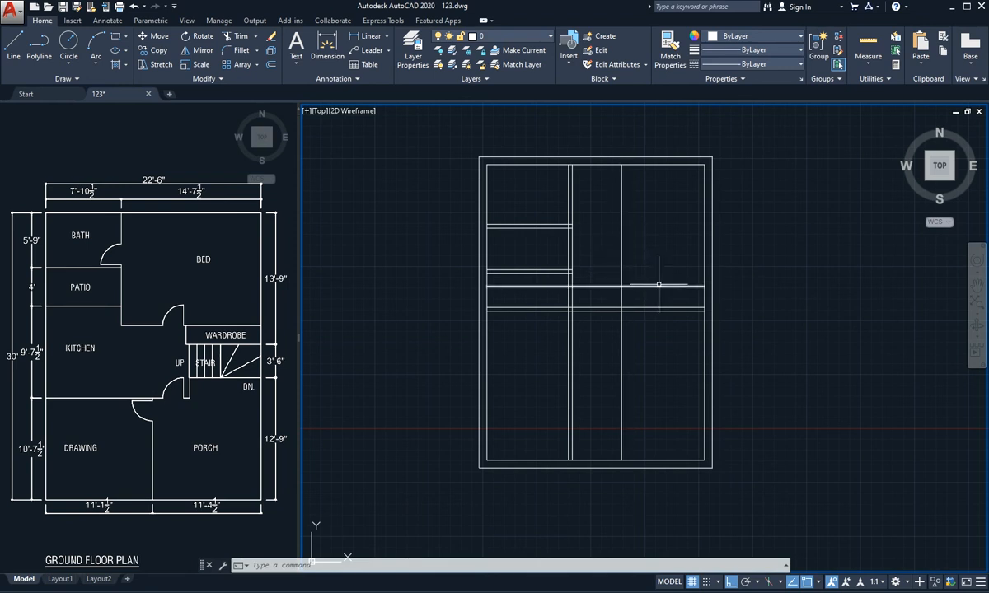
- Trim the 2' and 8' offset lines into a corner, removing the parts right of, above and below the bedroom jog
{"action": "type", "text": "tr"}
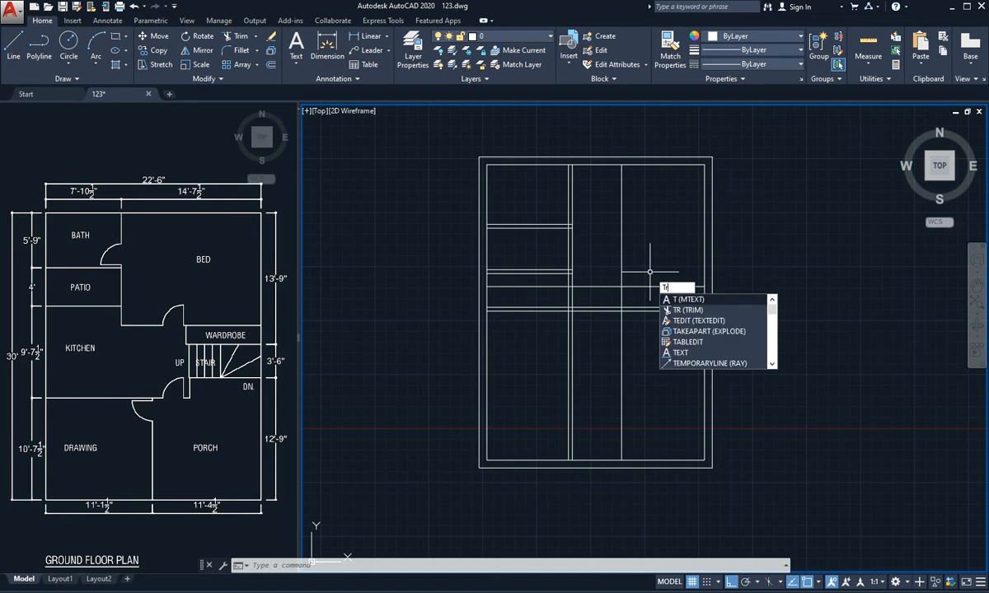
{"action": "key", "text": "Return"}
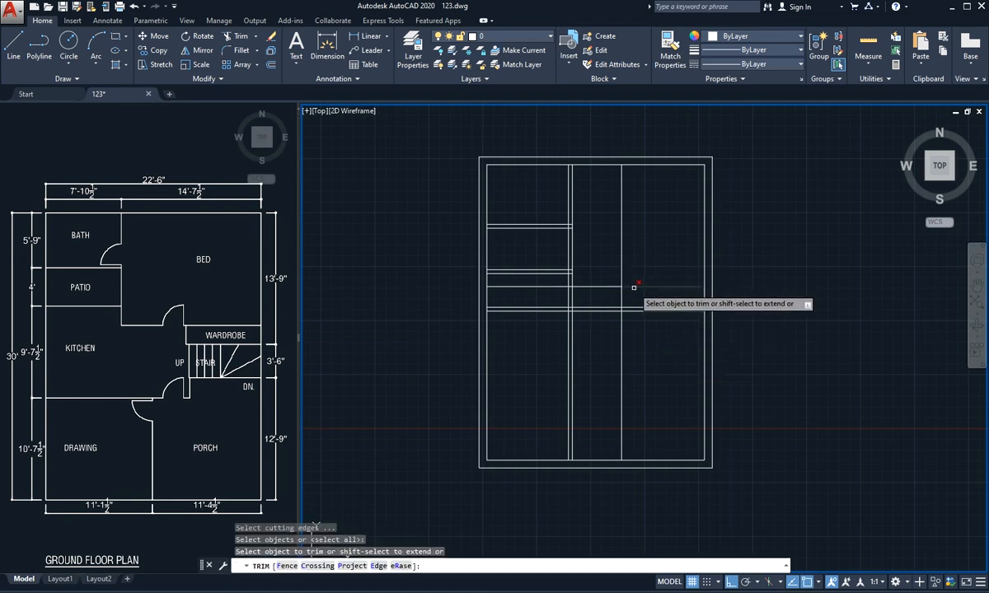
{"action": "left_click", "coordinate": [634, 286]}
{"action": "left_click", "coordinate": [623, 274]}
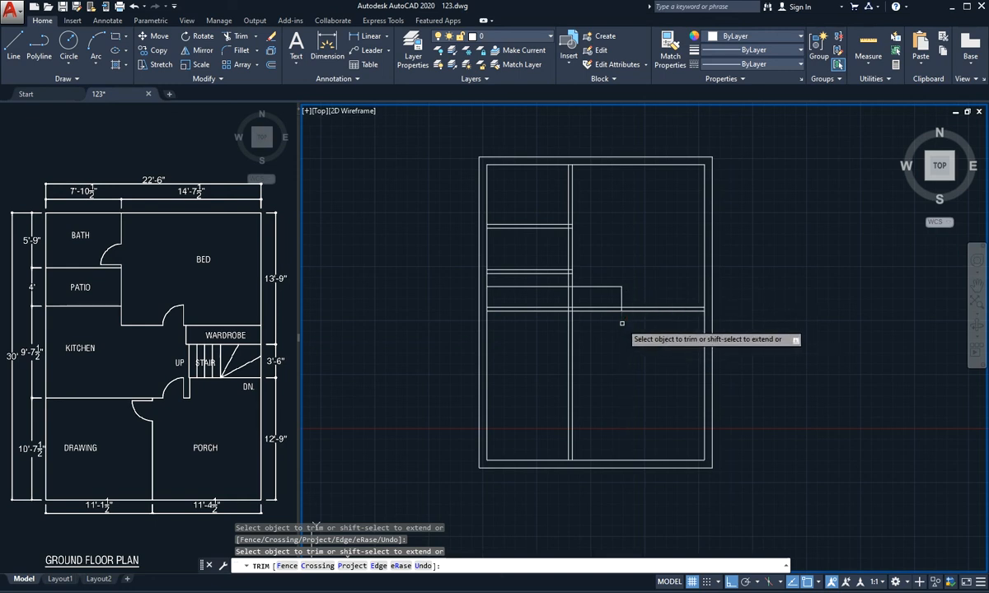
{"action": "key", "text": "Escape"}
{"action": "type", "text": "u"}
{"action": "key", "text": "Return"}
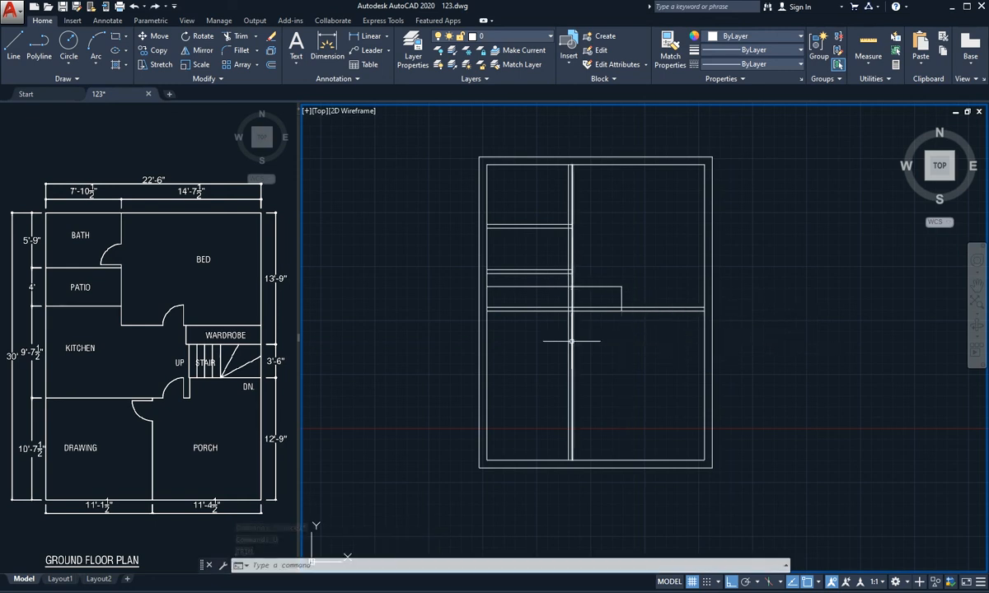
- Trim both vertical partition lines below the 2' offset line, using that line as the cutting edge
{"action": "type", "text": "tr"}
{"action": "key", "text": "Return"}
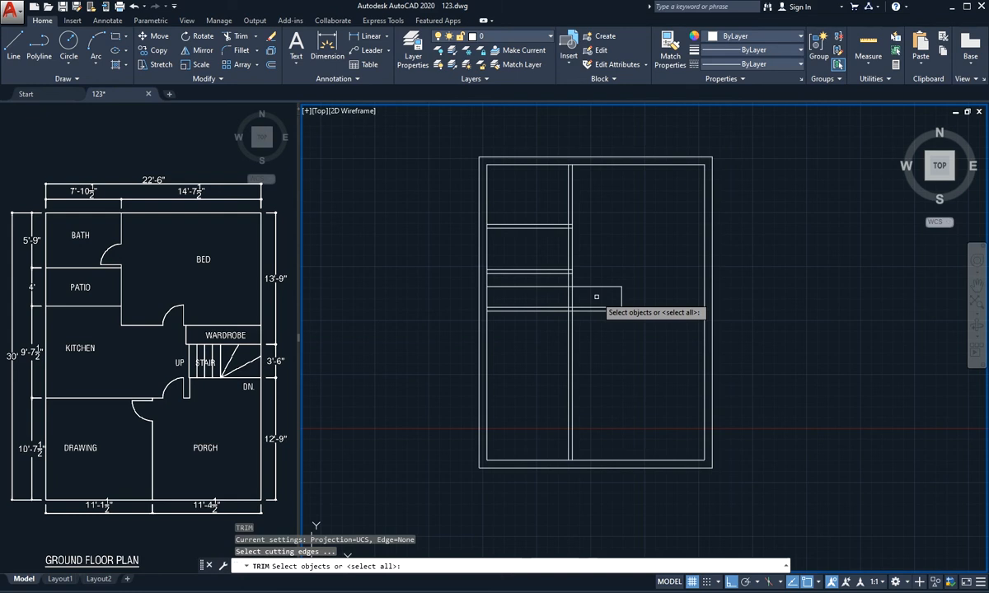
{"action": "left_click", "coordinate": [553, 286]}
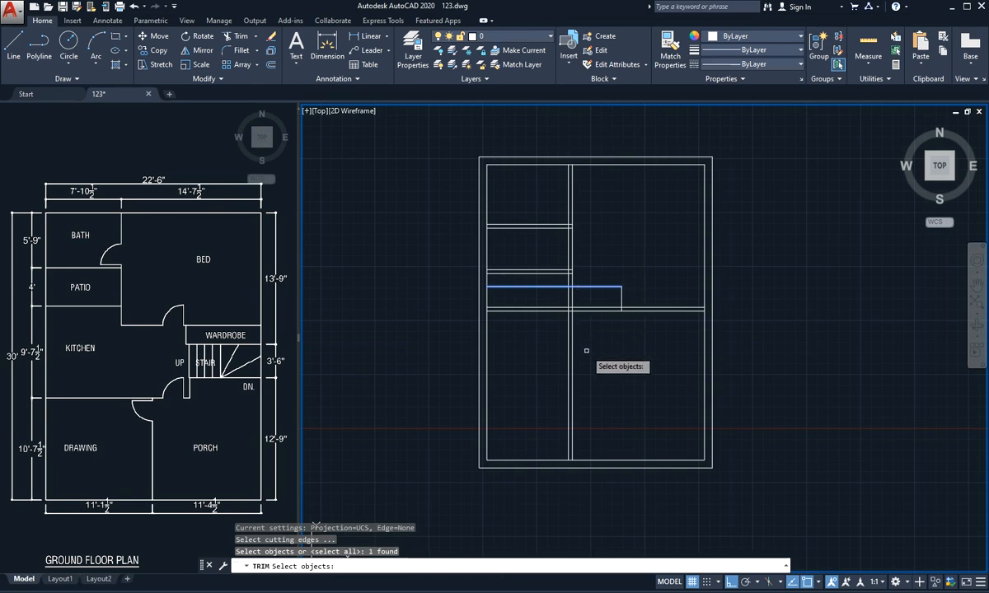
{"action": "key", "text": "Return"}
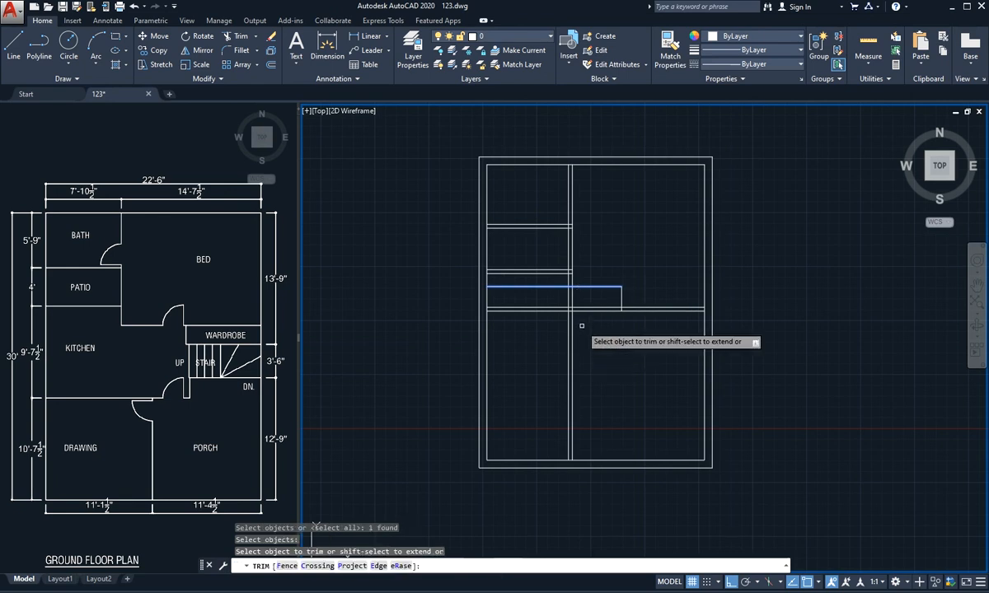
{"action": "left_click", "coordinate": [581, 325]}
{"action": "left_click", "coordinate": [512, 327]}
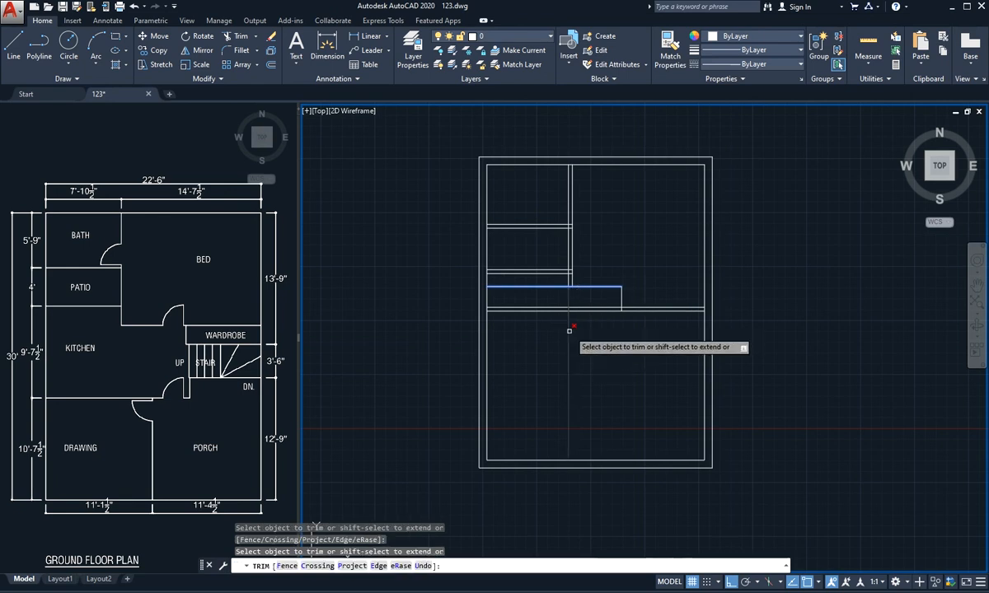
{"action": "key", "text": "Return"}
- Trim the part of the 2' offset line that extends left of the vertical partition
{"action": "type", "text": "tr"}
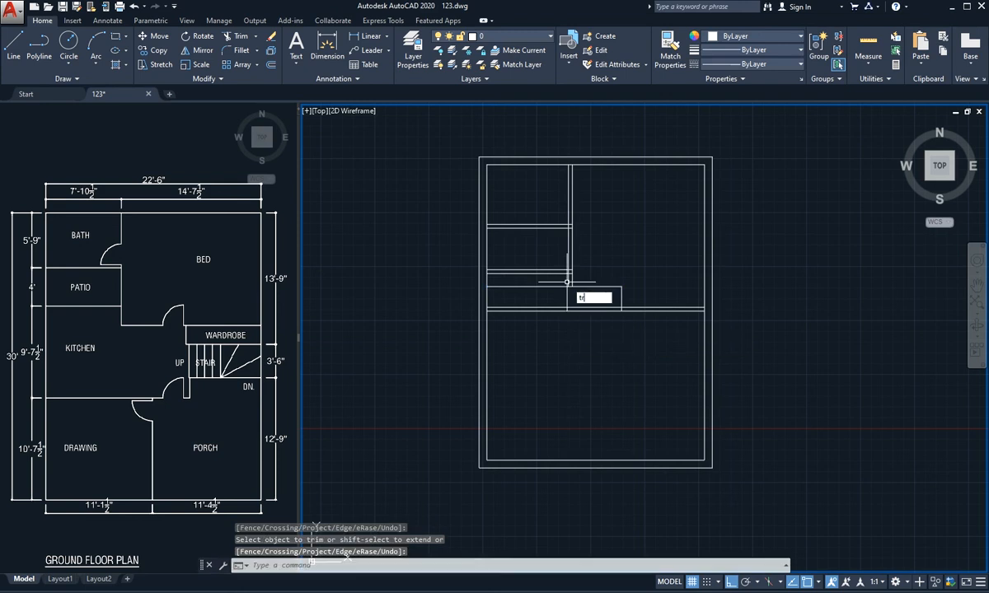
{"action": "key", "text": "Return"}
{"action": "key", "text": "Return"}
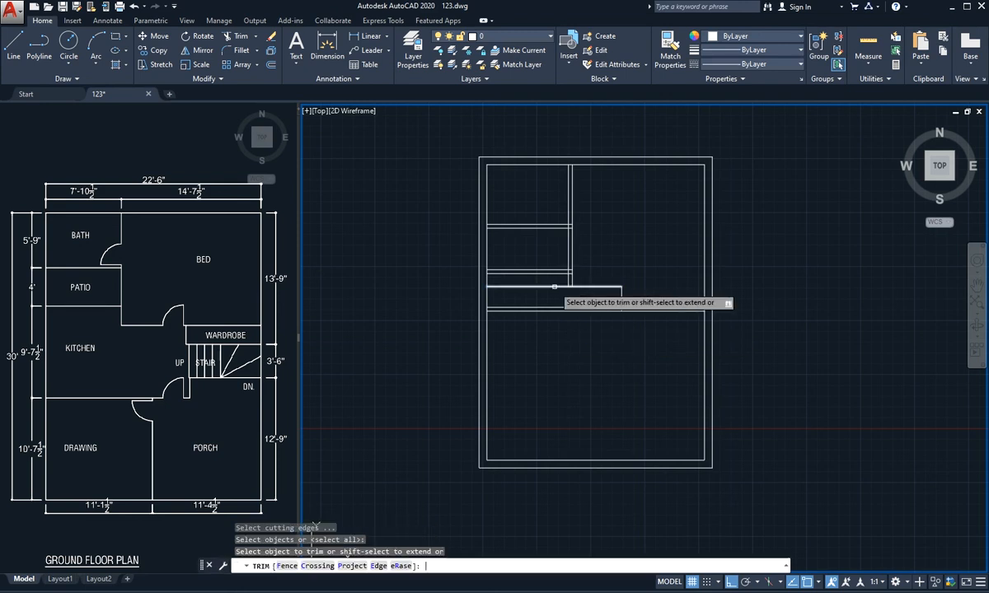
{"action": "left_click", "coordinate": [552, 288]}
{"action": "key", "text": "Return"}
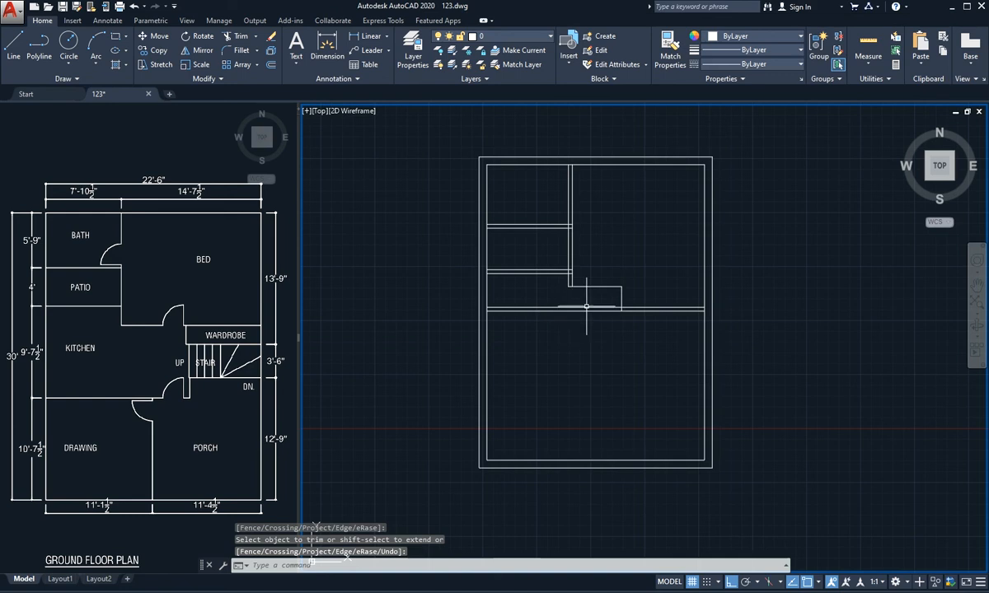
- Offset the jog's horizontal line 4.5" downward and its vertical line 4.5" to the left for wall thickness
{"action": "type", "text": "o"}
{"action": "key", "text": "Return"}
{"action": "type", "text": "4.5"}
{"action": "key", "text": "Return"}
{"action": "left_click", "coordinate": [570, 279]}
{"action": "left_click", "coordinate": [612, 309]}
{"action": "key", "text": "Return"}
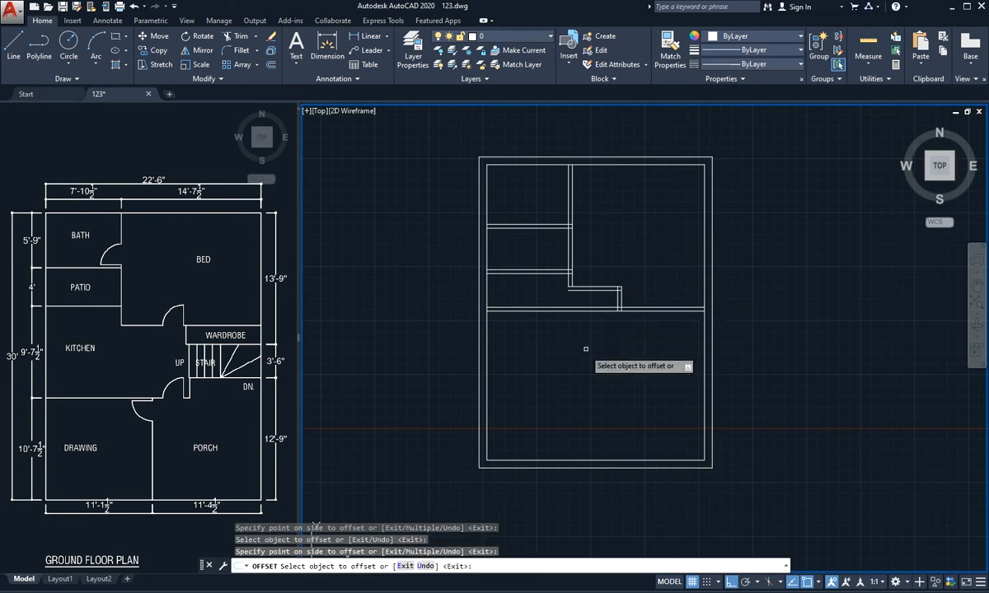
- Fillet the jog's lower horizontal line with the left partition line and the jog's left vertical line into square corners
{"action": "scroll", "coordinate": [577, 349], "scroll_direction": "up", "scroll_amount": 4}
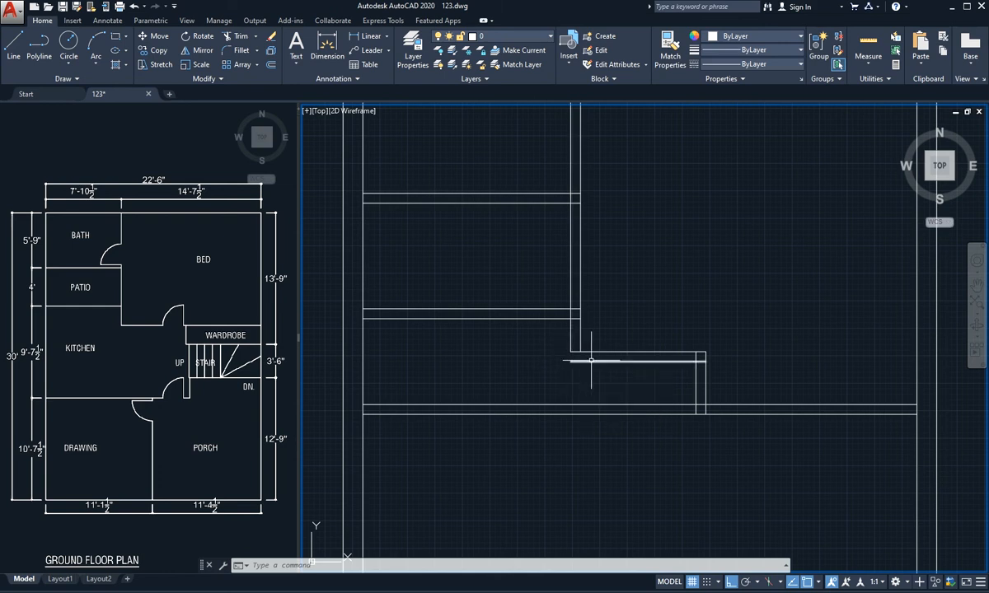
{"action": "type", "text": "f"}
{"action": "key", "text": "Return"}
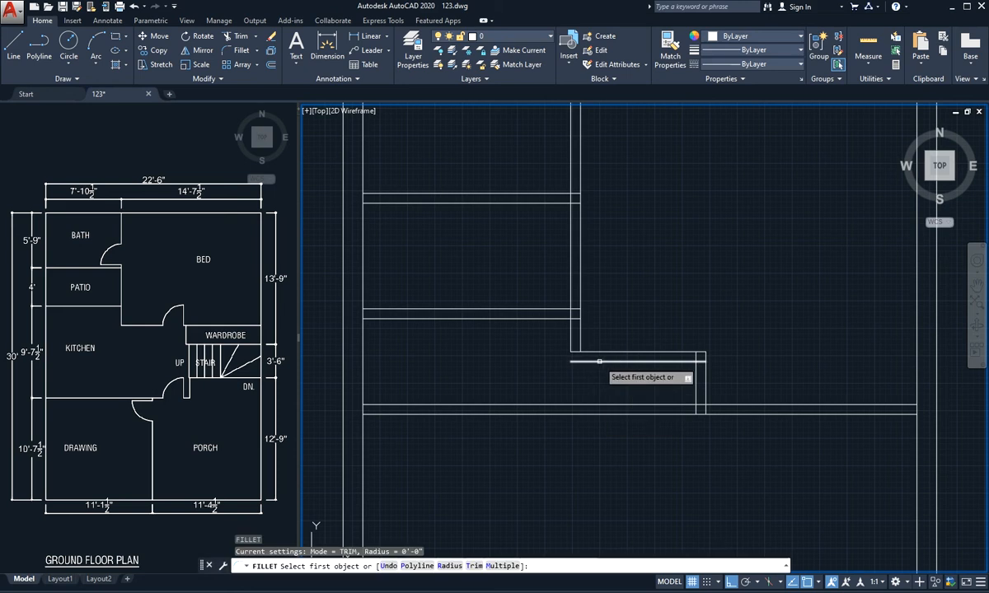
{"action": "left_click", "coordinate": [599, 361]}
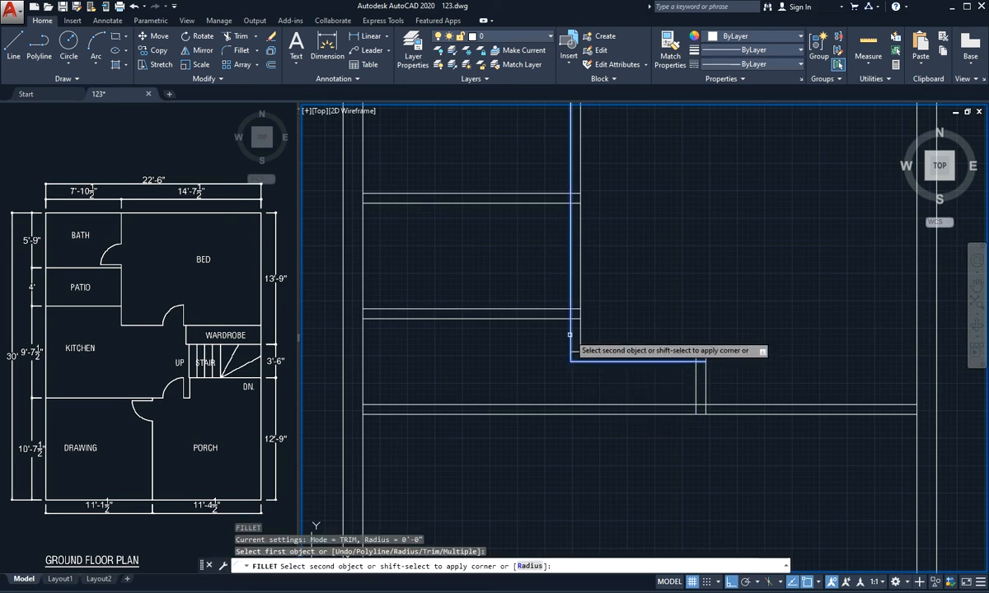
{"action": "left_click", "coordinate": [569, 335]}
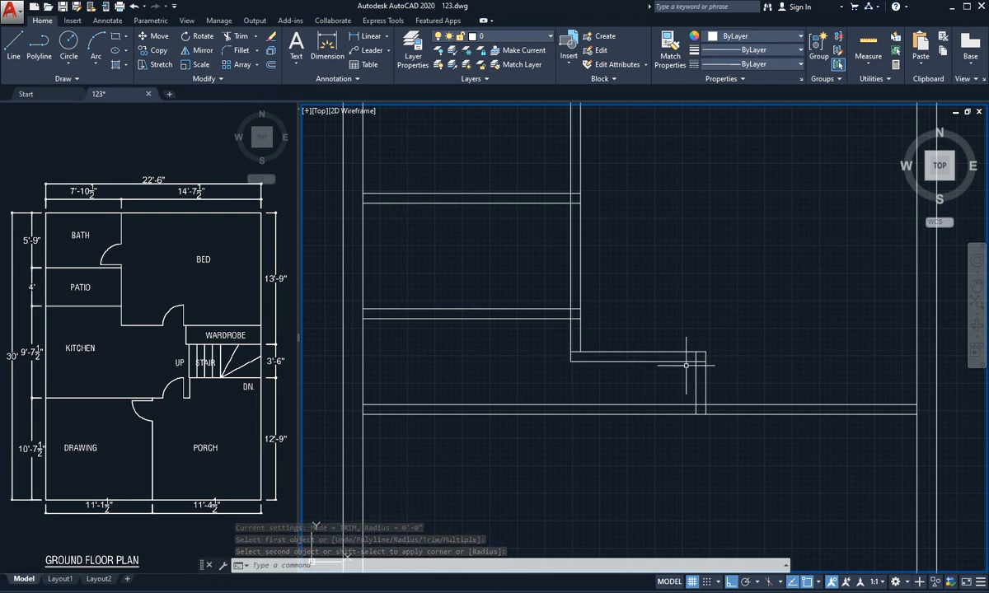
{"action": "key", "text": "Return"}
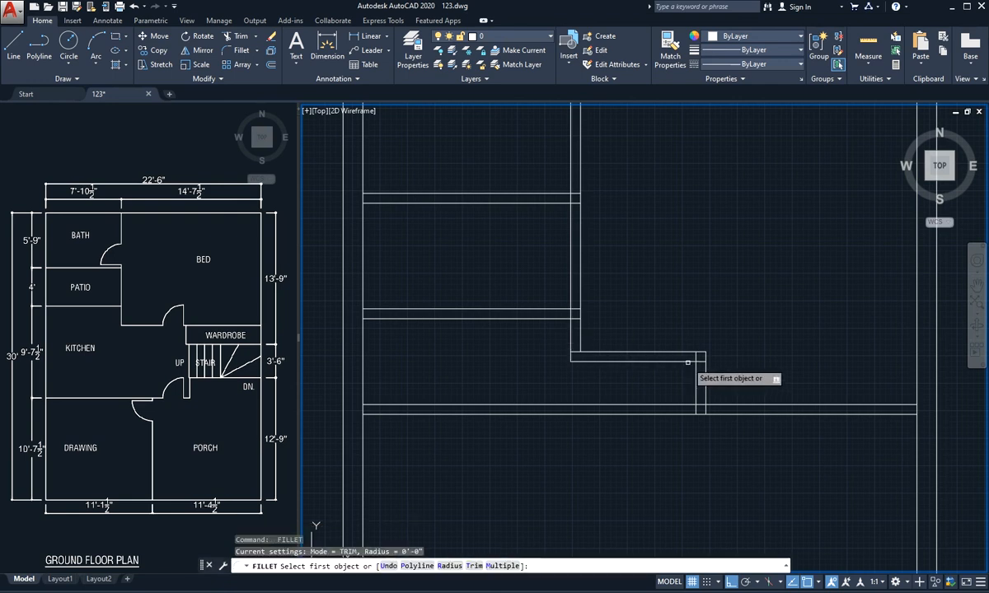
{"action": "key", "text": "Escape"}
{"action": "key", "text": "Return"}
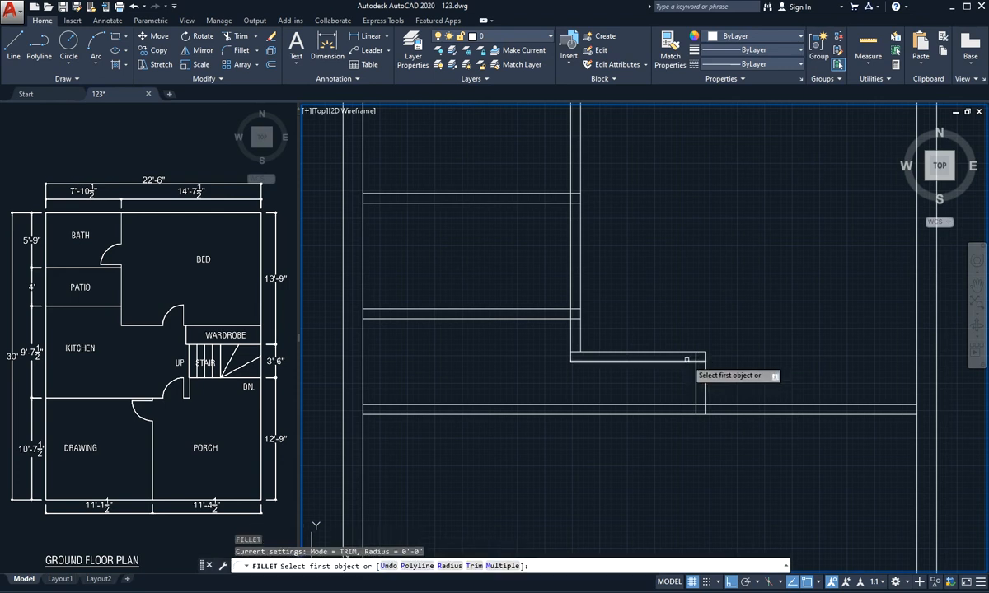
{"action": "left_click", "coordinate": [688, 360]}
{"action": "left_click", "coordinate": [696, 372]}
- Fillet the jog's left vertical line with the bedroom wall's lower line and its right vertical line with the upper line
{"action": "key", "text": "Return"}
{"action": "left_click", "coordinate": [695, 390]}
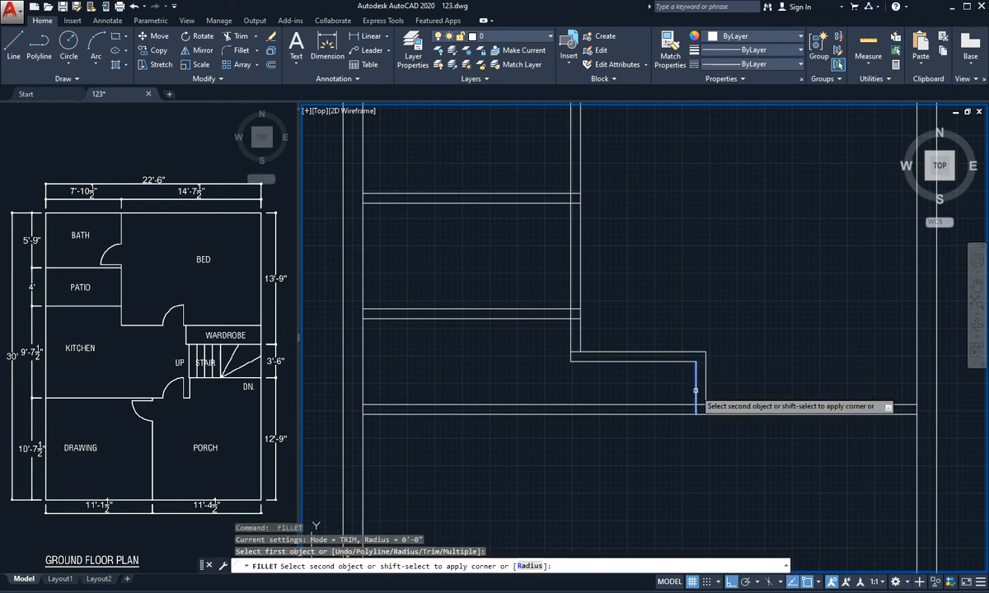
{"action": "left_click", "coordinate": [713, 412]}
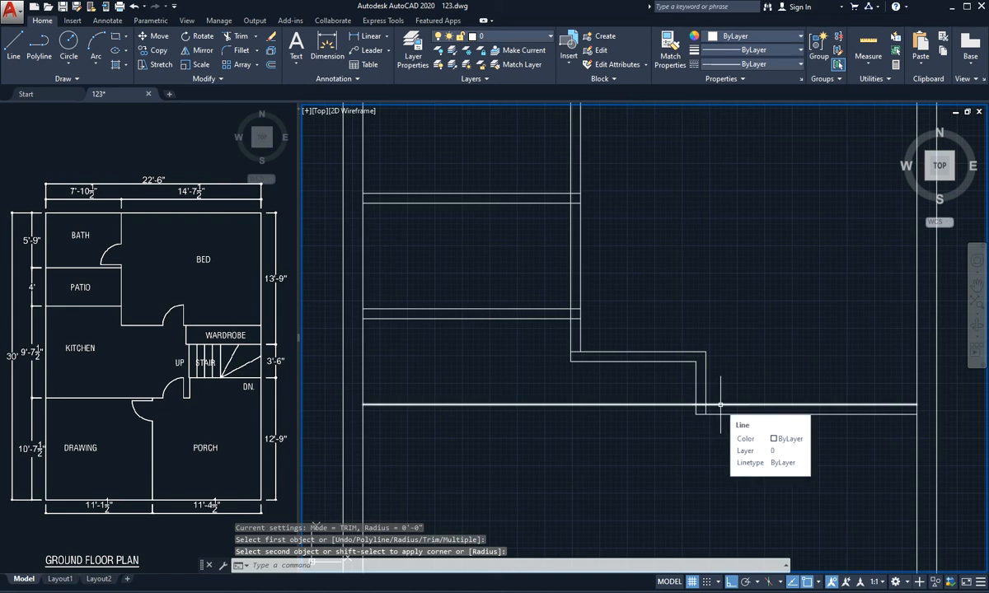
{"action": "key", "text": "Return"}
{"action": "left_click", "coordinate": [718, 405]}
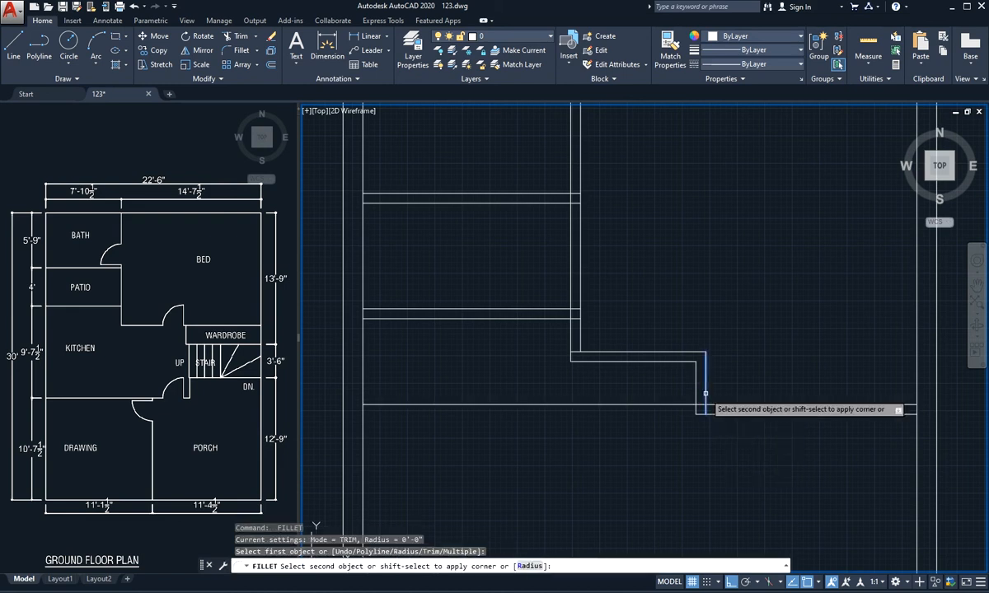
{"action": "left_click", "coordinate": [706, 396]}
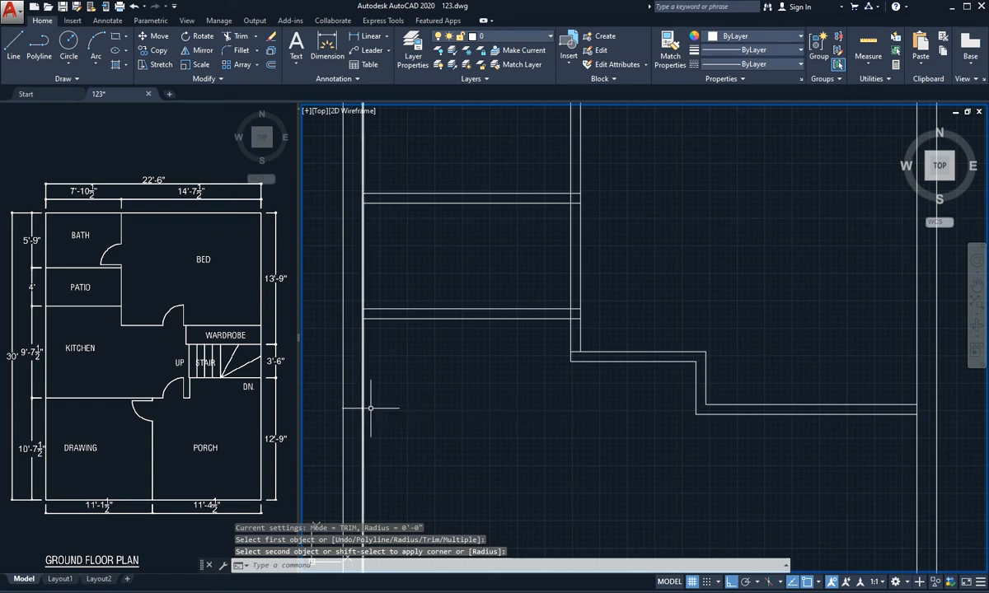
- Offset the lower line of the patio-kitchen wall 9'7.5" downward to mark the kitchen's lower edge
{"action": "scroll", "coordinate": [714, 203], "scroll_direction": "down", "scroll_amount": 2}
{"action": "type", "text": "o"}
{"action": "key", "text": "Return"}
{"action": "type", "text": "9'"}
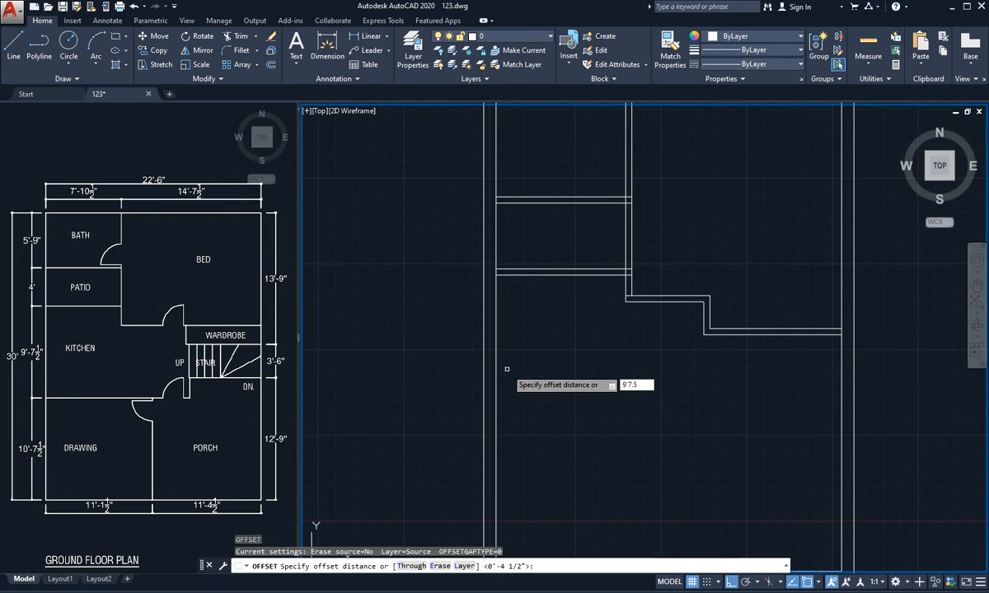
{"action": "type", "text": "7.5"}
{"action": "key", "text": "Return"}
{"action": "left_click", "coordinate": [520, 274]}
{"action": "left_click", "coordinate": [540, 399]}
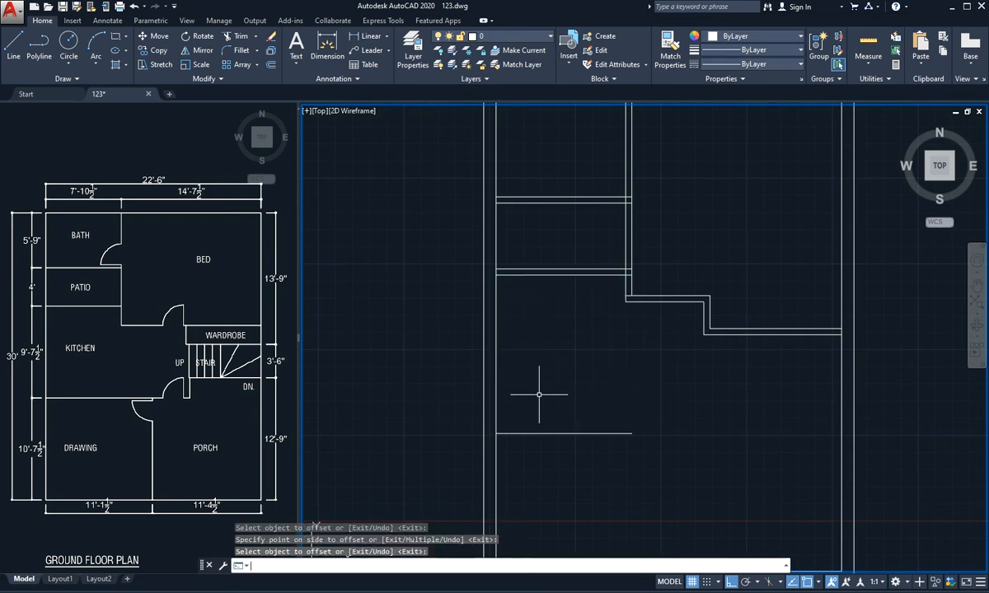
{"action": "key", "text": "Return"}
- Offset the kitchen's lower line 4.5" downward to form the wall between kitchen and drawing room
{"action": "key", "text": "Return"}
{"action": "type", "text": "4.5"}
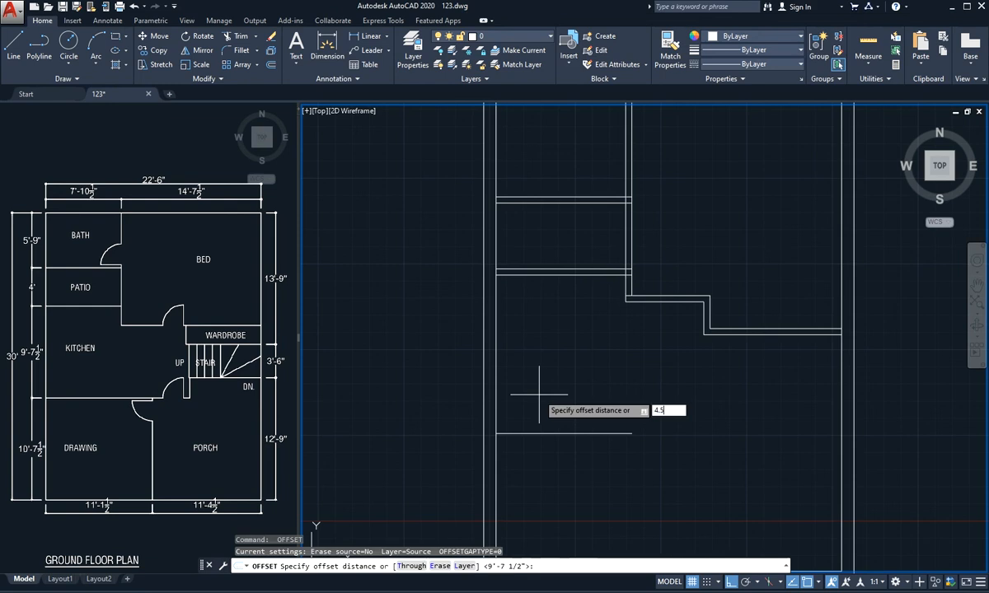
{"action": "key", "text": "Return"}
{"action": "left_click", "coordinate": [552, 433]}
{"action": "left_click", "coordinate": [551, 460]}
{"action": "key", "text": "Return"}
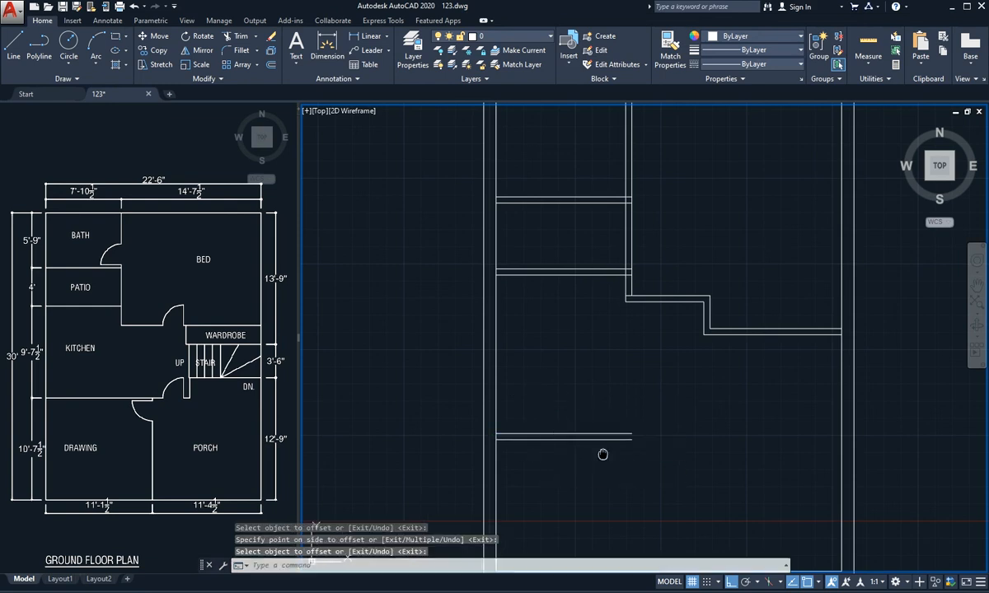
- Offset the left outer wall's inner line 11'1.5" to the right to mark the drawing room's width
{"action": "middle_click_drag", "start_coordinate": [601, 457], "coordinate": [581, 318]}
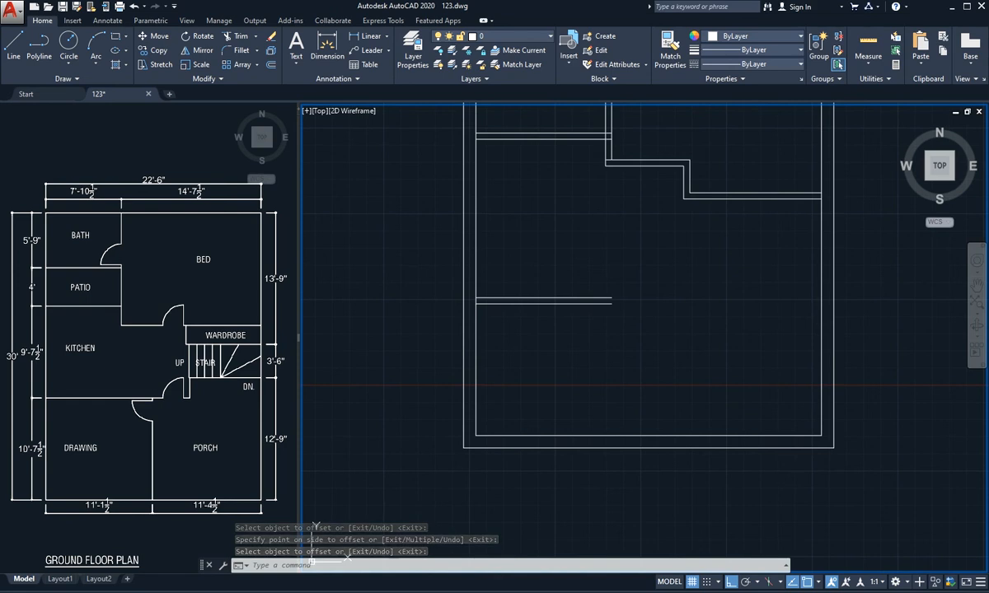
{"action": "type", "text": "o"}
{"action": "key", "text": "Return"}
{"action": "type", "text": "11'1.5"}
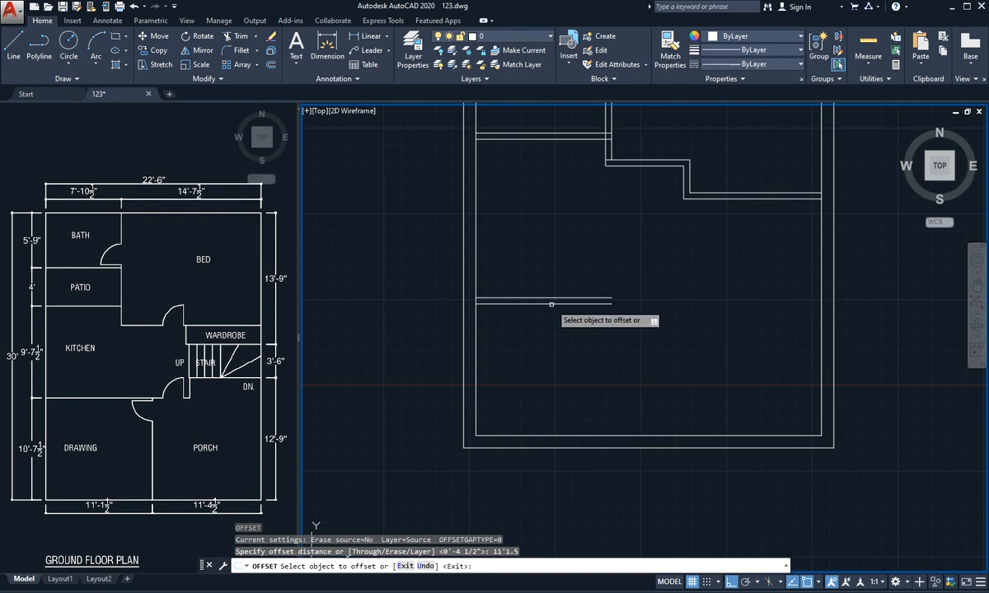
{"action": "left_click", "coordinate": [476, 403]}
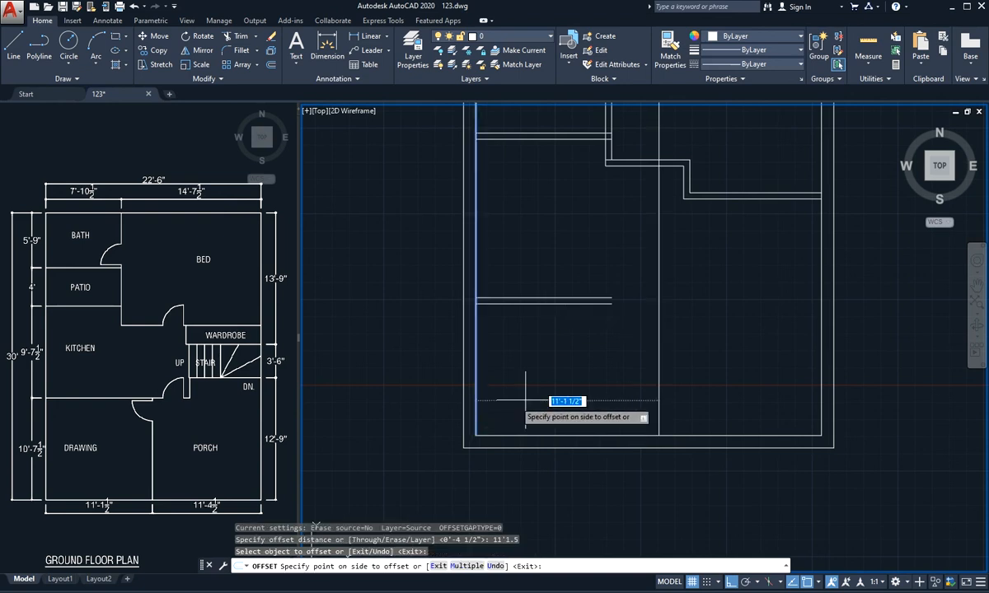
{"action": "key", "text": "Escape"}
- Offset the new vertical line 4.5" to the left to form the partition between drawing room and porch
{"action": "key", "text": "Return"}
{"action": "type", "text": "4.5"}
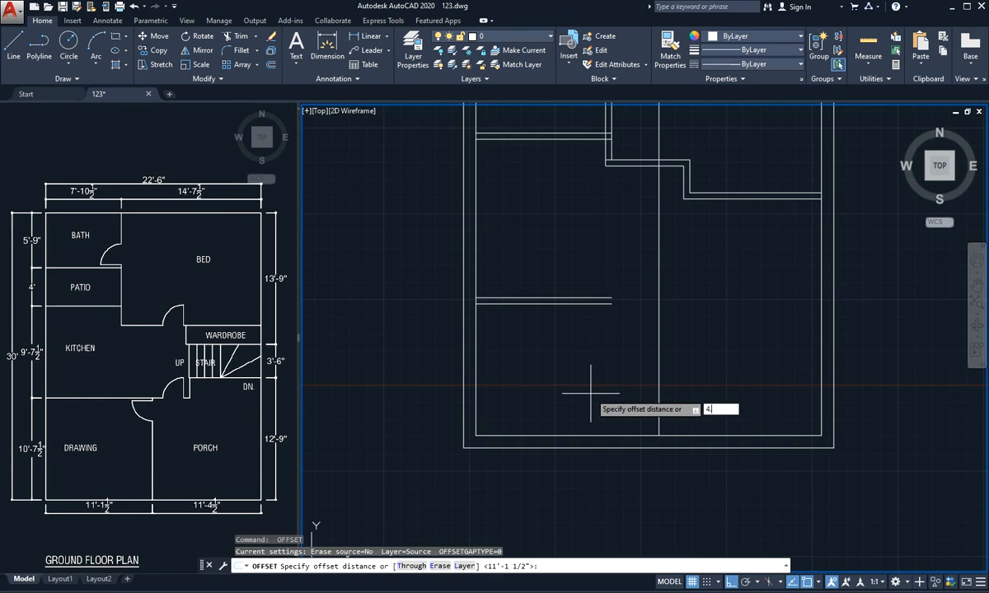
{"action": "key", "text": "Return"}
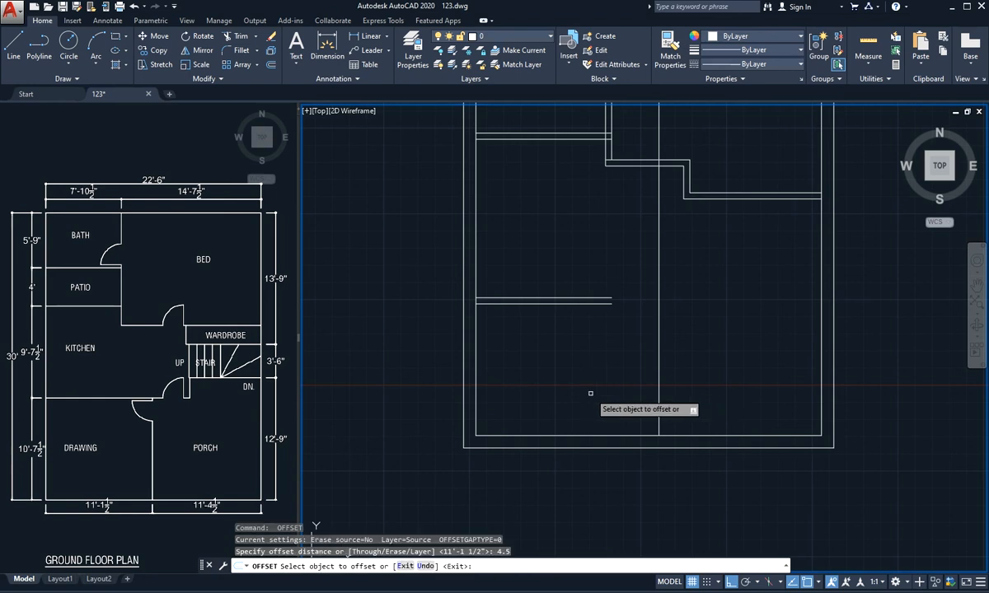
{"action": "left_click", "coordinate": [658, 398]}
{"action": "left_click", "coordinate": [616, 399]}
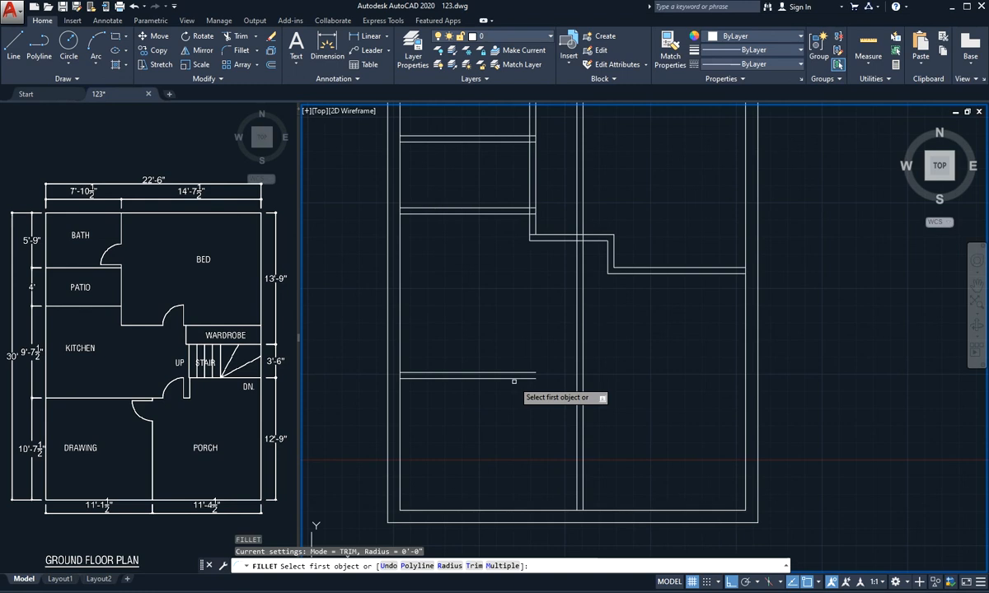
- Try filleting the kitchen-drawing wall's lower line with the right partition line and its upper line with the left one, and undo both fillets
{"action": "middle_click_drag", "start_coordinate": [513, 382], "coordinate": [588, 391]}
{"action": "key", "text": "Escape"}
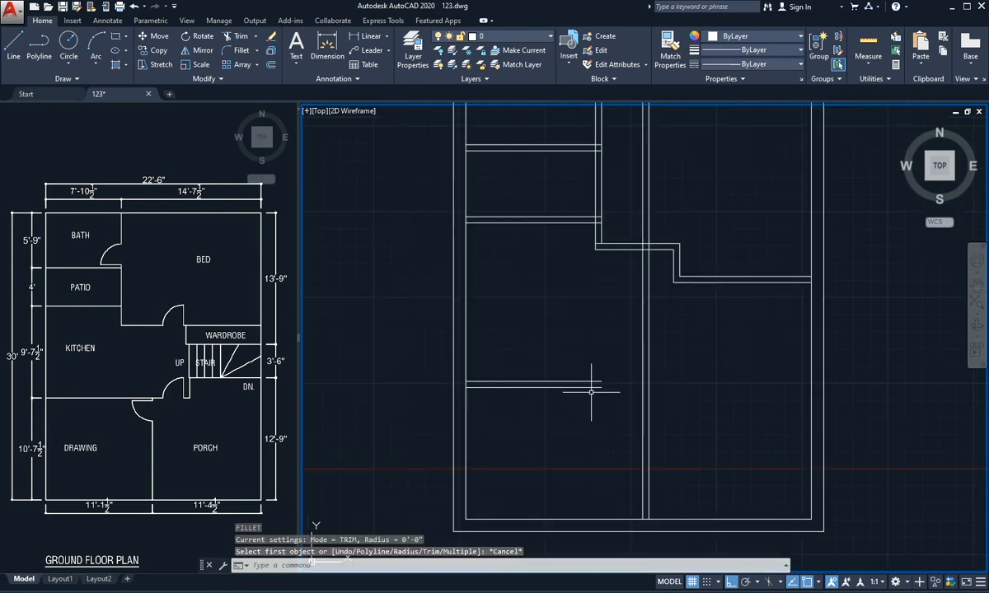
{"action": "type", "text": "f"}
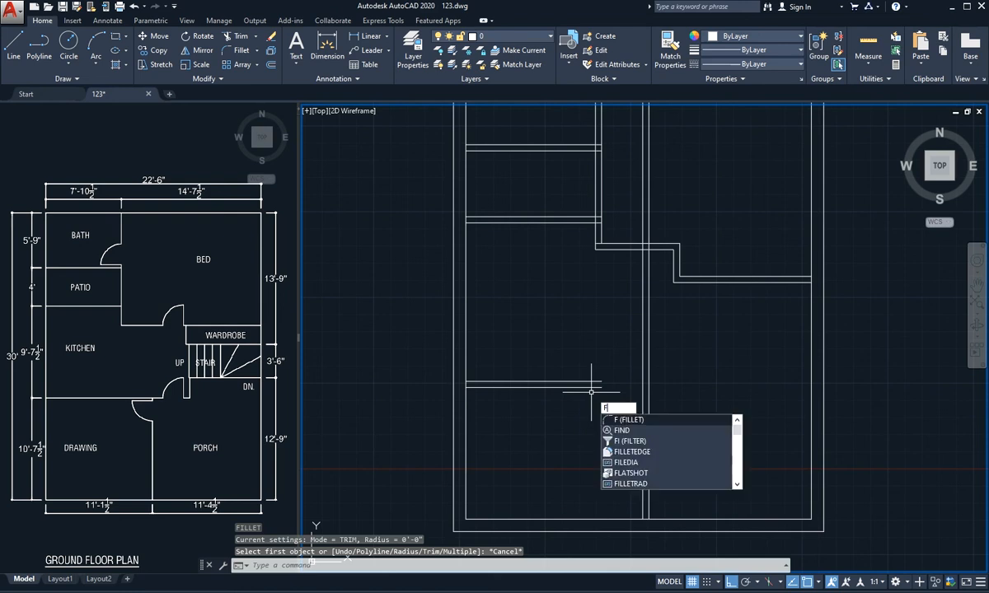
{"action": "key", "text": "Return"}
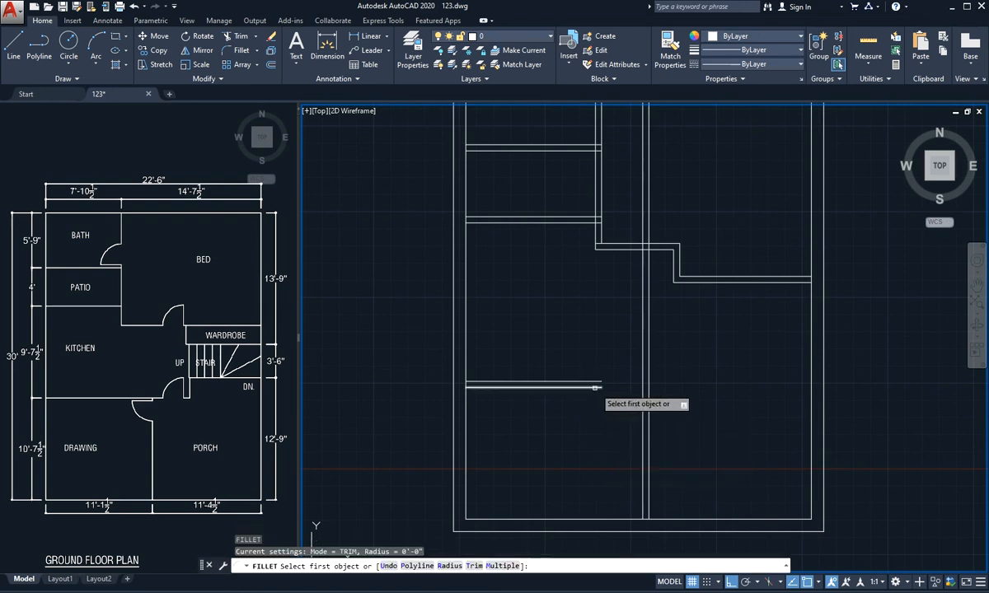
{"action": "left_click", "coordinate": [596, 388]}
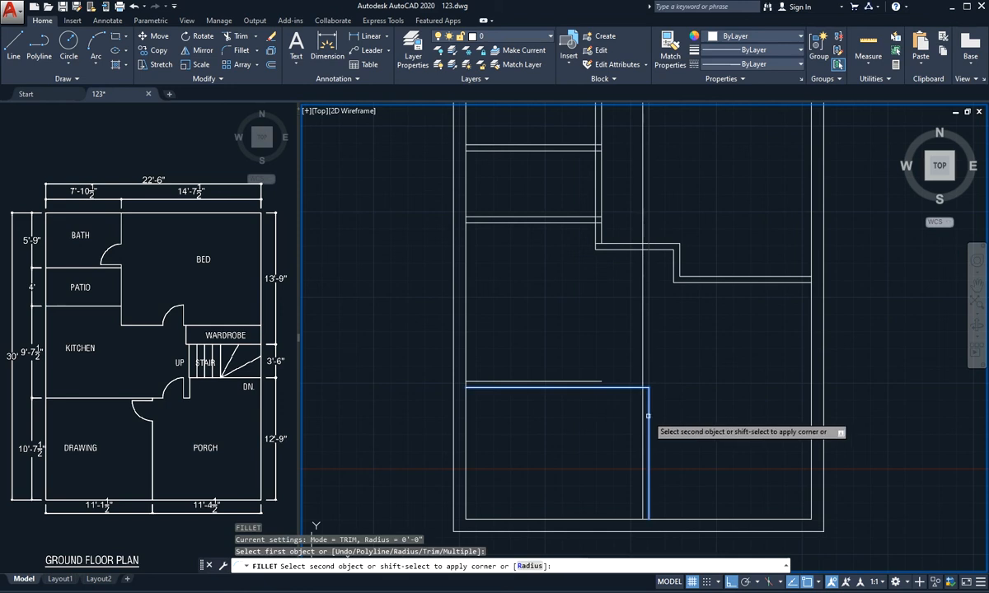
{"action": "left_click", "coordinate": [648, 416]}
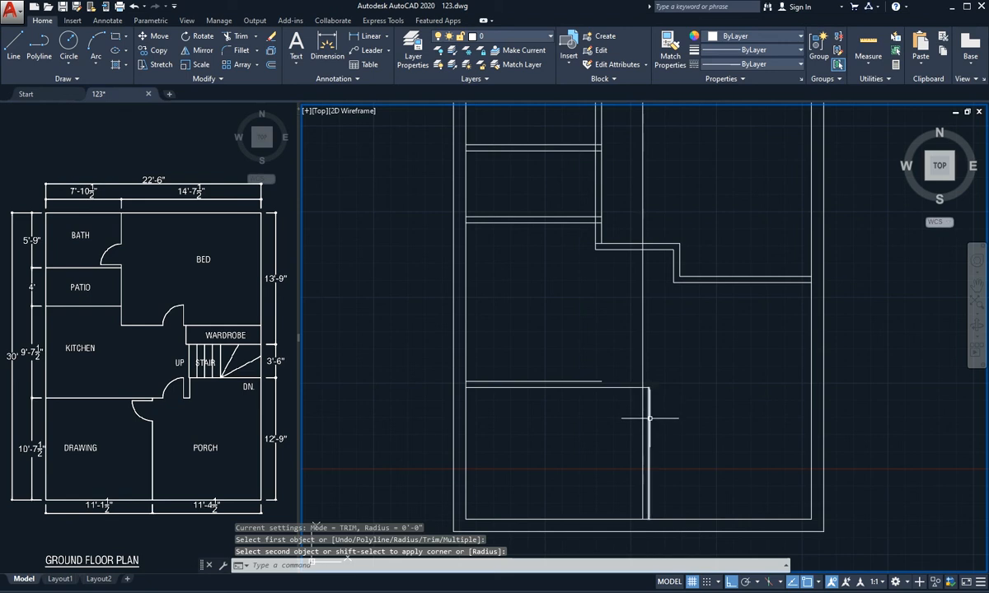
{"action": "key", "text": "Return"}
{"action": "left_click", "coordinate": [641, 406]}
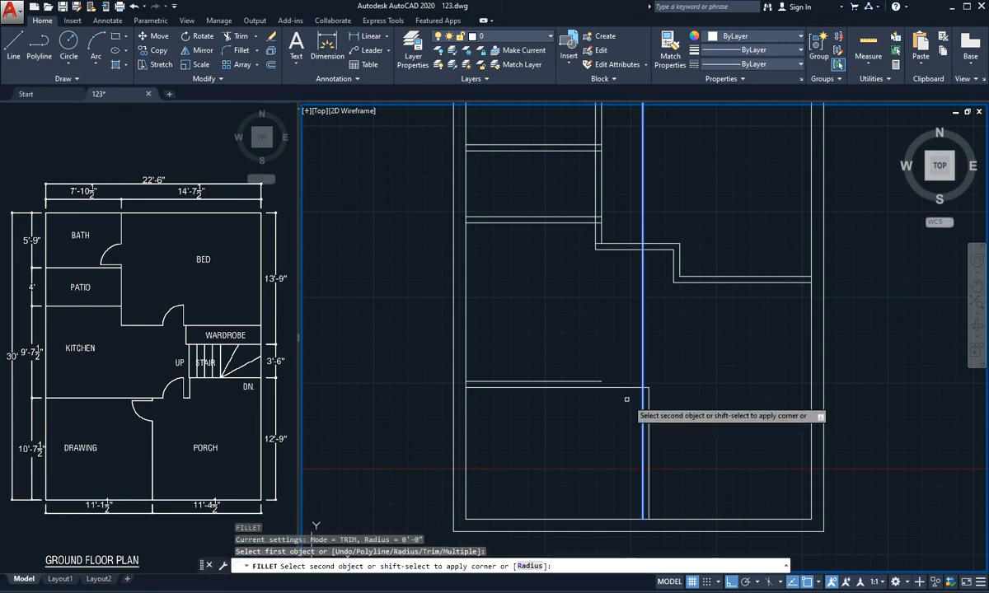
{"action": "left_click", "coordinate": [596, 381]}
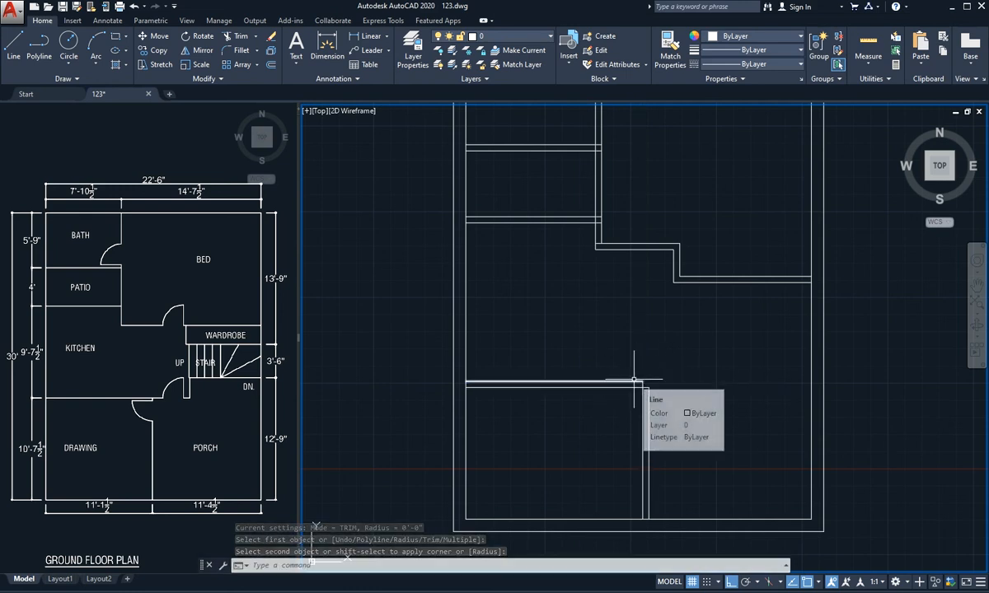
{"action": "type", "text": "u"}
{"action": "key", "text": "Return"}
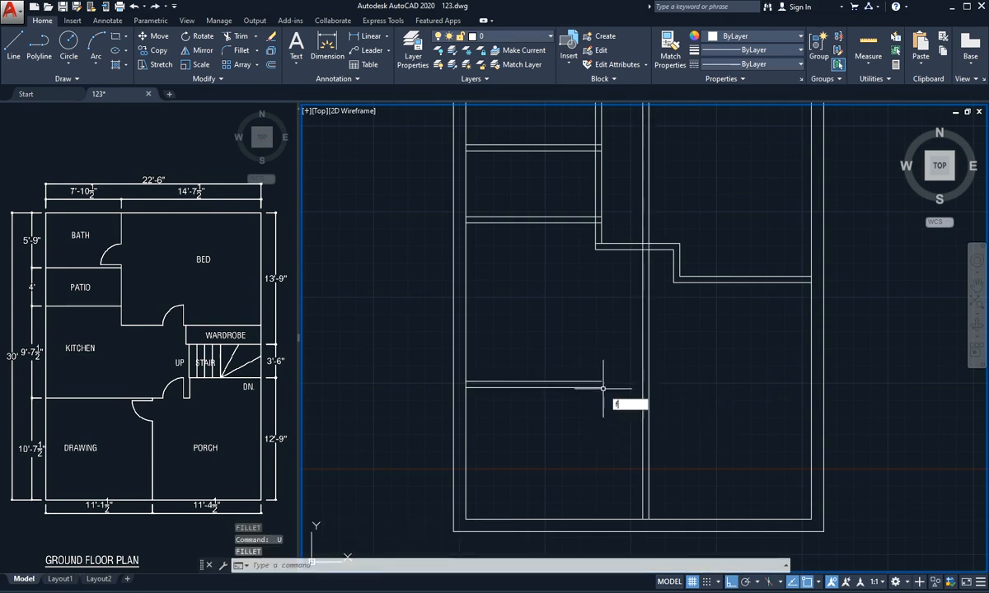
- Fillet the kitchen-drawing wall's lower line with the left partition line and its upper line with the right one into square corners
{"action": "key", "text": "Return"}
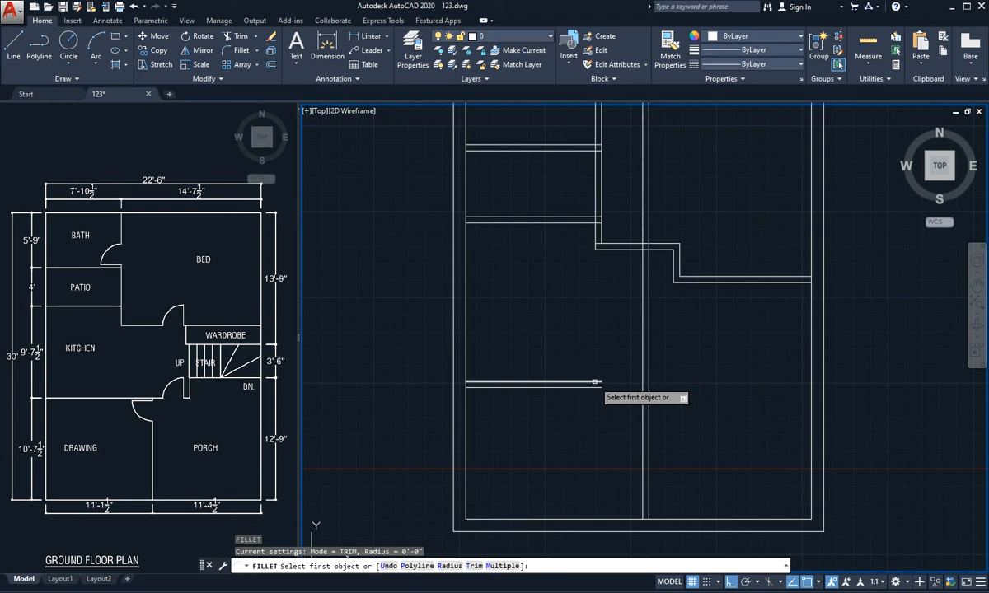
{"action": "left_click", "coordinate": [592, 383]}
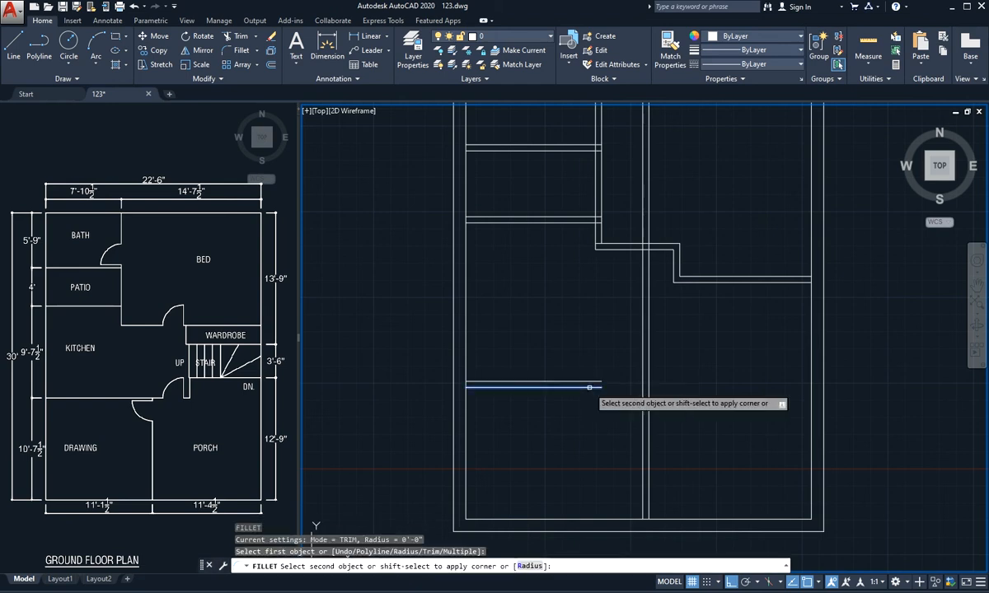
{"action": "left_click", "coordinate": [643, 408]}
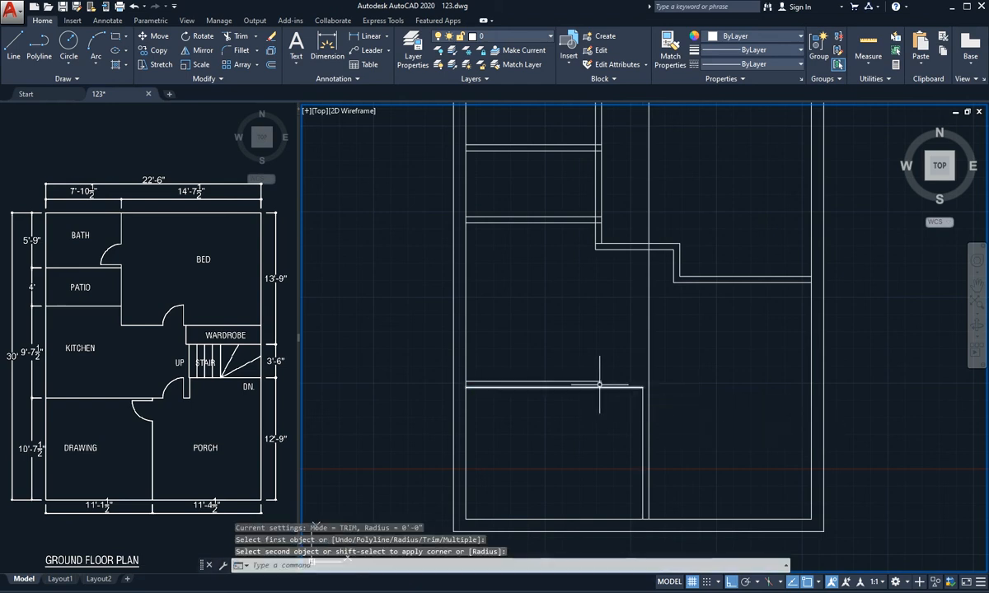
{"action": "key", "text": "Return"}
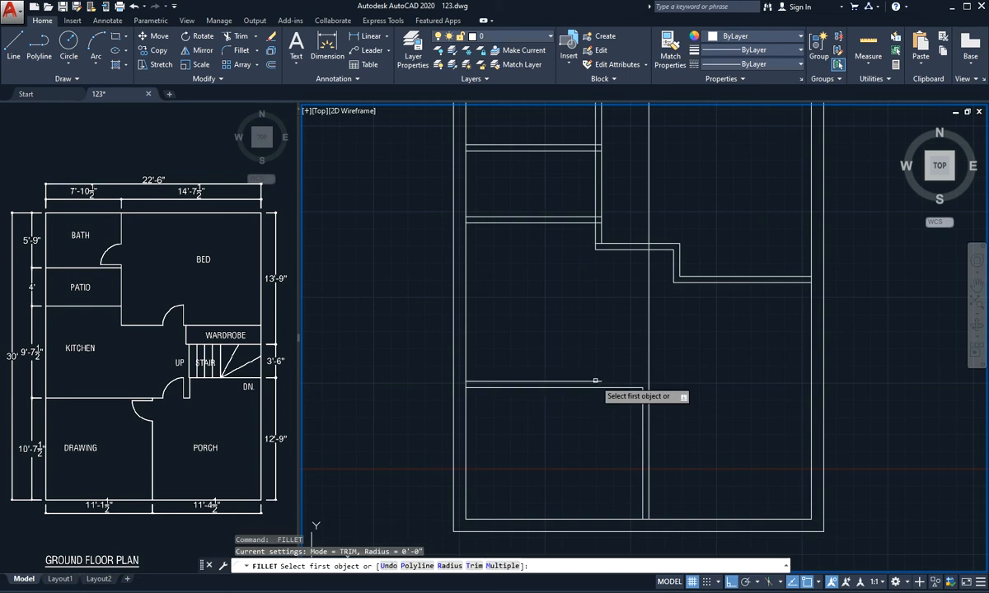
{"action": "left_click", "coordinate": [649, 394]}
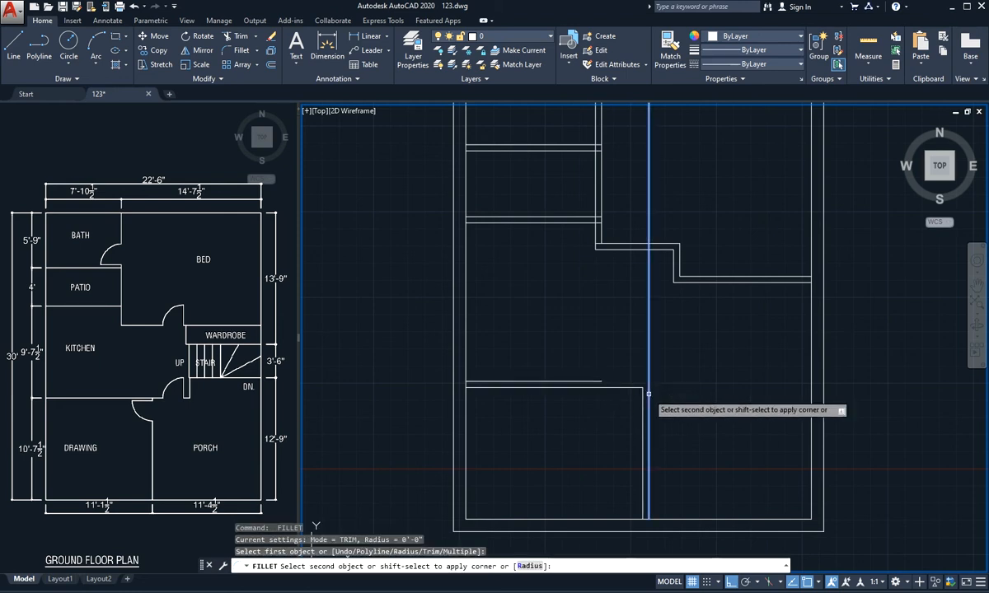
{"action": "left_click", "coordinate": [601, 382]}
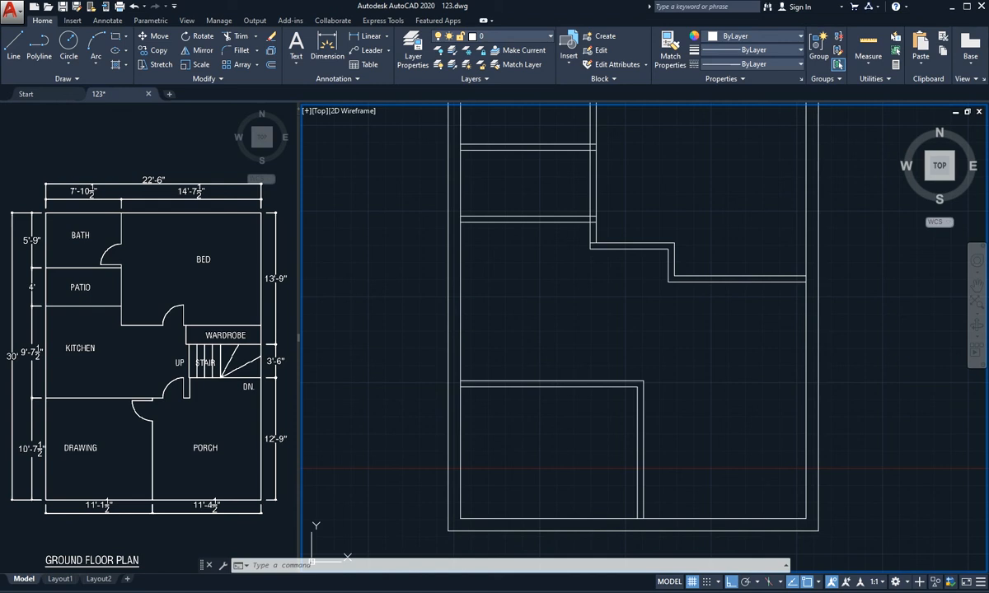
{"action": "left_click", "coordinate": [797, 510]}
{"action": "left_click", "coordinate": [787, 527]}
{"action": "left_click", "coordinate": [785, 512]}
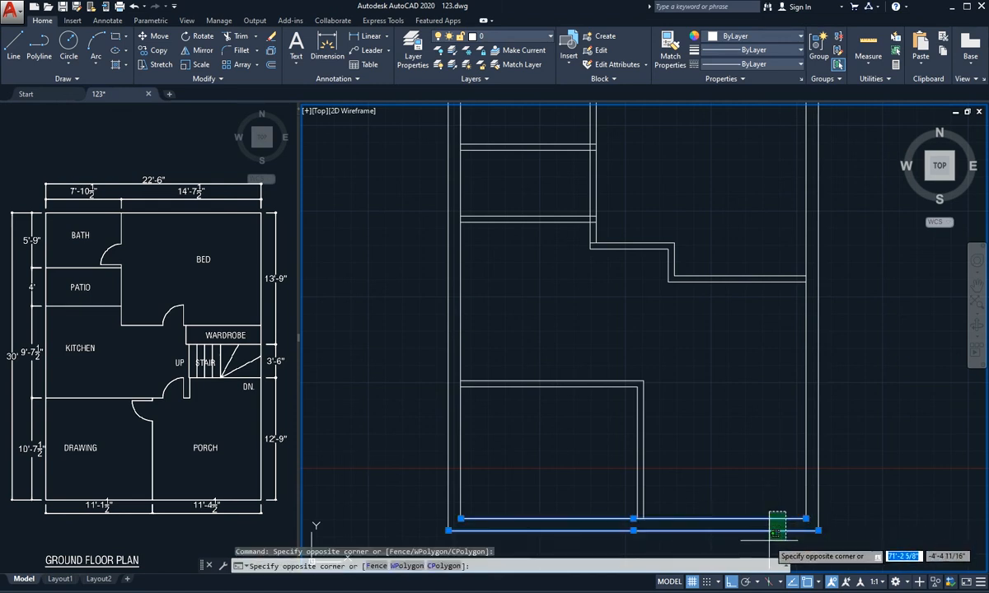
{"action": "left_click", "coordinate": [766, 530]}
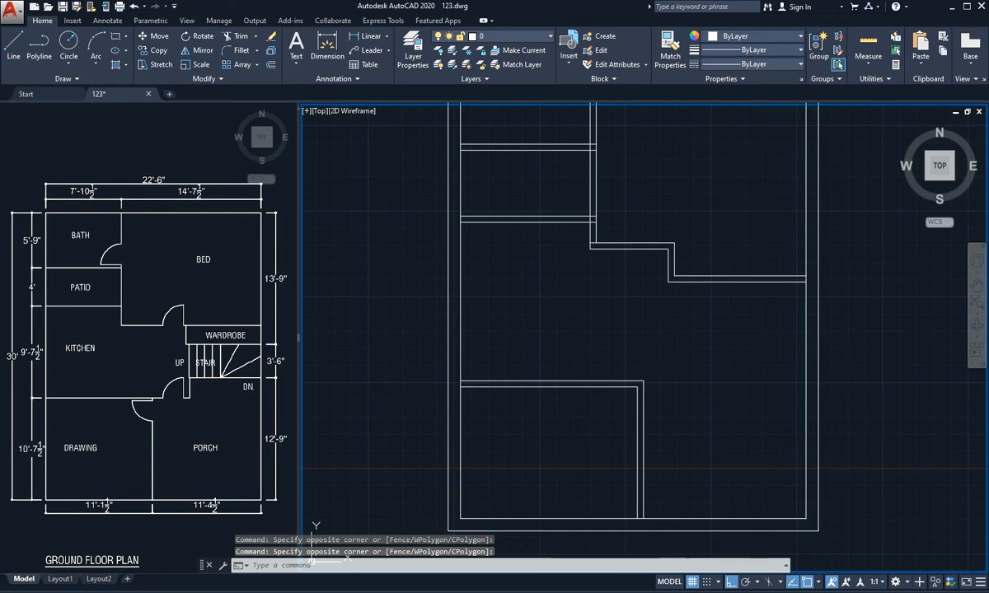
{"action": "left_click", "coordinate": [773, 401]}
- Offset the inner line of the bottom outer wall 12' upward to mark the porch's upper edge
{"action": "key", "text": "Return"}
{"action": "key", "text": "Return"}
{"action": "type", "text": "12"}
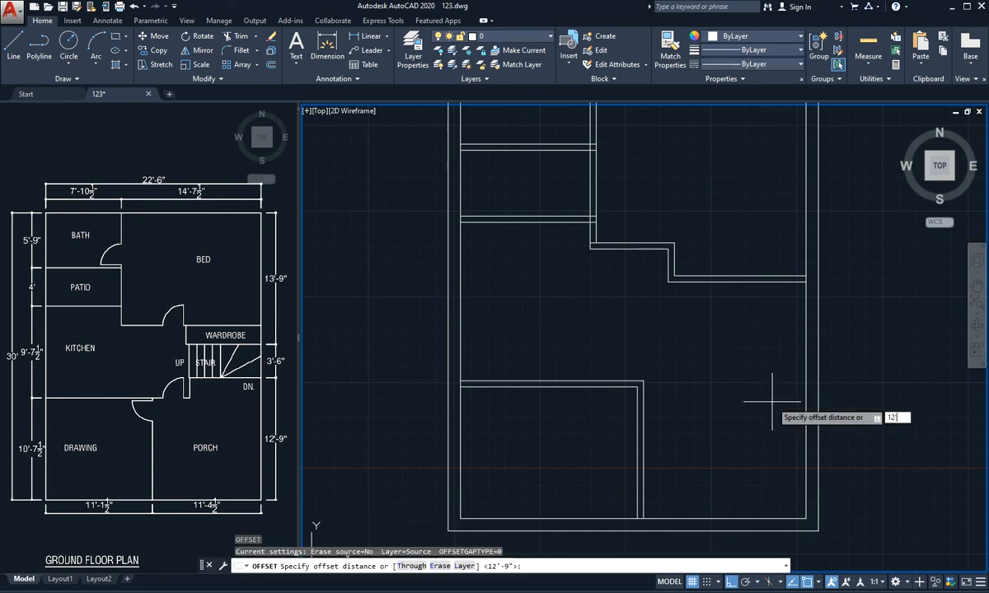
{"action": "key", "text": "Return"}
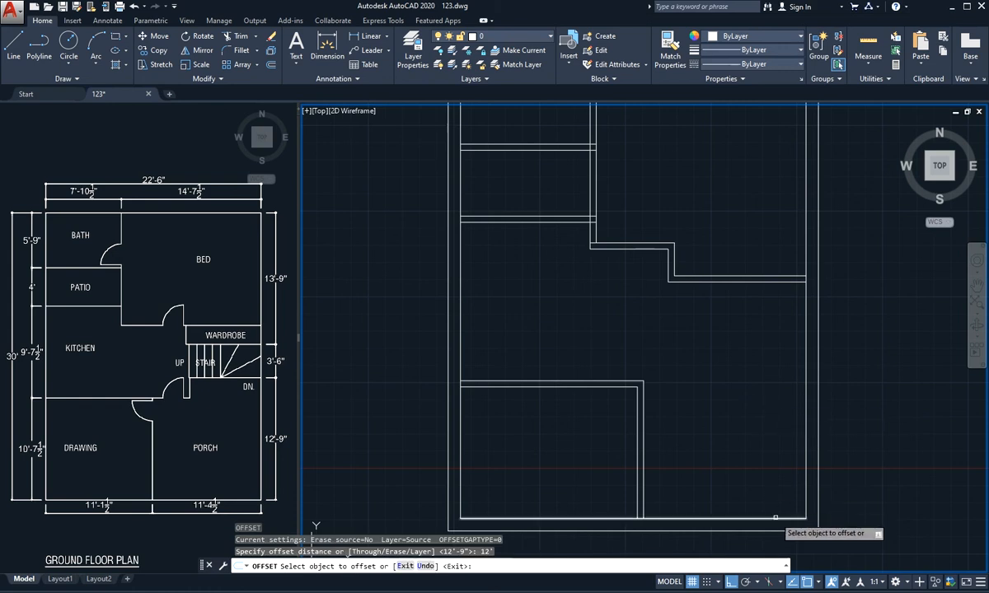
{"action": "left_click", "coordinate": [775, 517]}
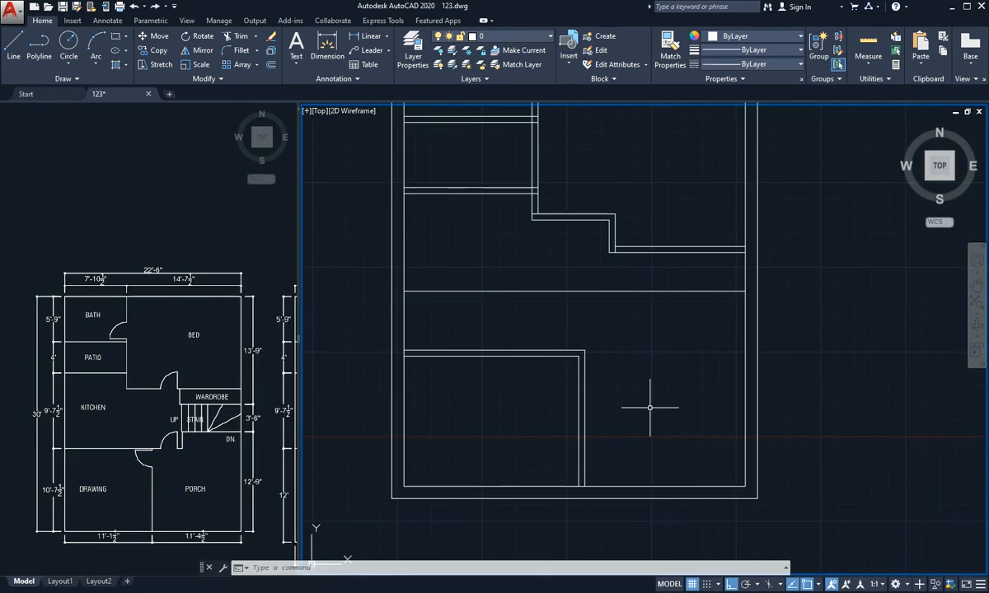
- Offset the porch's upper line 4.5" downward to give the porch wall its thickness
{"action": "type", "text": "o"}
{"action": "key", "text": "Return"}
{"action": "type", "text": "4"}
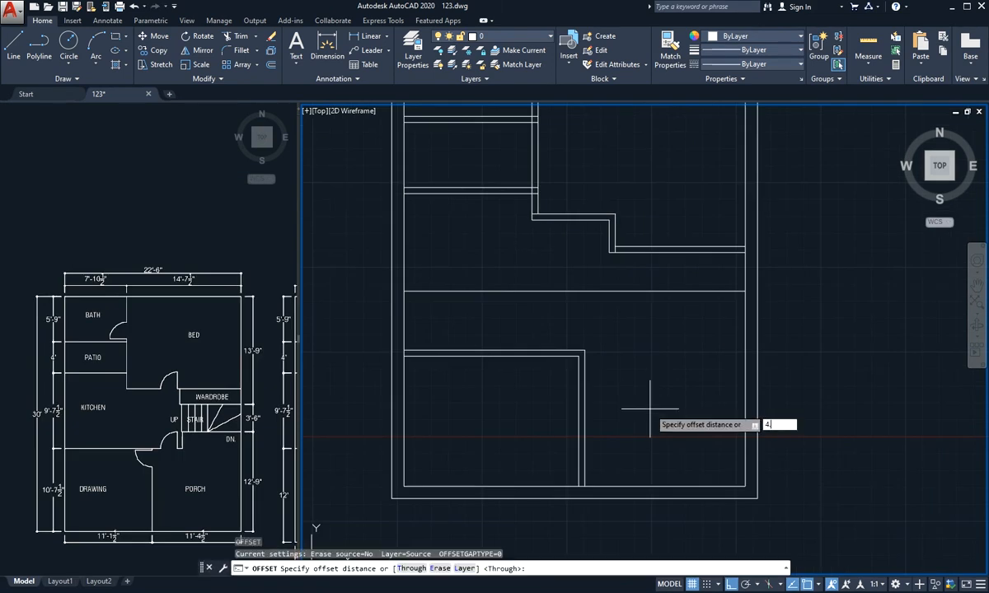
{"action": "type", "text": ".5"}
{"action": "key", "text": "Return"}
{"action": "left_click", "coordinate": [677, 293]}
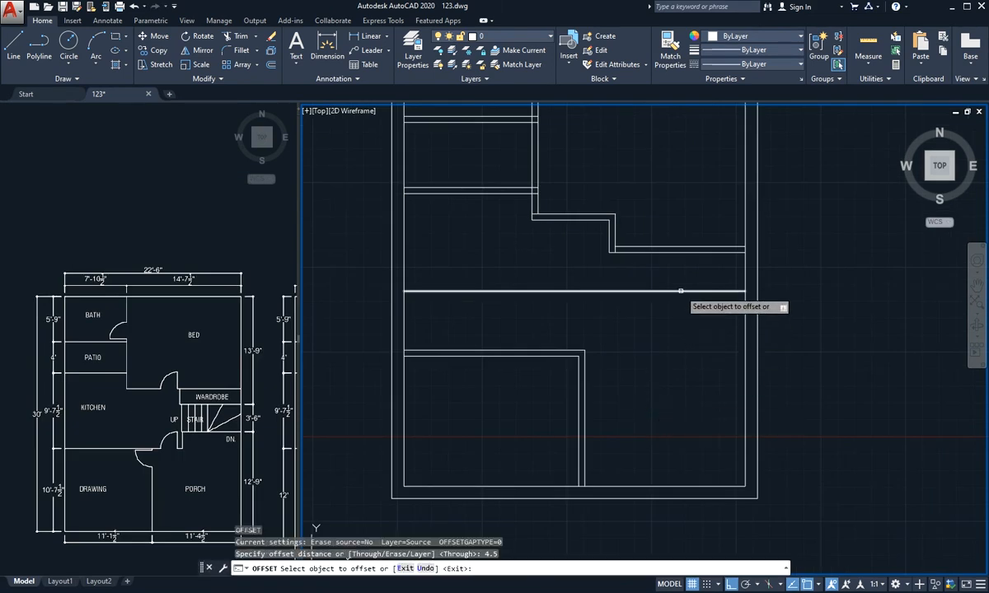
{"action": "left_click", "coordinate": [678, 318]}
{"action": "key", "text": "Return"}
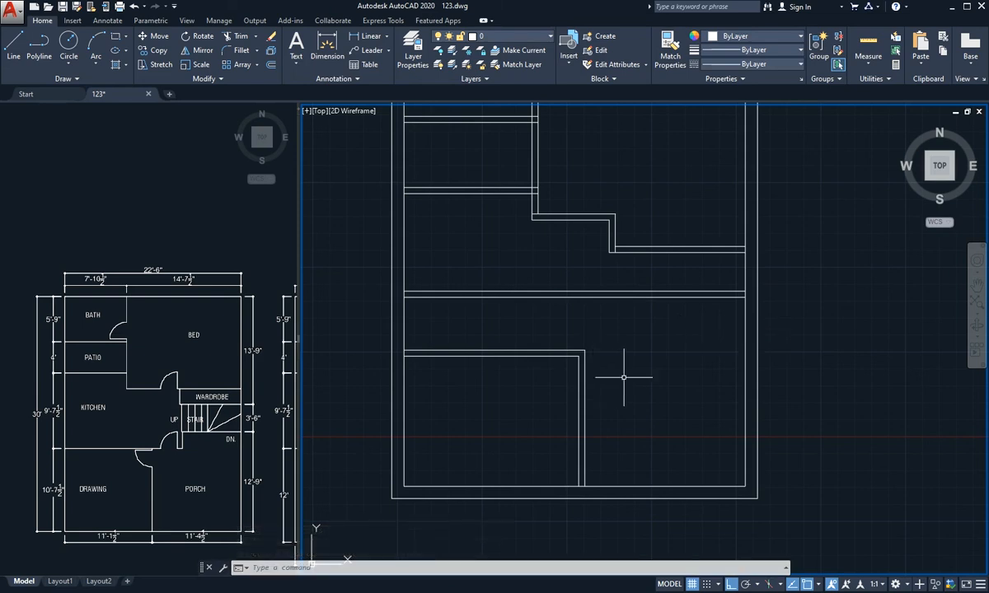
- Fillet the drawing-porch partition's right line with the porch wall's lower line and its left line with the upper line
{"action": "type", "text": "f"}
{"action": "key", "text": "Return"}
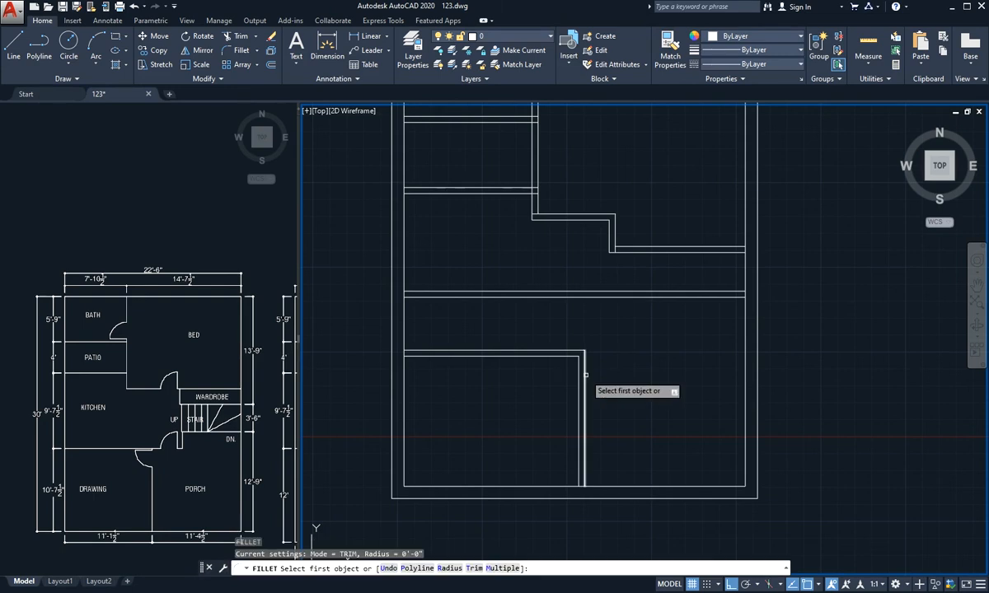
{"action": "left_click", "coordinate": [585, 375]}
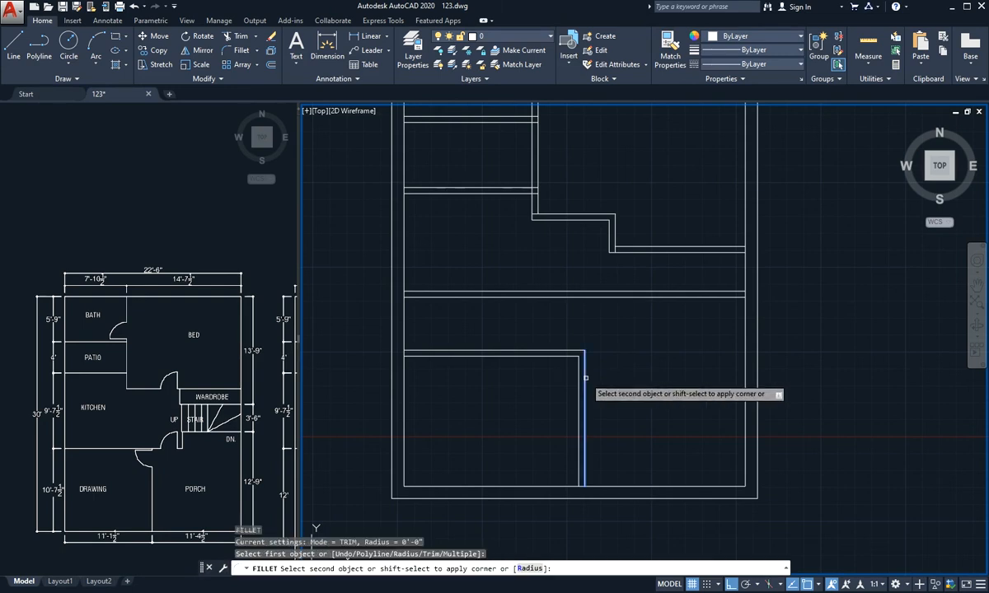
{"action": "left_click", "coordinate": [629, 298]}
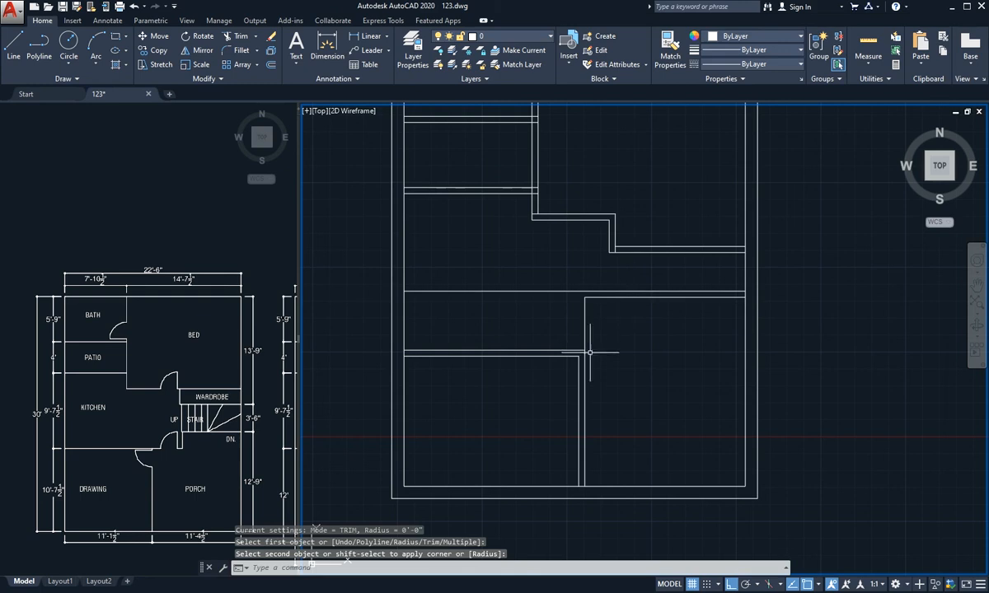
{"action": "left_click", "coordinate": [605, 290]}
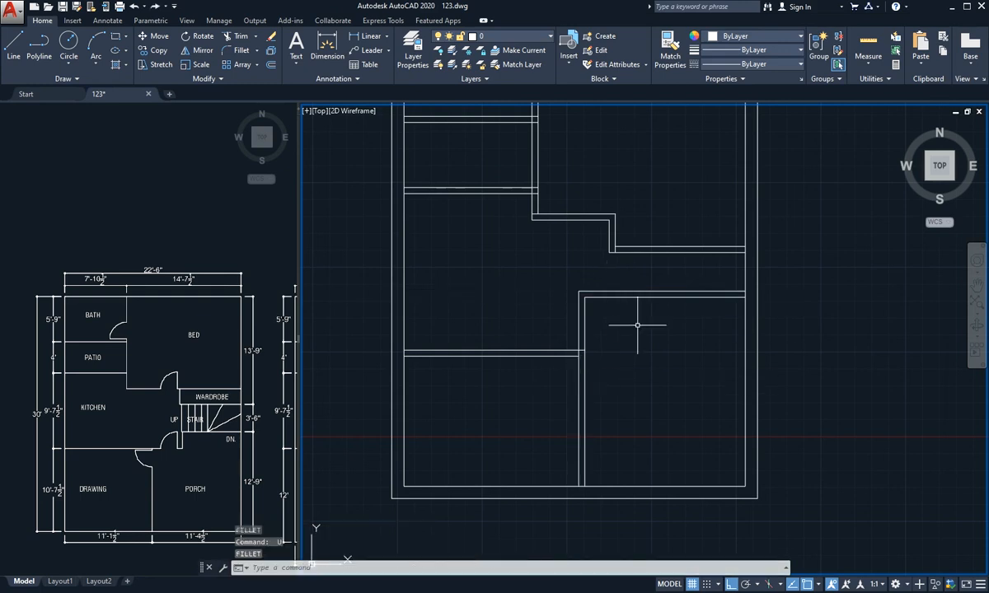
- Fillet the kitchen-drawing wall's lower line with the bedroom jog's right vertical line and its upper line with the jog's left vertical line
{"action": "key", "text": "Return"}
{"action": "left_click", "coordinate": [558, 355]}
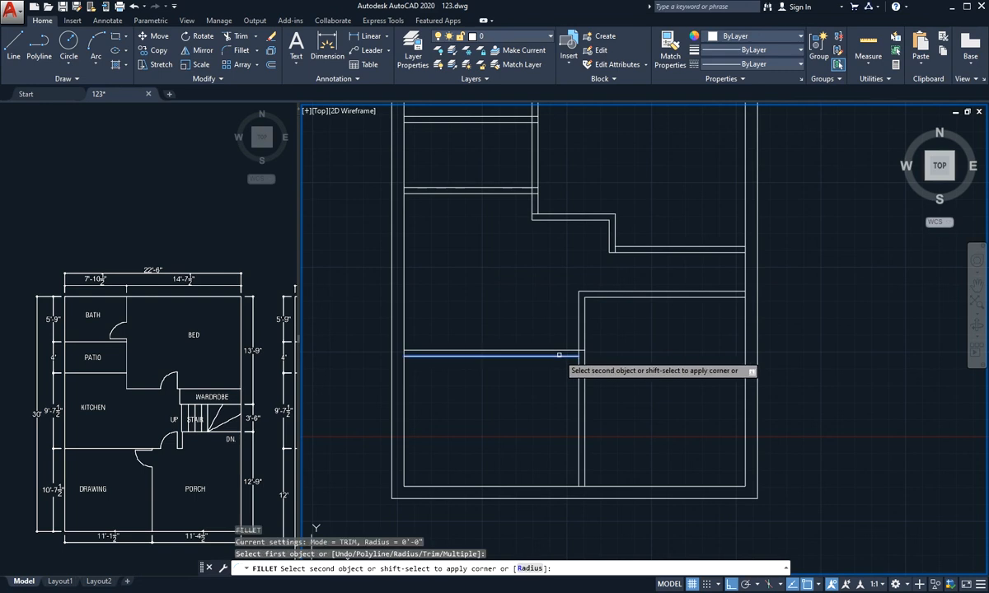
{"action": "left_click", "coordinate": [615, 237]}
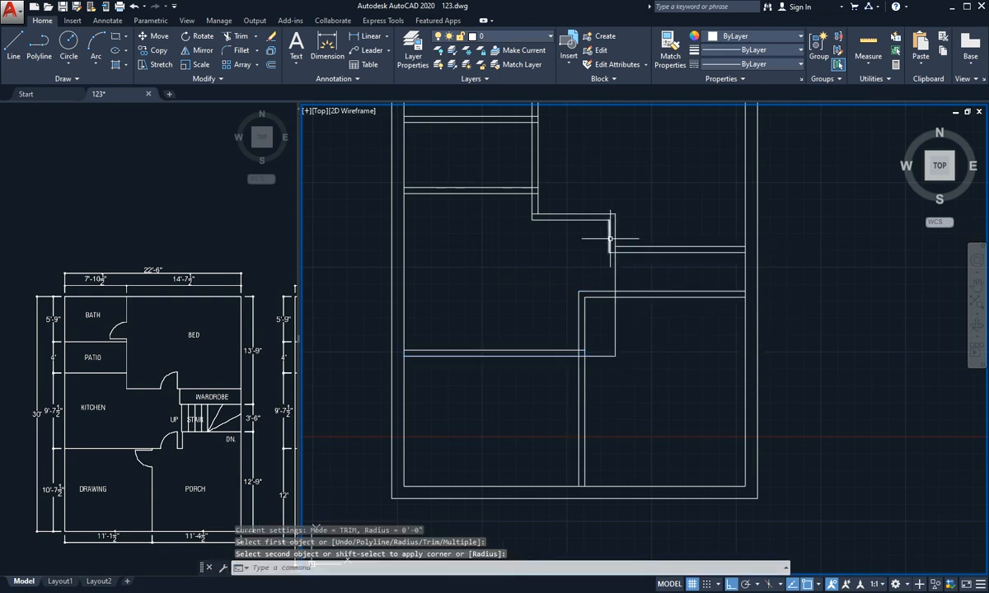
{"action": "key", "text": "Return"}
{"action": "left_click", "coordinate": [610, 237]}
{"action": "left_click", "coordinate": [569, 349]}
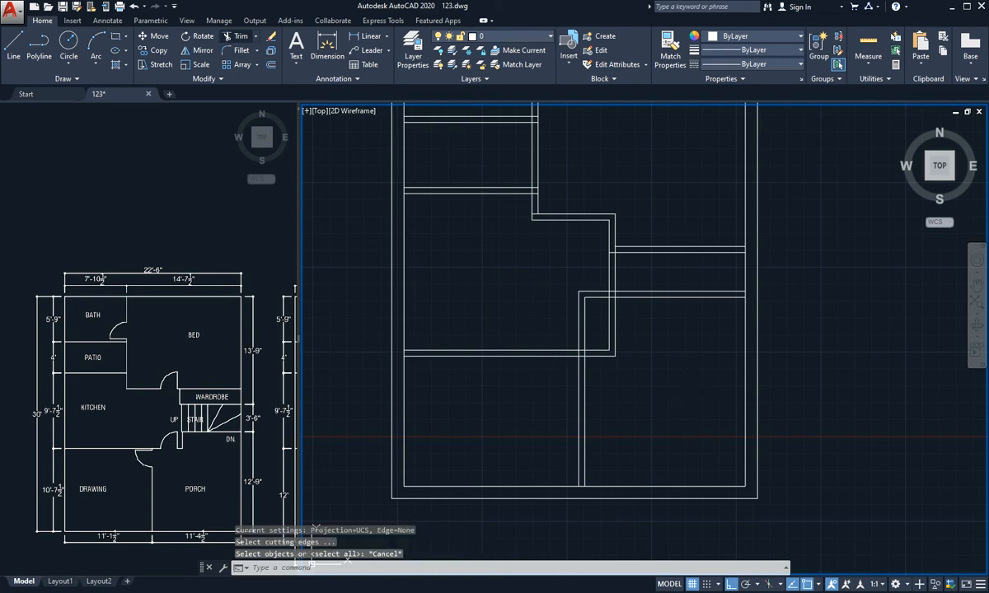
- Trim the porch wall lines extending left of the vertical jog wall and the drawing-porch partition lines extending above the kitchen-drawing wall
{"action": "left_click", "coordinate": [239, 36]}
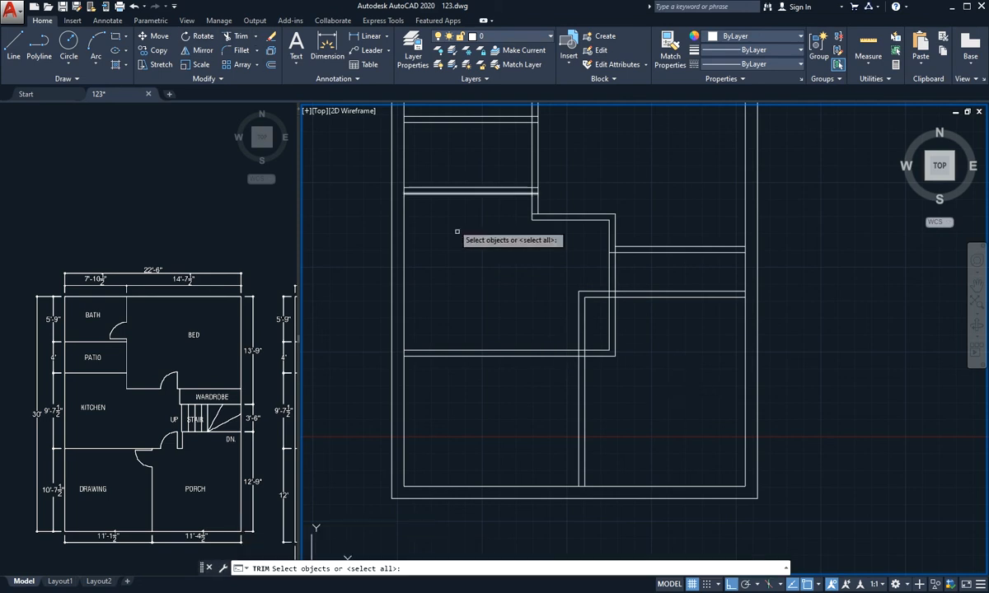
{"action": "key", "text": "Return"}
{"action": "left_click", "coordinate": [598, 311]}
{"action": "left_click", "coordinate": [597, 302]}
{"action": "left_click", "coordinate": [596, 298]}
{"action": "left_click", "coordinate": [593, 292]}
{"action": "left_click", "coordinate": [584, 301]}
{"action": "left_click", "coordinate": [579, 303]}
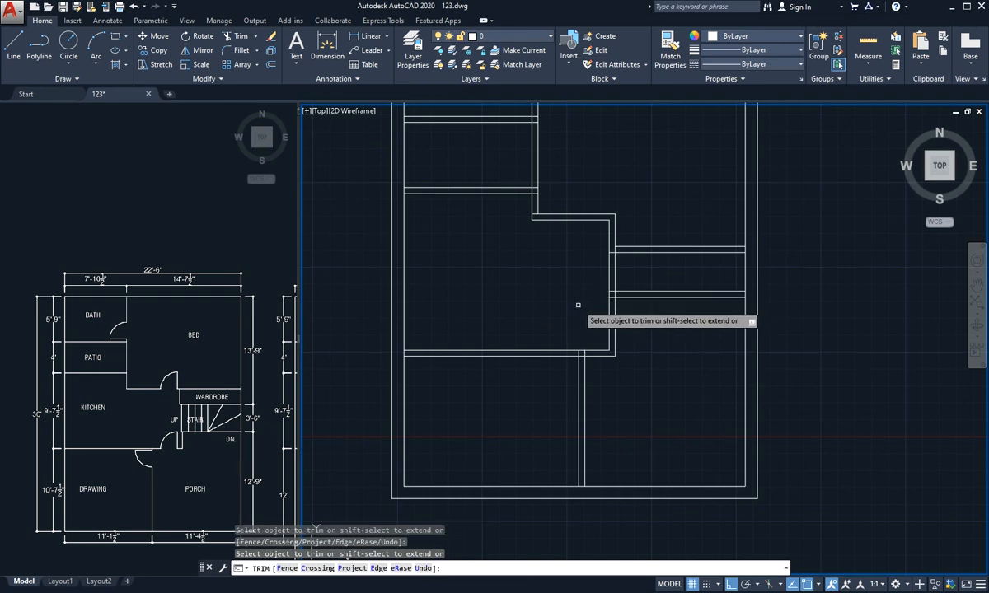
{"action": "key", "text": "Return"}
- Trim both vertical jog wall lines between the bedroom's lower wall and the porch's upper wall to open the stair area
{"action": "type", "text": "tr"}
{"action": "key", "text": "Return"}
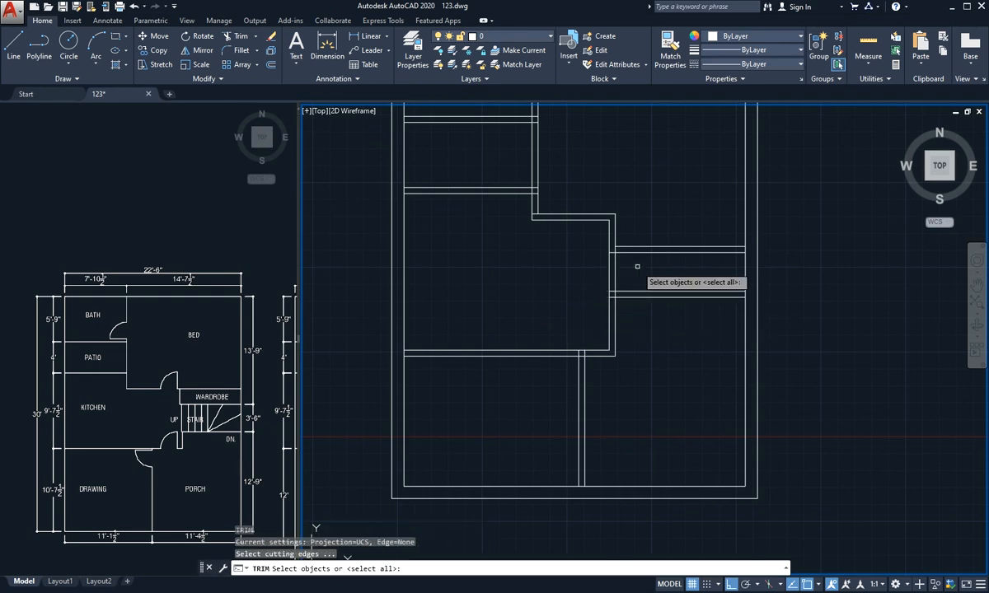
{"action": "key", "text": "Return"}
{"action": "left_click", "coordinate": [637, 266]}
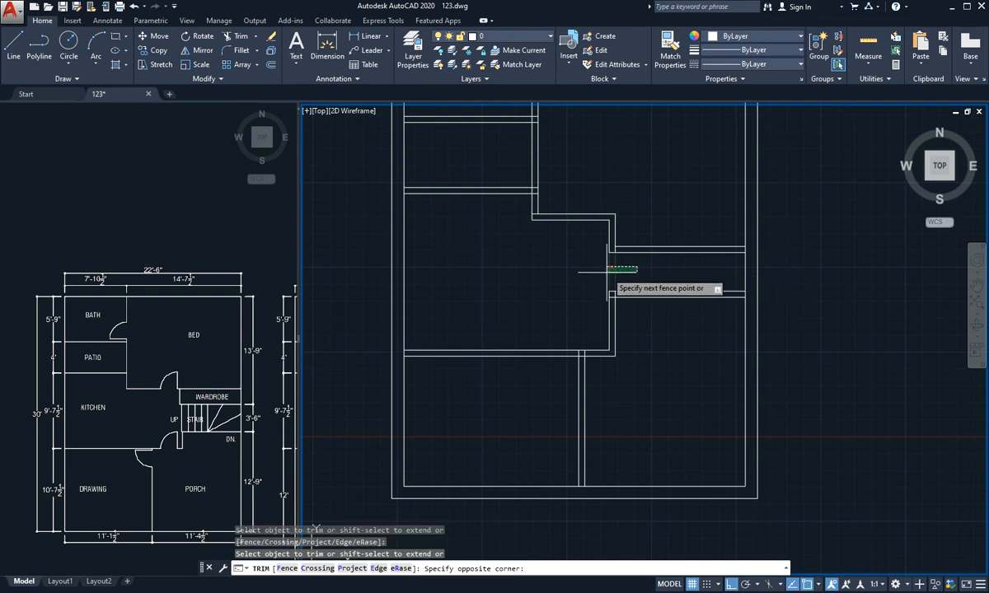
{"action": "left_click", "coordinate": [620, 266]}
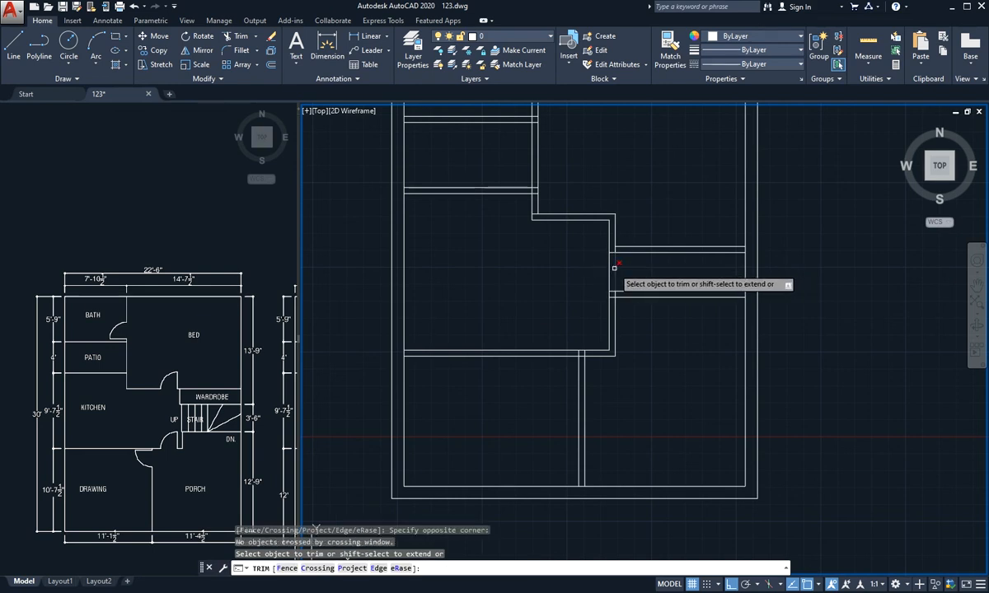
{"action": "left_click", "coordinate": [613, 268]}
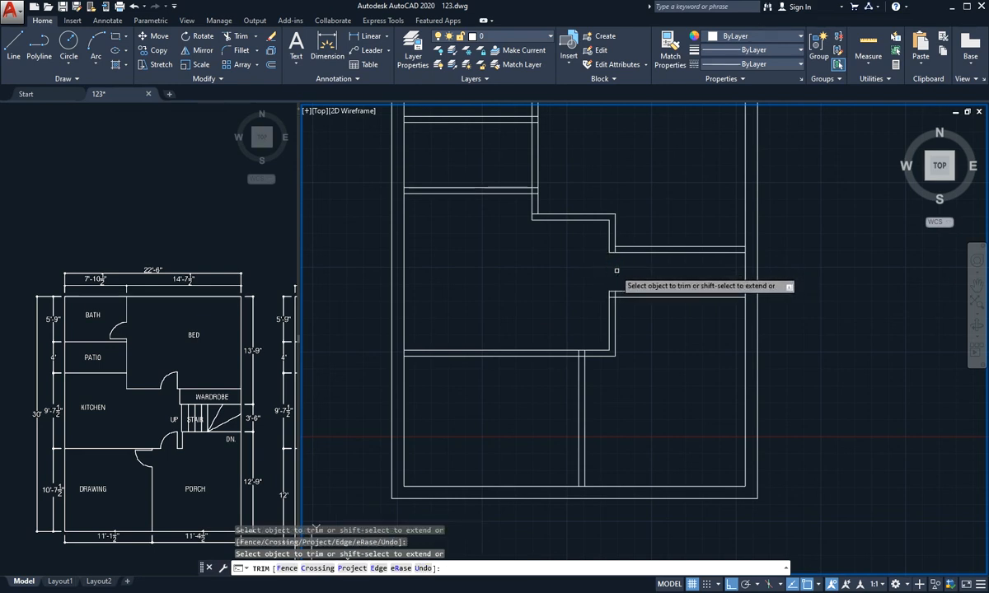
{"action": "key", "text": "Return"}
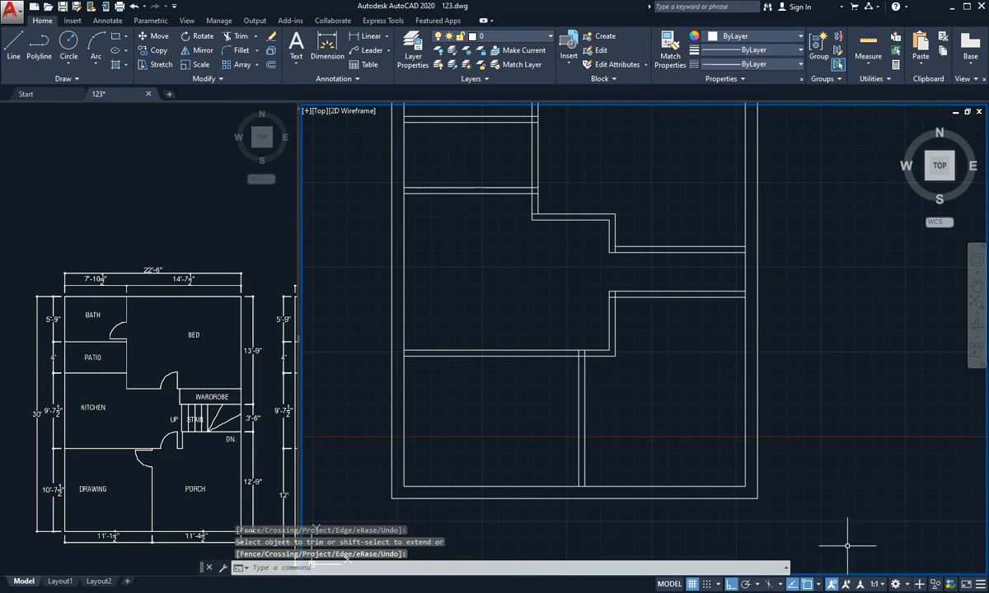
{"action": "scroll", "coordinate": [647, 420], "scroll_direction": "down", "scroll_amount": 2}
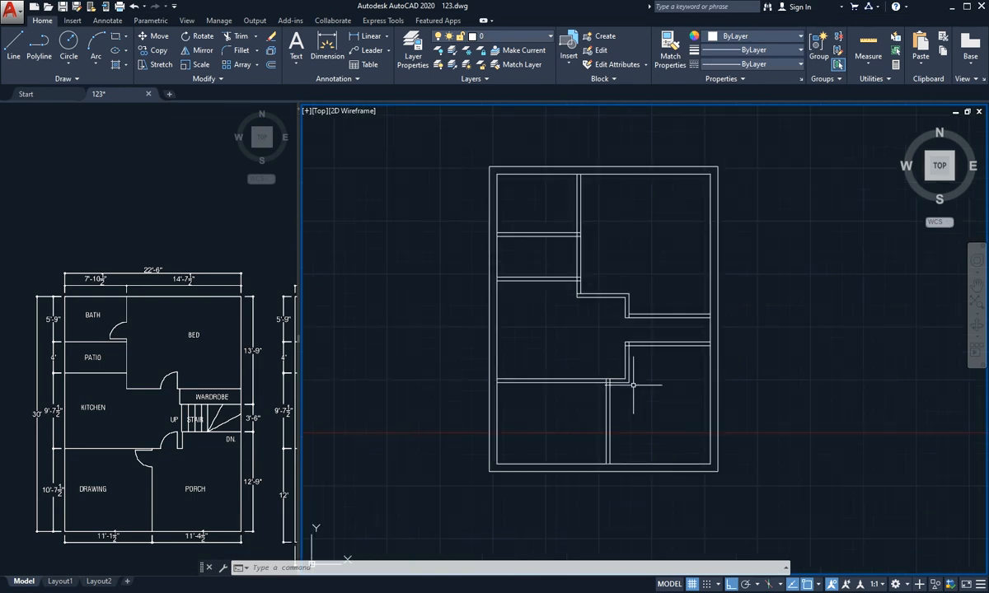